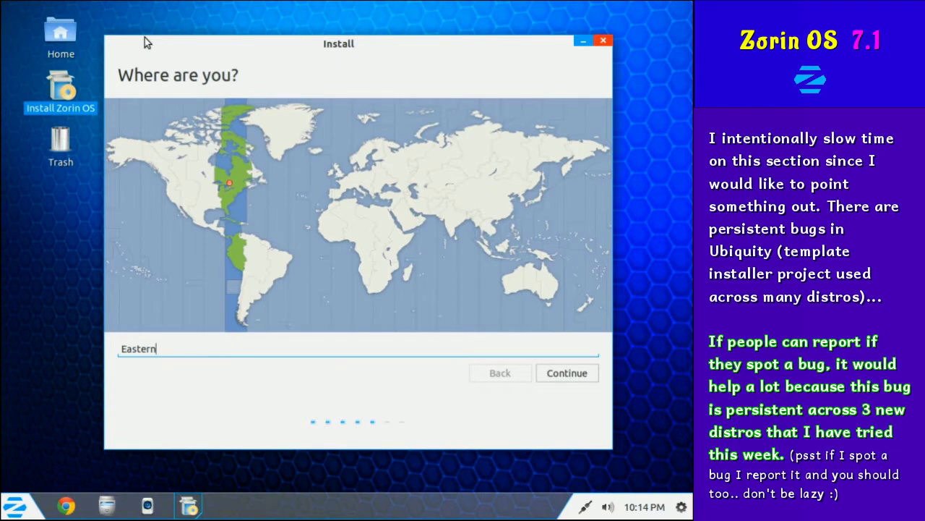
# Accept the Eastern time zone and keep the English (US) keyboard layout.
pyautogui.click(577, 379)
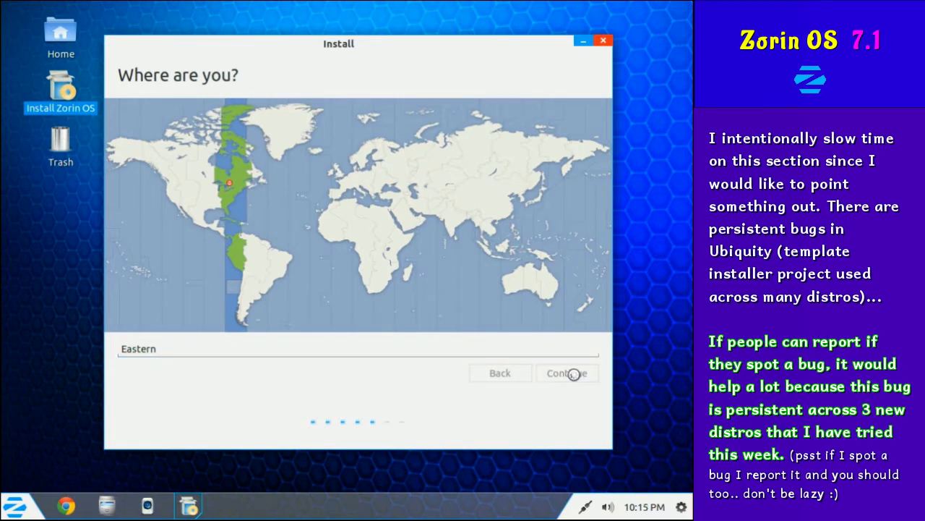
pyautogui.moveTo(354, 196)
pyautogui.mouseDown()
pyautogui.moveTo(354, 144)
pyautogui.moveTo(354, 227)
pyautogui.moveTo(352, 205)
pyautogui.mouseUp()
pyautogui.scroll(-3, 585, 263)
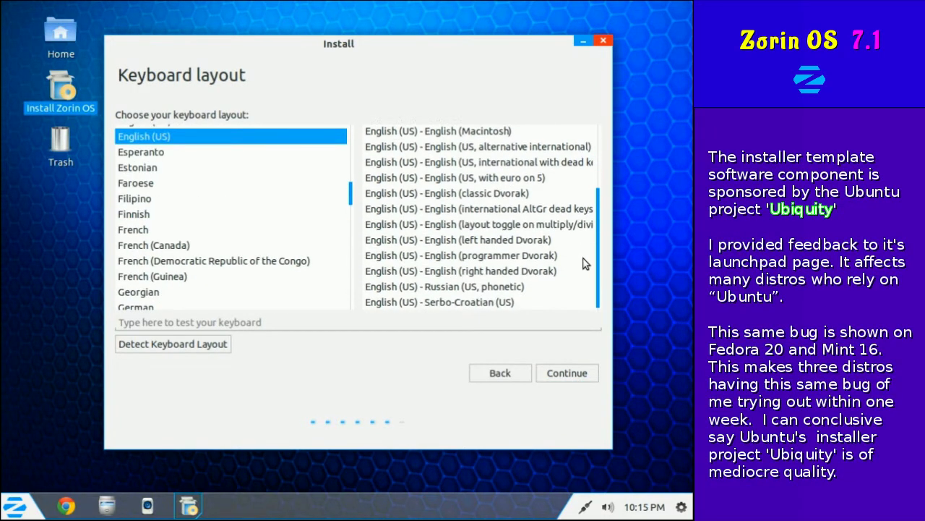
pyautogui.scroll(3, 585, 296)
pyautogui.click(584, 372)
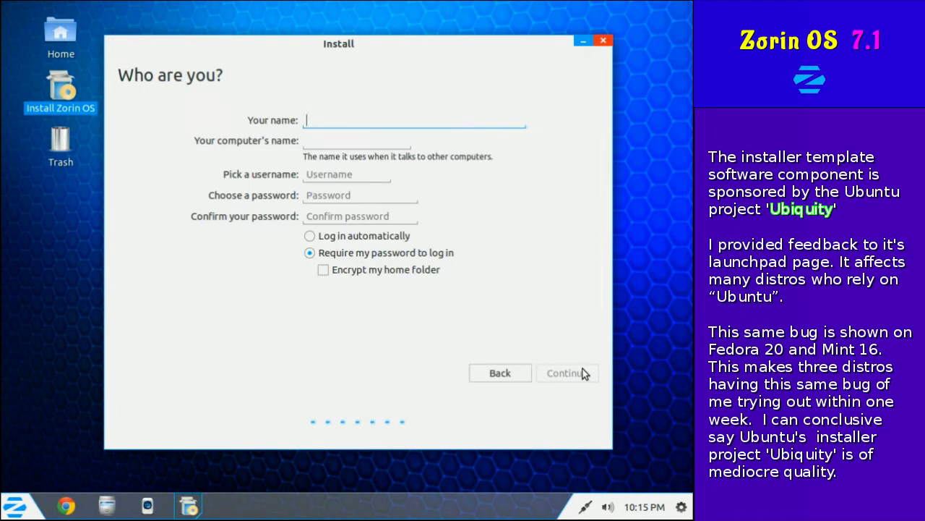
# Enter the account name and password twice, then start the installation.
pyautogui.write('westlake')
pyautogui.press('Tab')
pyautogui.press('Tab')
pyautogui.press('Tab')
pyautogui.write('********')
pyautogui.press('Tab')
pyautogui.write('********')
pyautogui.click(584, 372)
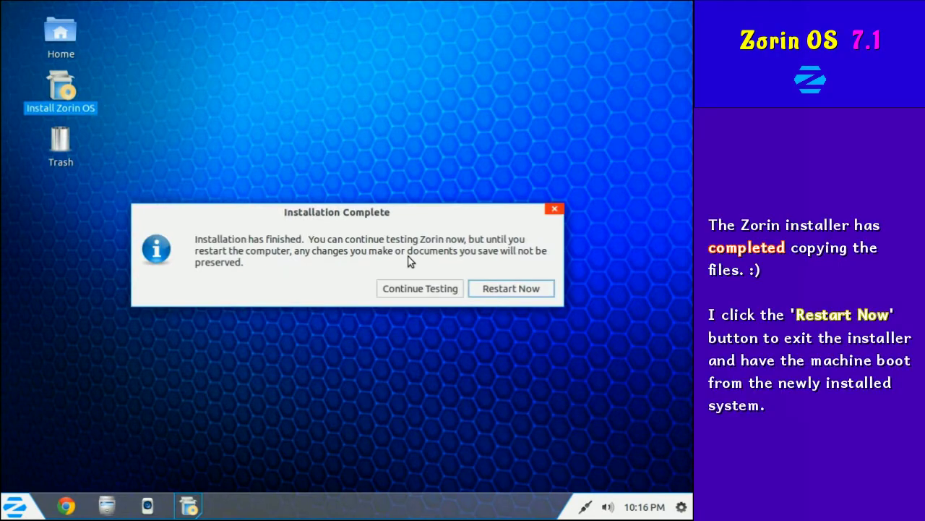
# Restart the machine and boot the Zorin entry in the GRUB menu without waiting.
pyautogui.click(512, 288)
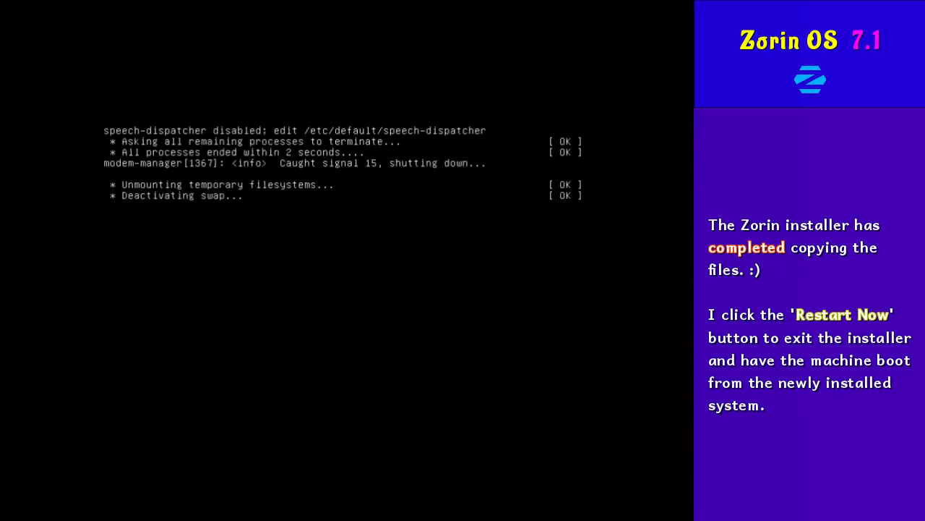
pyautogui.press('Return')
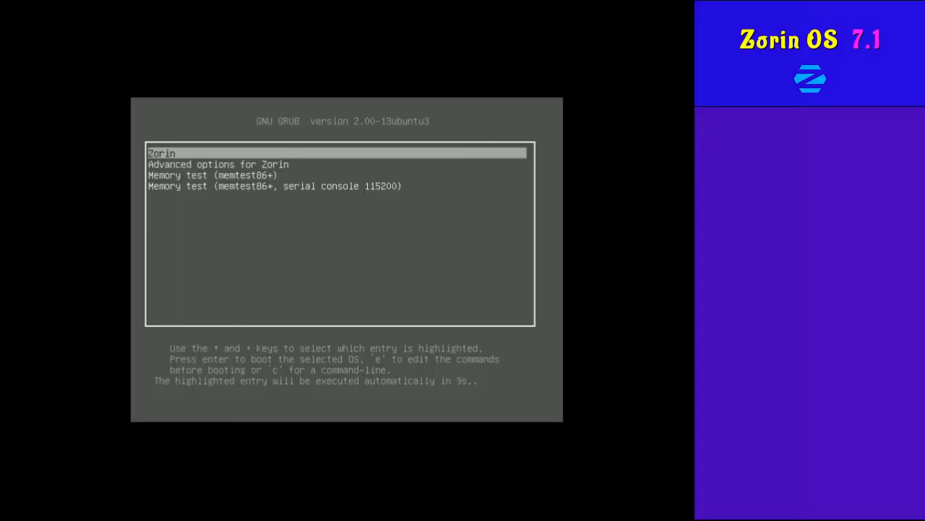
pyautogui.press('Return')
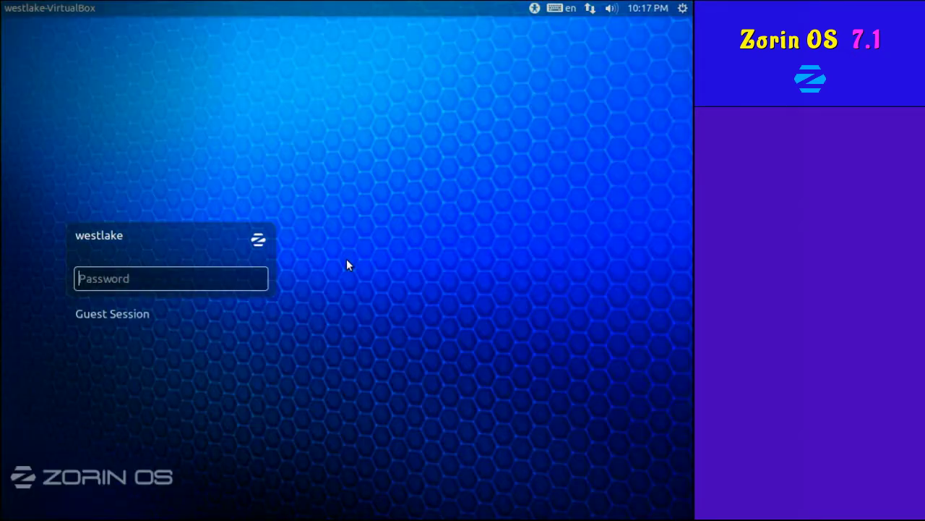
# Check the login screen's accessibility, network, sound, calendar and shutdown menus.
pyautogui.click(534, 8)
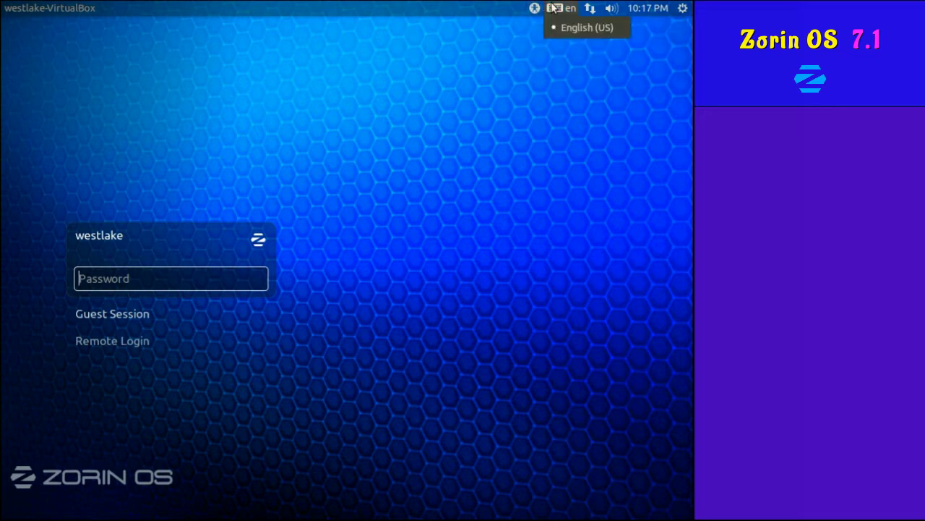
pyautogui.click(592, 9)
pyautogui.click(611, 8)
pyautogui.click(611, 8)
pyautogui.click(649, 9)
pyautogui.click(649, 8)
pyautogui.click(682, 8)
pyautogui.click(682, 8)
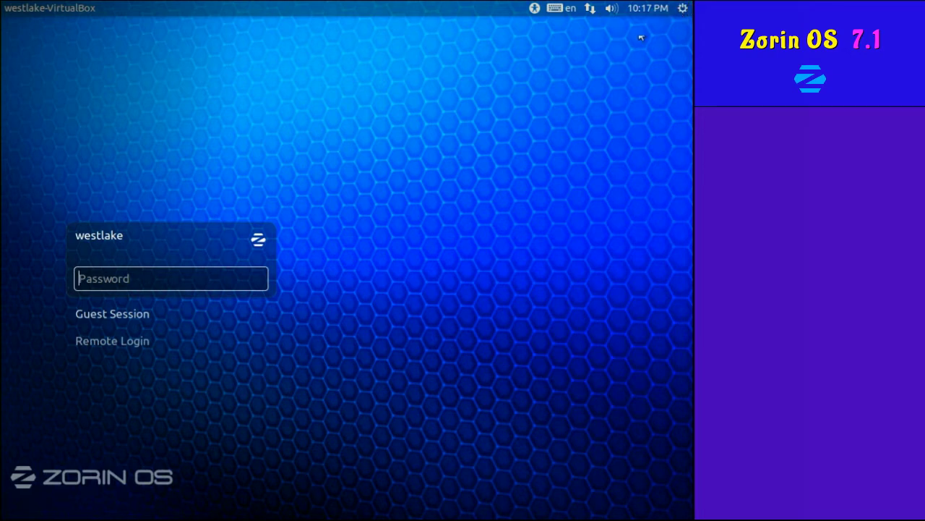
# Choose the Zorin Desktop (Default) session and log in with the password.
pyautogui.click(258, 240)
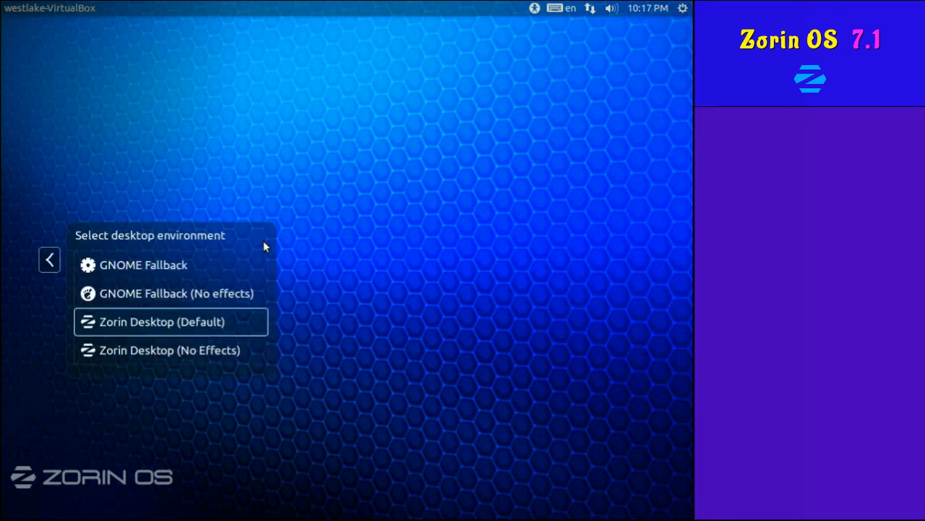
pyautogui.click(49, 261)
pyautogui.write('*****')
pyautogui.press('Return')
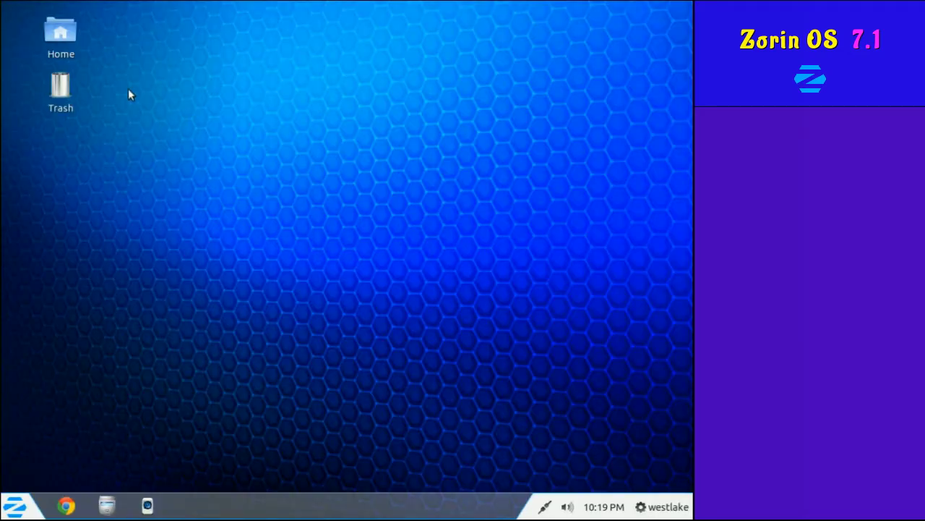
# Open Home, step through the sidebar places, and view the root filesystem's properties.
pyautogui.doubleClick(64, 34)
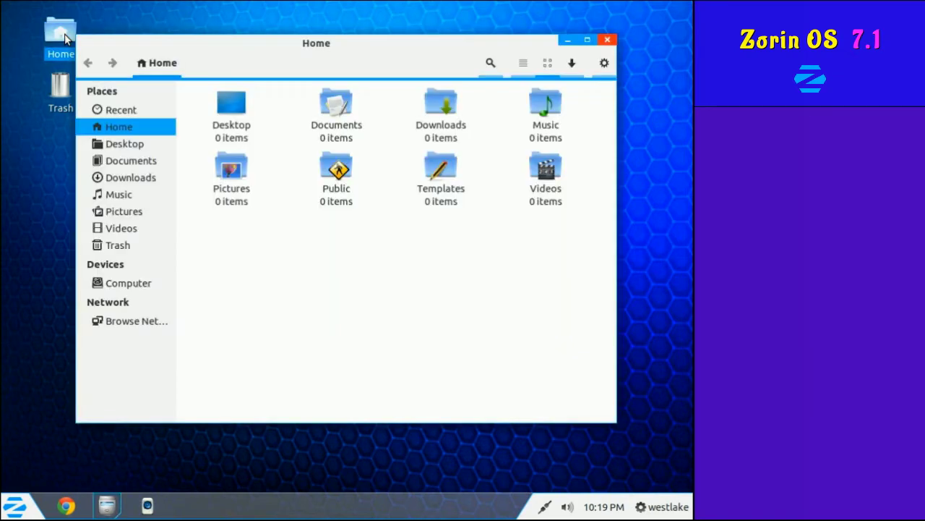
pyautogui.moveTo(120, 145); pyautogui.dragTo(111, 283)
pyautogui.rightClick(133, 281)
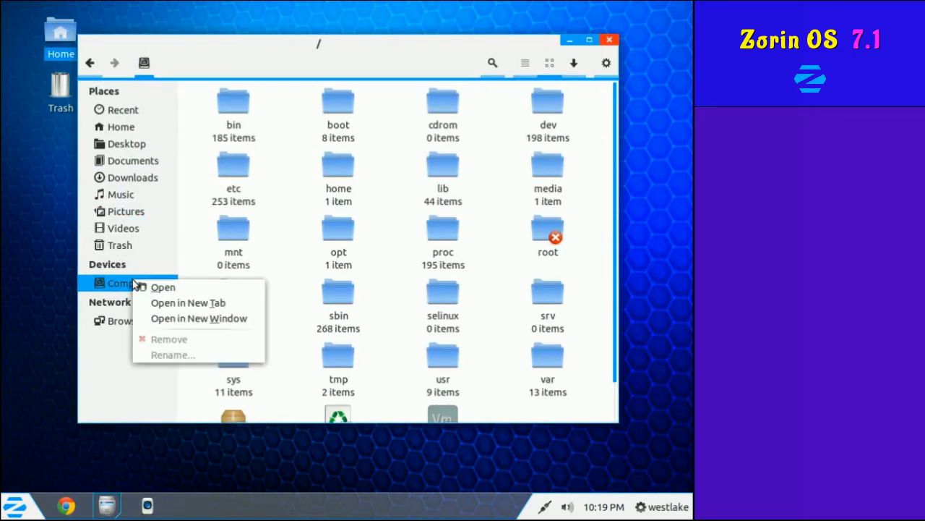
pyautogui.rightClick(191, 258)
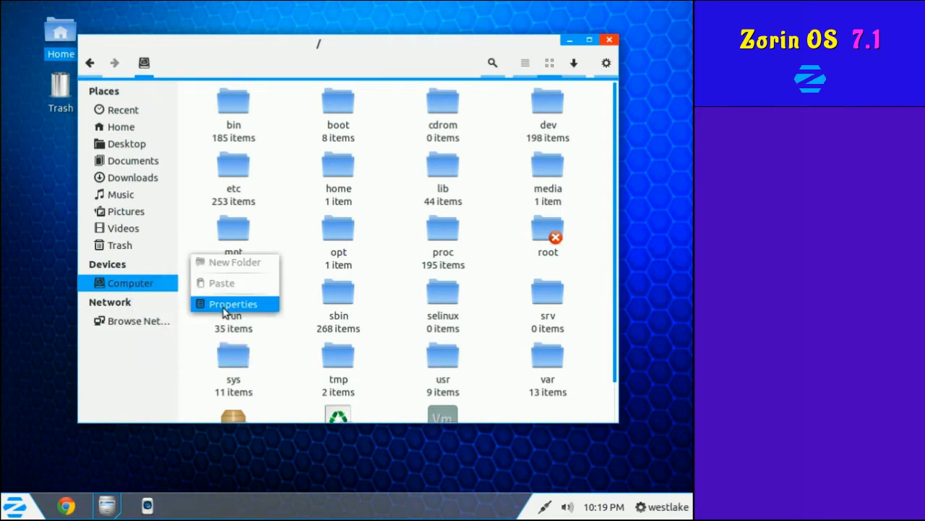
pyautogui.click(223, 306)
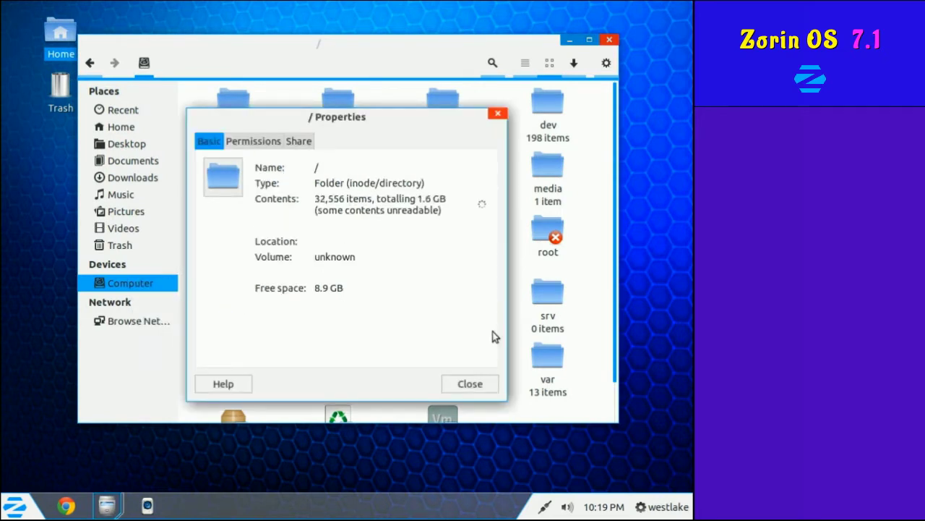
pyautogui.click(490, 385)
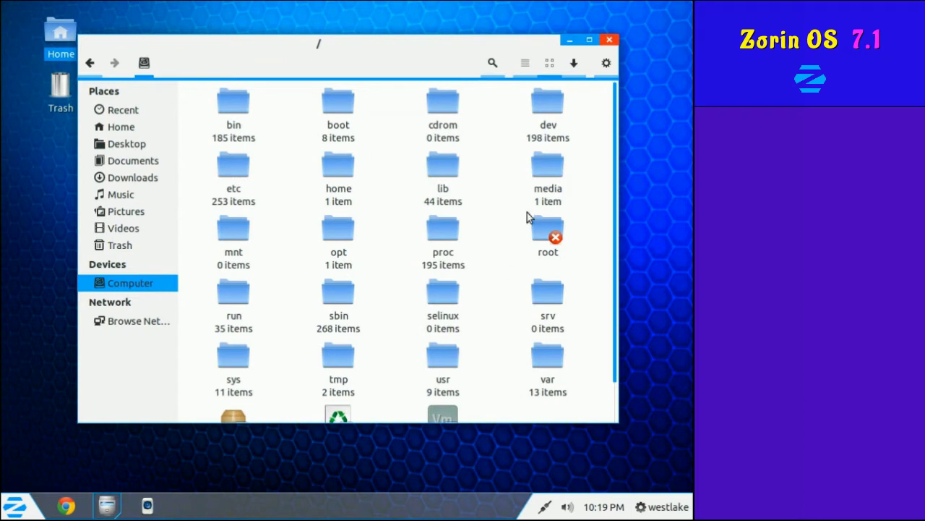
# Switch Files to the detailed list view and return to the Home folder.
pyautogui.click(502, 63)
pyautogui.click(502, 63)
pyautogui.click(525, 64)
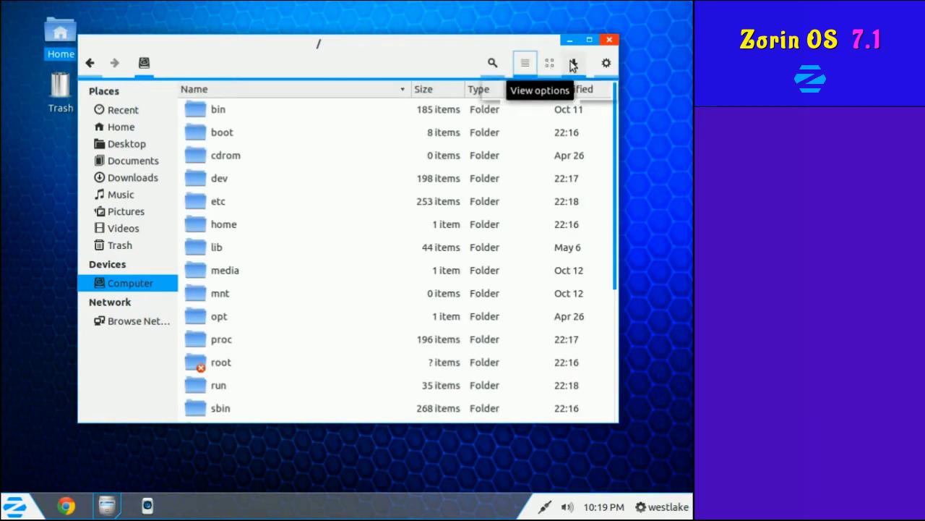
pyautogui.click(600, 63)
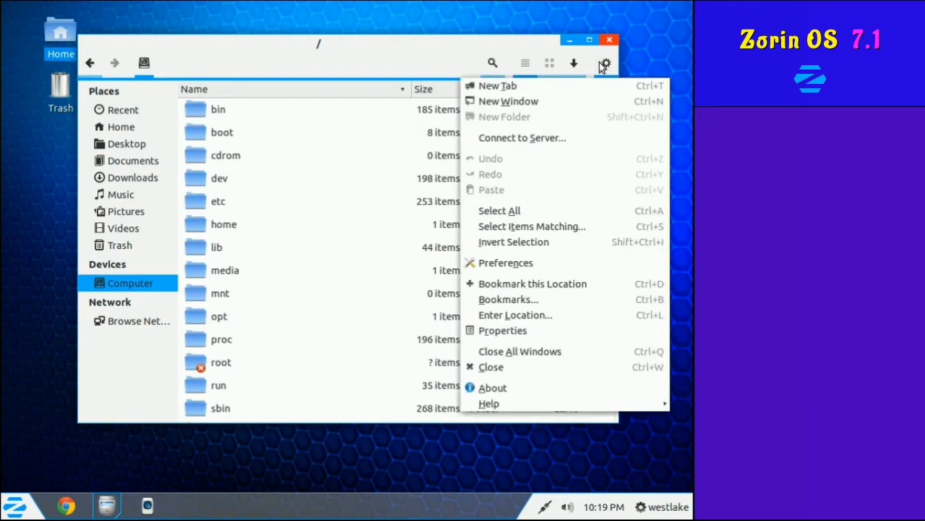
pyautogui.click(599, 62)
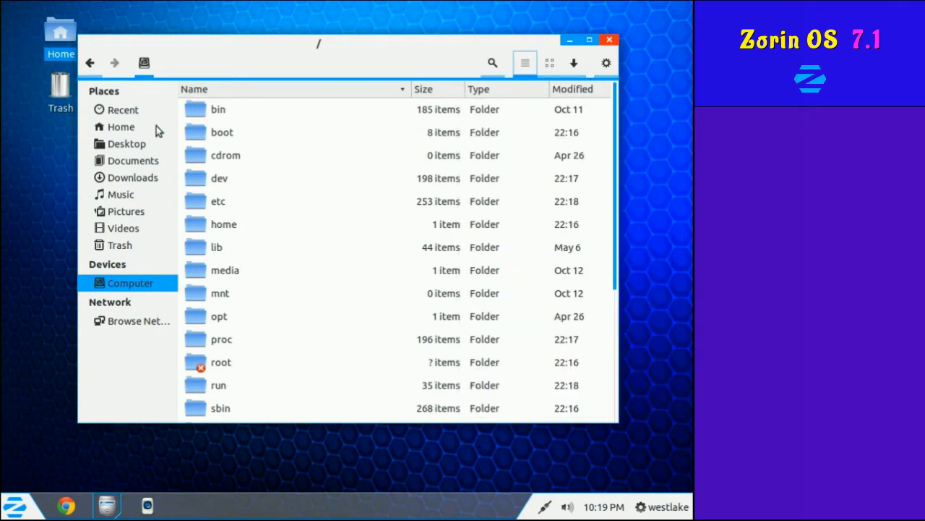
pyautogui.click(132, 128)
pyautogui.click(90, 63)
pyautogui.rightClick(148, 68)
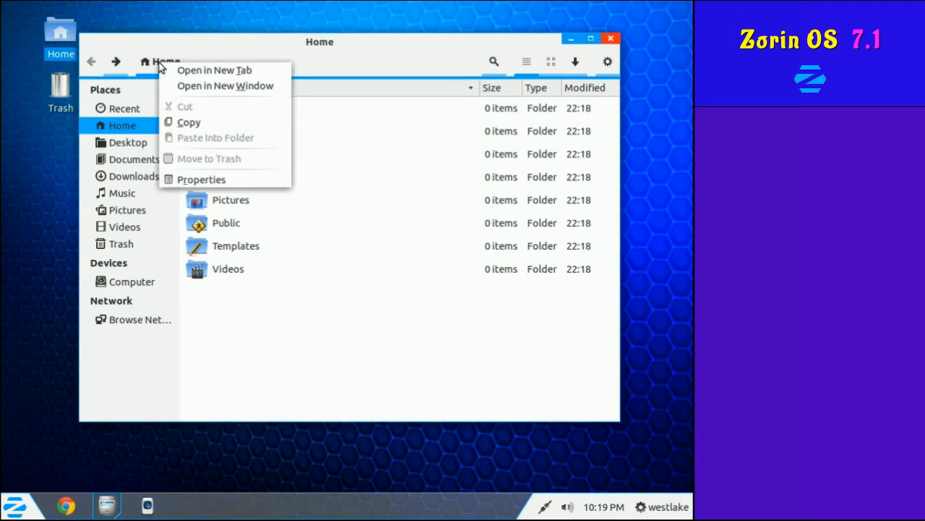
pyautogui.press('Escape')
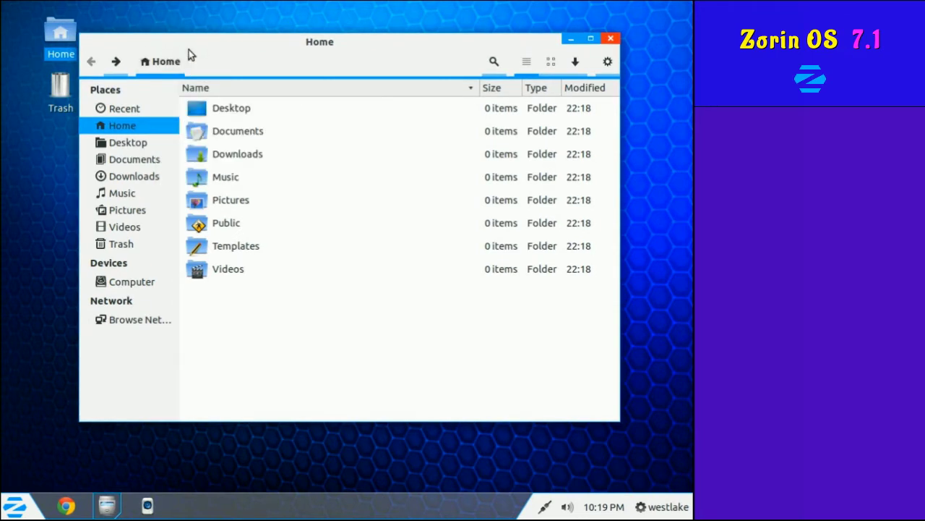
# Set Others access on the user's home folder to None, then close Files.
pyautogui.click(123, 286)
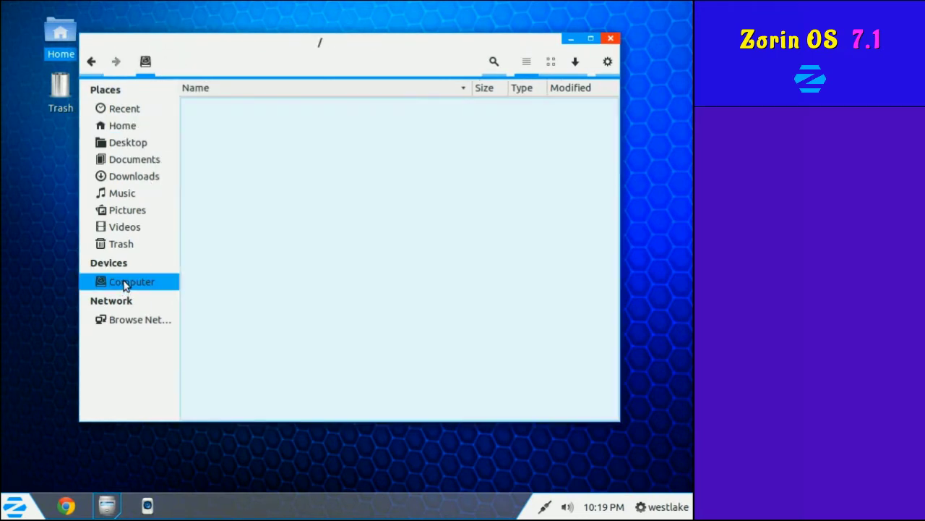
pyautogui.doubleClick(211, 225)
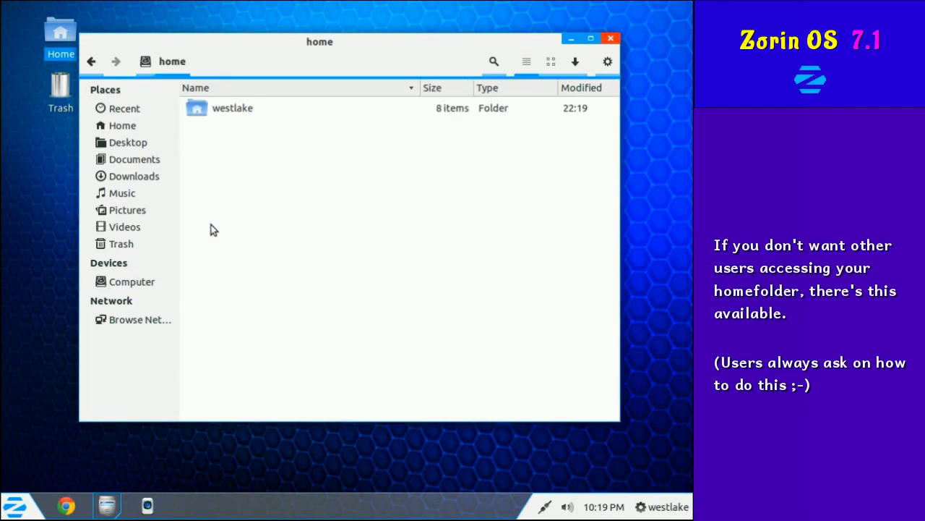
pyautogui.rightClick(227, 112)
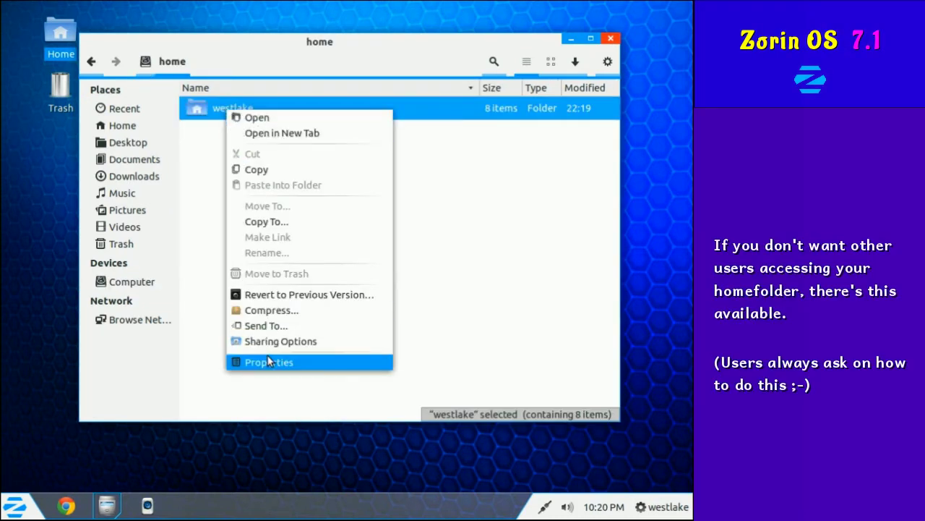
pyautogui.click(268, 361)
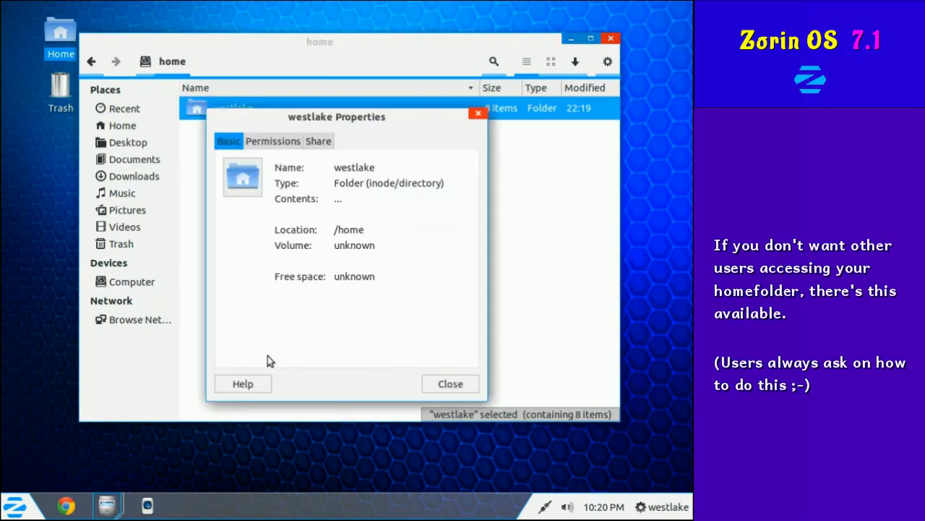
pyautogui.click(260, 143)
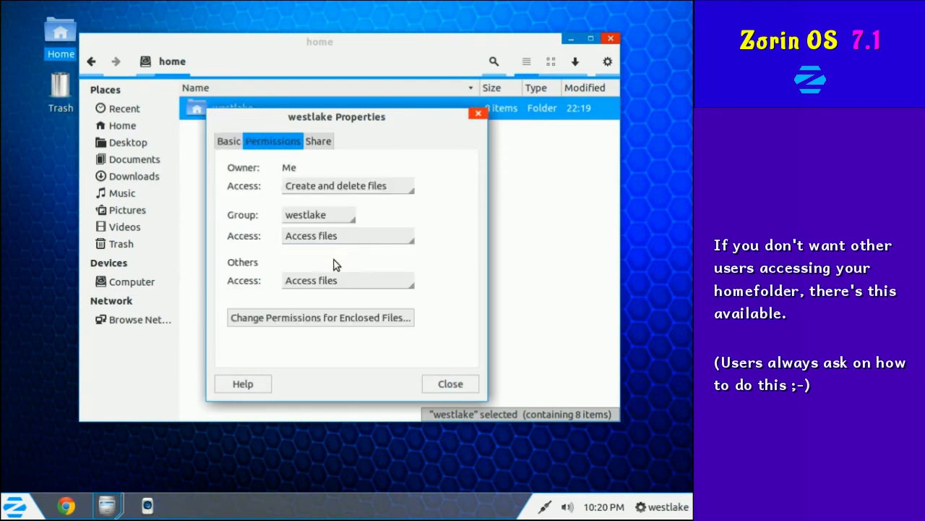
pyautogui.click(383, 284)
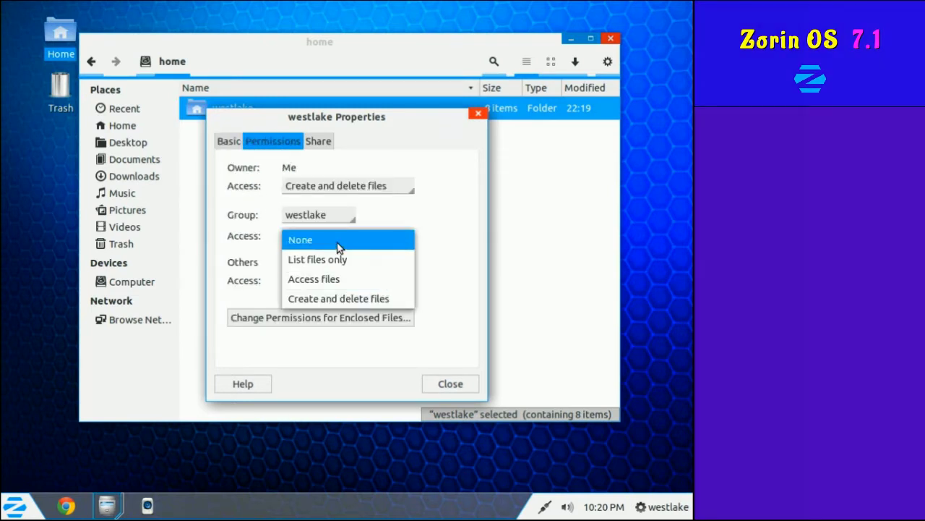
pyautogui.click(338, 246)
pyautogui.click(466, 386)
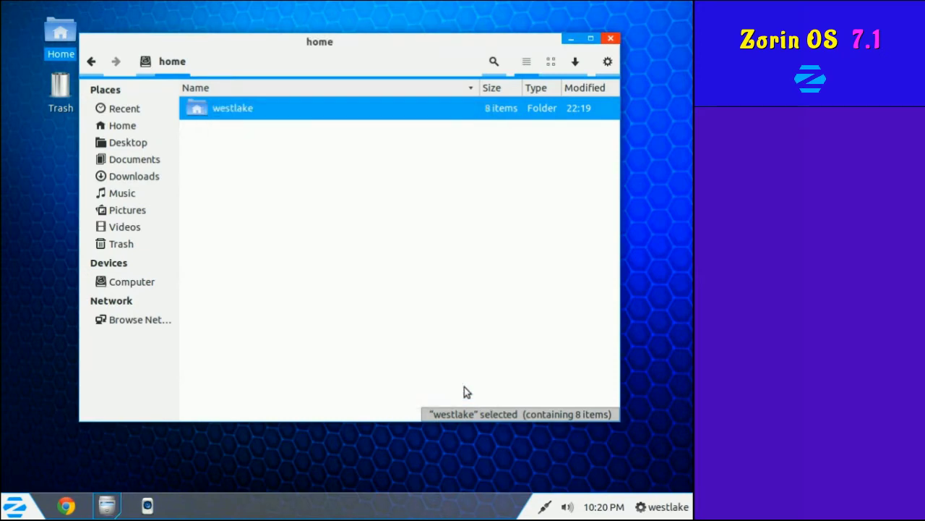
pyautogui.click(611, 39)
pyautogui.click(16, 507)
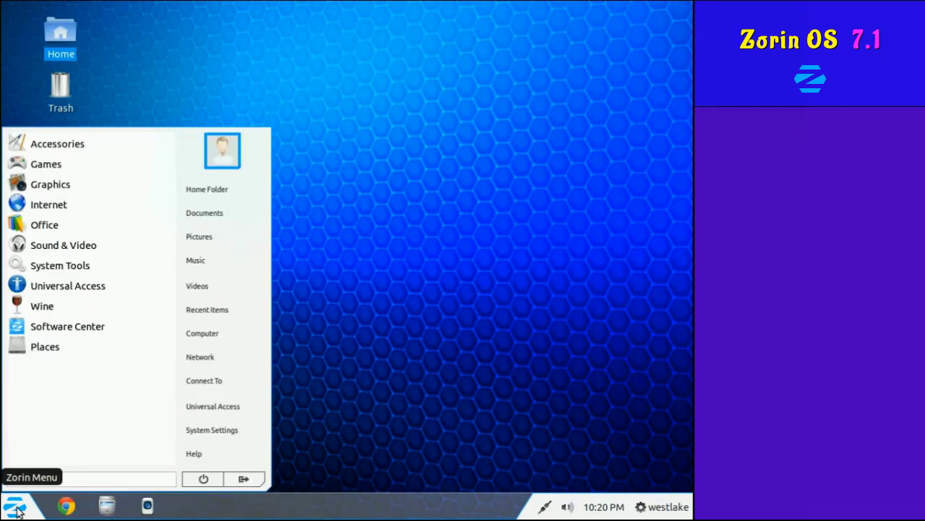
# Close the menu and review the session, calendar, sound, network and Chrome launcher menus.
pyautogui.click(17, 509)
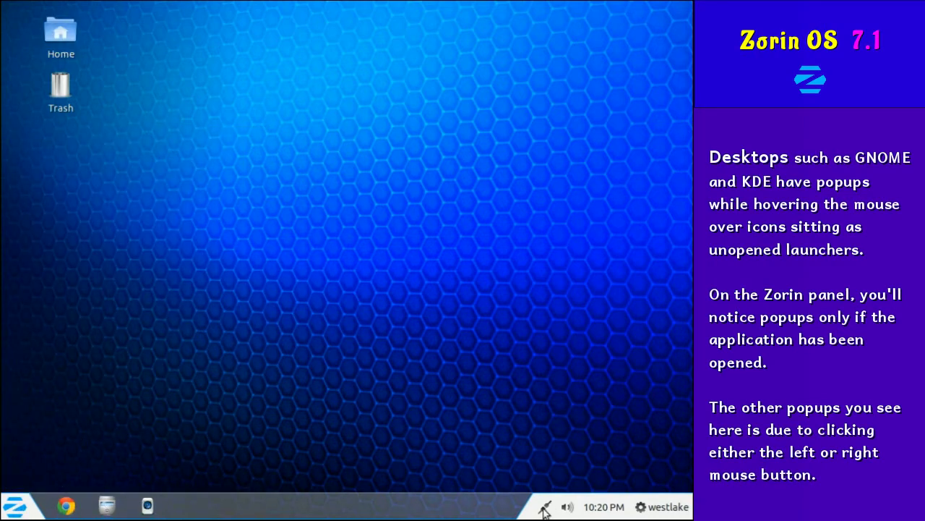
pyautogui.rightClick(640, 508)
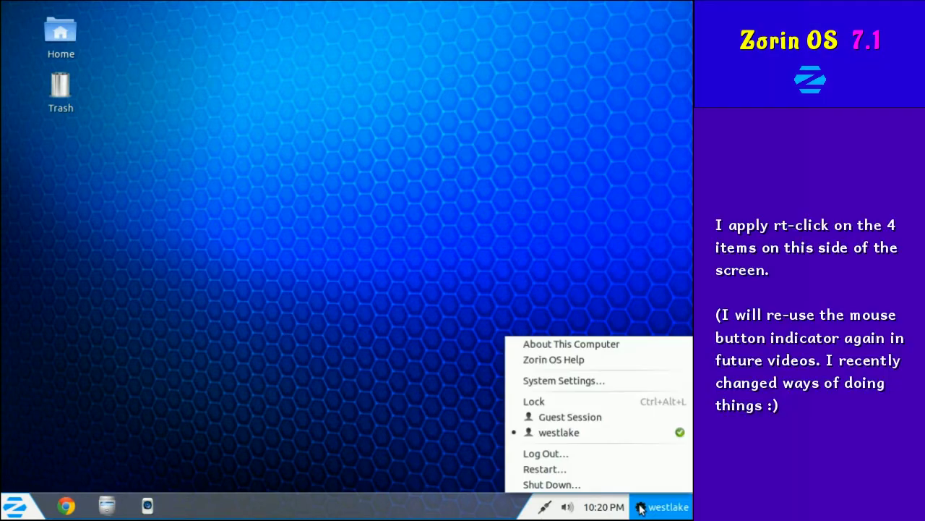
pyautogui.rightClick(639, 509)
pyautogui.rightClick(618, 508)
pyautogui.rightClick(603, 508)
pyautogui.rightClick(569, 509)
pyautogui.rightClick(572, 509)
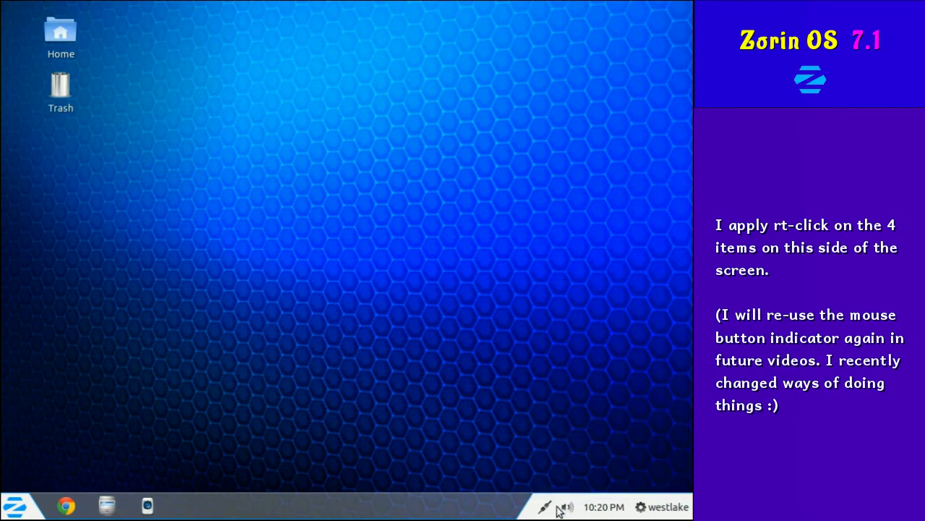
pyautogui.rightClick(550, 510)
pyautogui.click(384, 428)
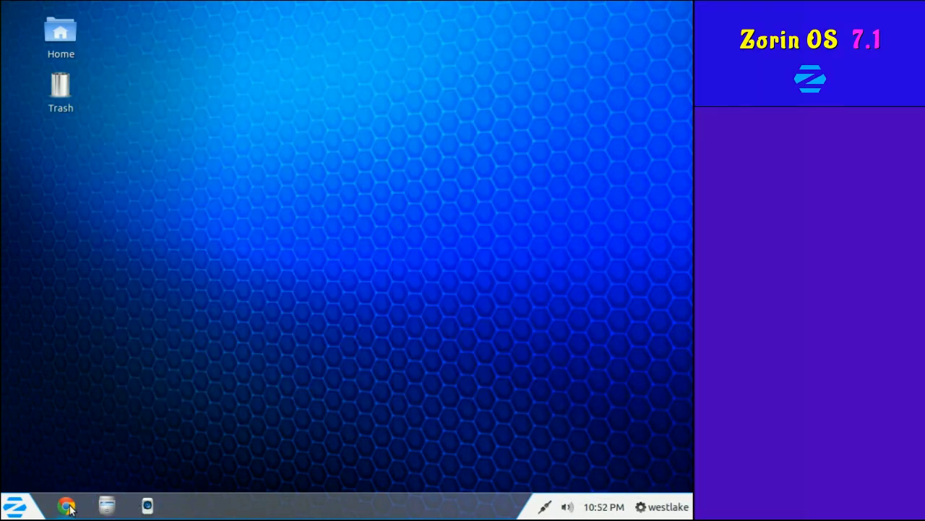
pyautogui.rightClick(67, 506)
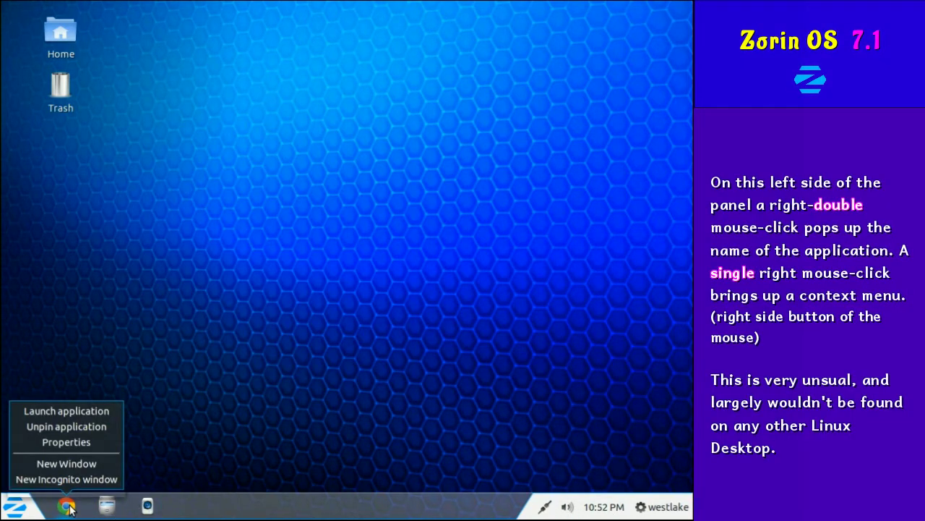
# View the Chrome launcher's google-chrome identifier and cancel without changes.
pyautogui.rightClick(66, 506)
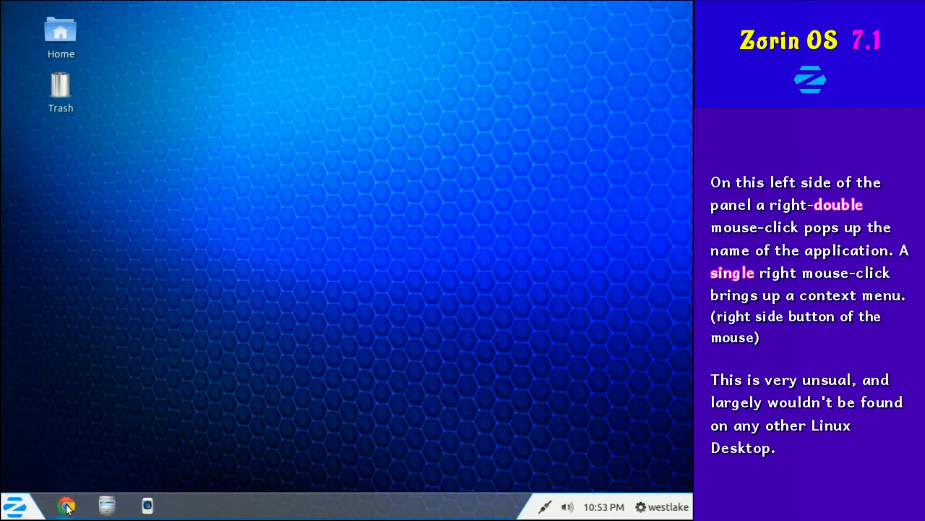
pyautogui.rightClick(67, 506)
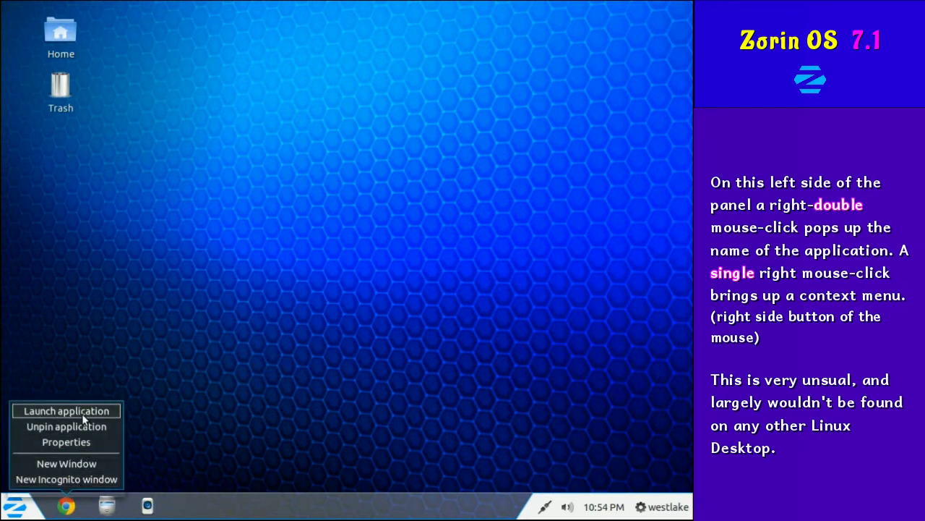
pyautogui.click(71, 442)
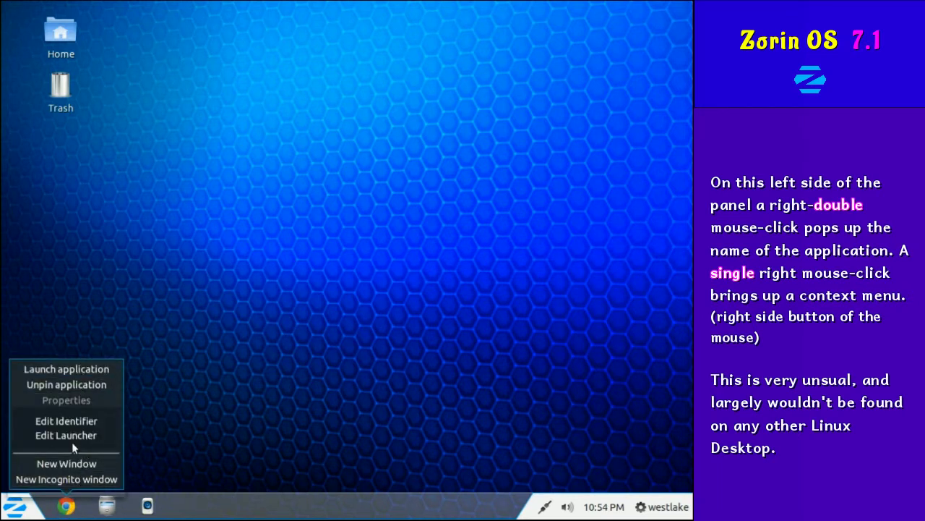
pyautogui.click(76, 423)
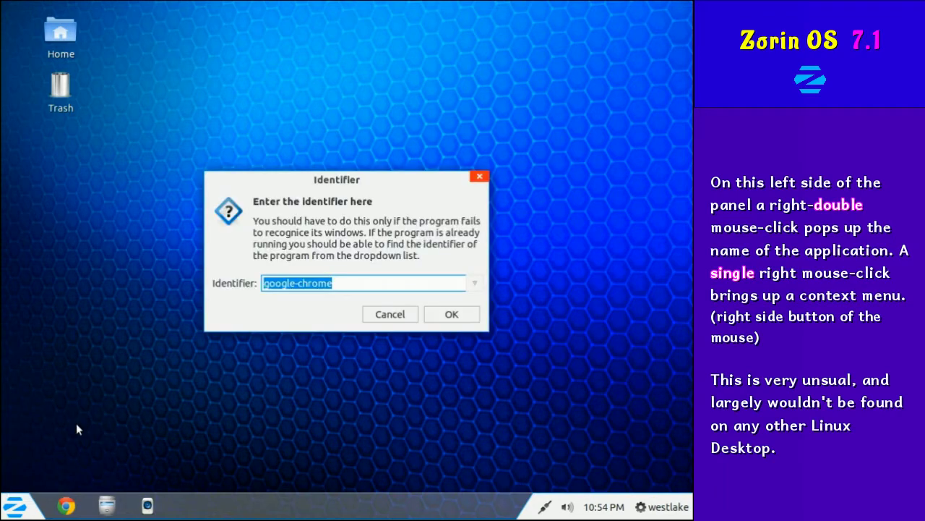
pyautogui.click(374, 316)
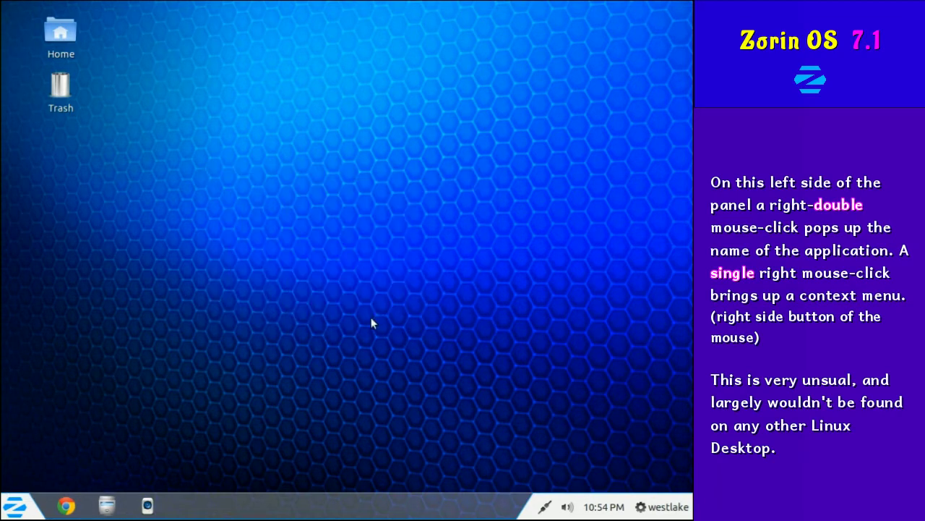
# Inspect the Chrome launcher properties unchanged, then check the Rhythmbox launcher menu.
pyautogui.rightClick(64, 505)
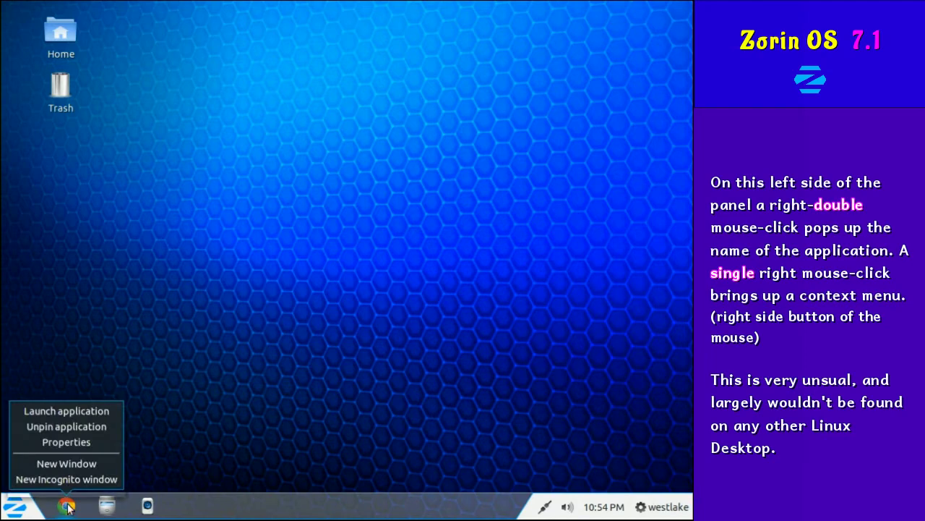
pyautogui.click(69, 444)
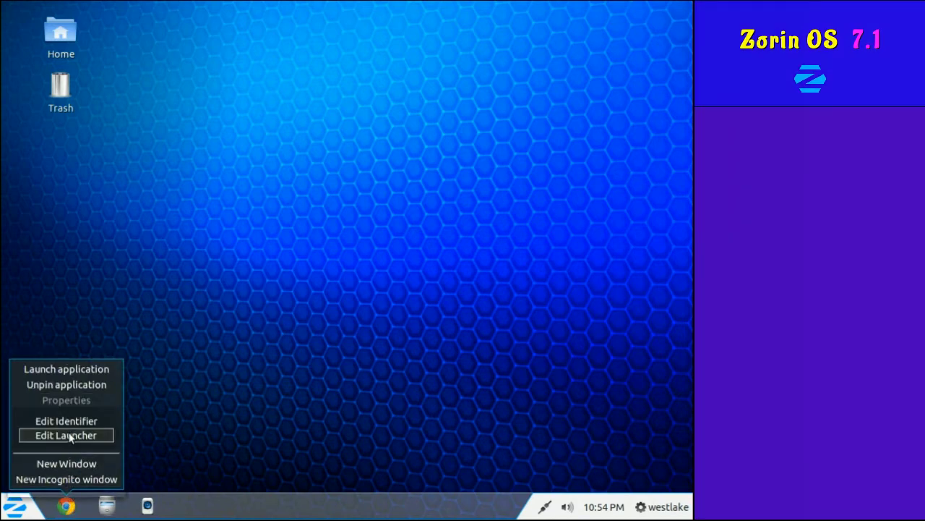
pyautogui.click(66, 436)
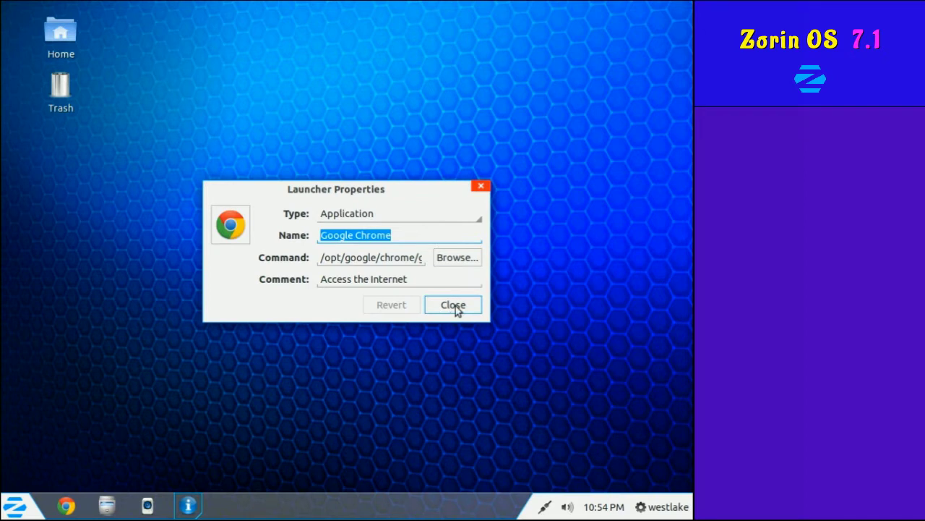
pyautogui.click(455, 306)
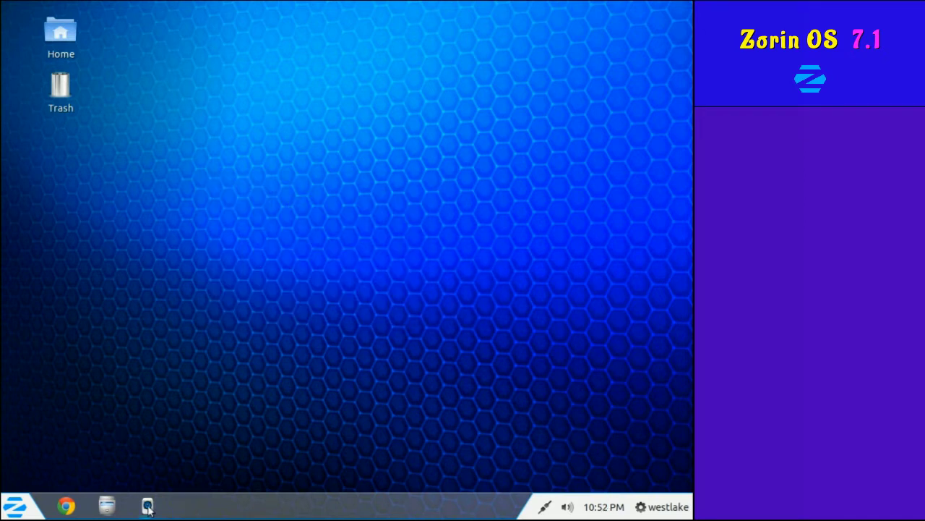
pyautogui.rightClick(148, 508)
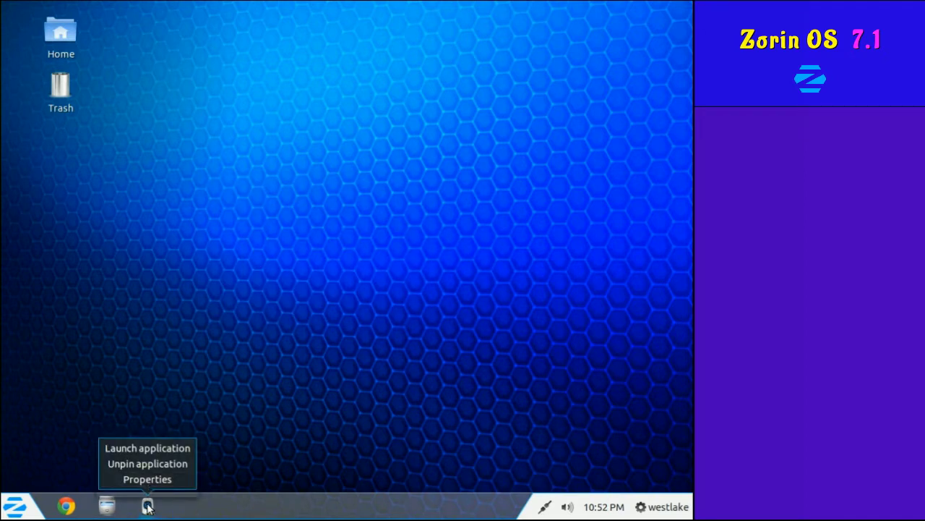
pyautogui.press('Escape')
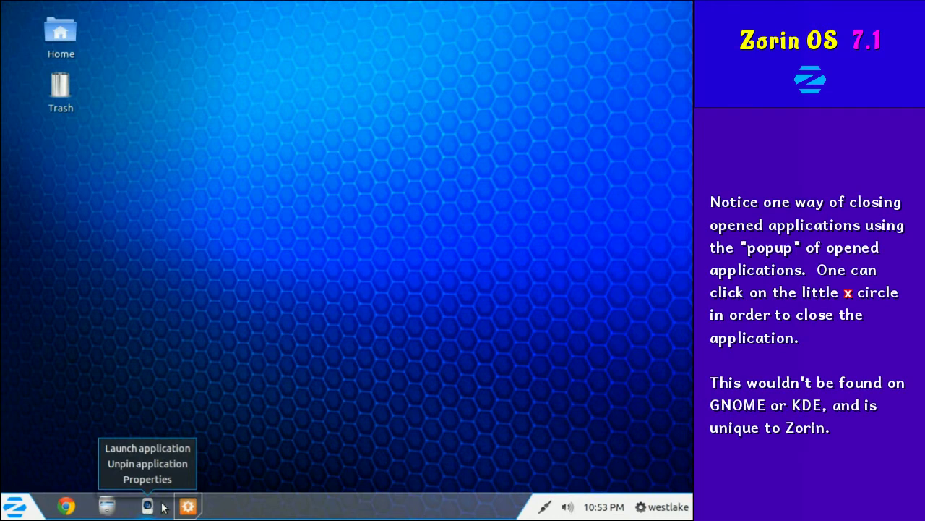
pyautogui.moveTo(181, 506)
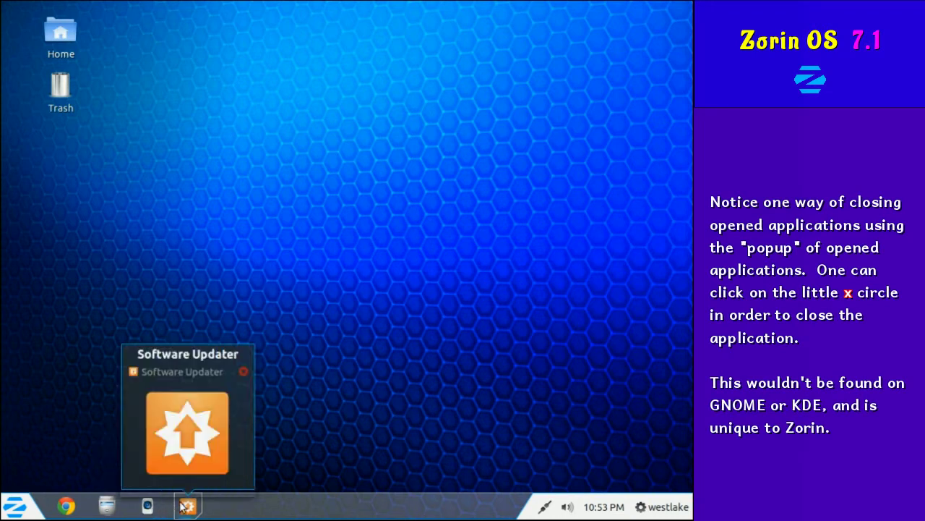
# Quit Software Updater and open the Home folder in Files.
pyautogui.click(244, 371)
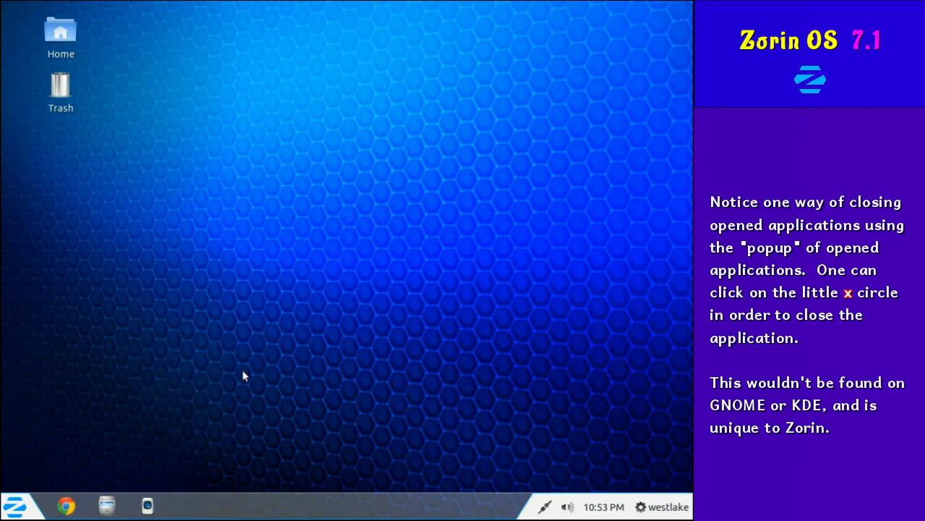
pyautogui.rightClick(147, 506)
pyautogui.click(107, 506)
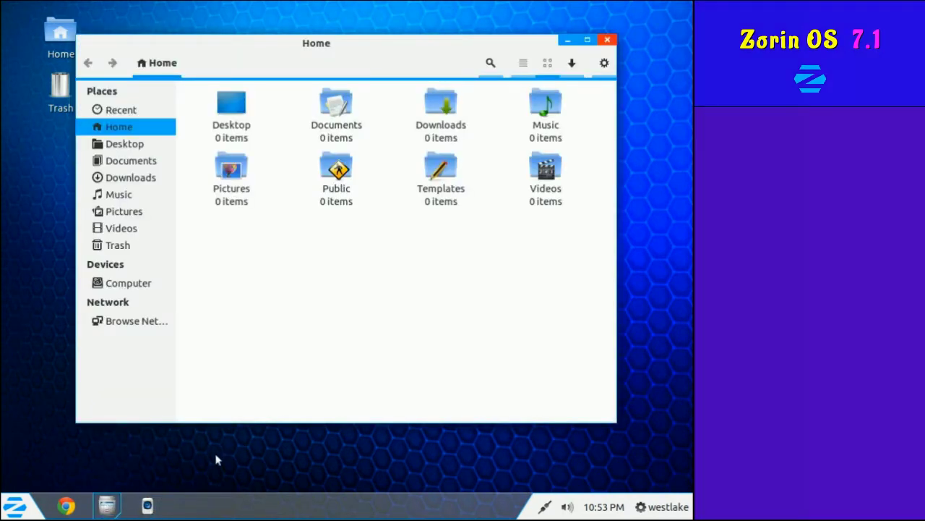
# Minimize, restore, then close the Home folder window from its taskbar preview.
pyautogui.moveTo(114, 499)
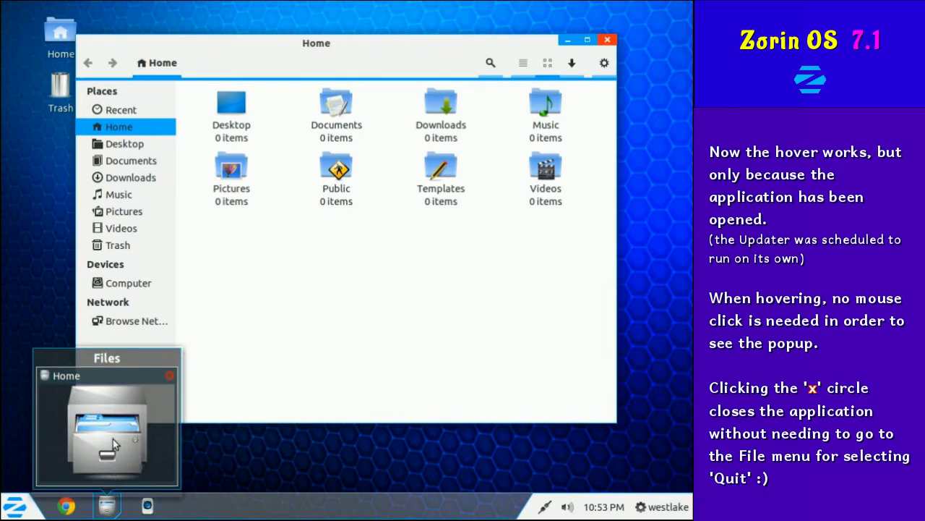
pyautogui.click(47, 380)
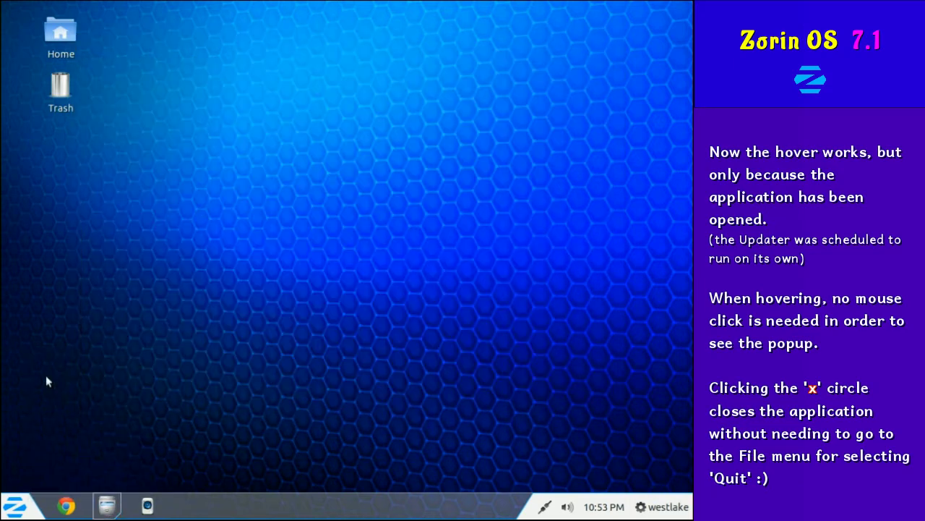
pyautogui.moveTo(109, 510)
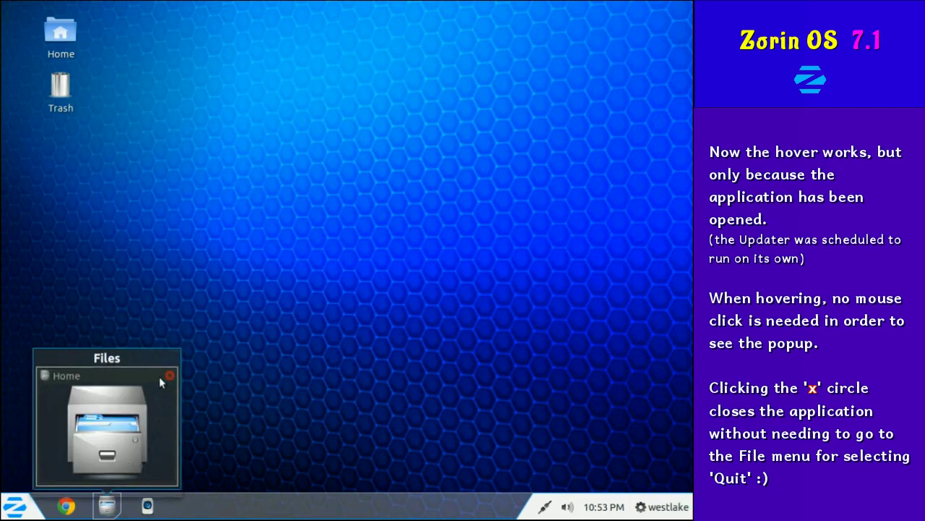
pyautogui.click(113, 509)
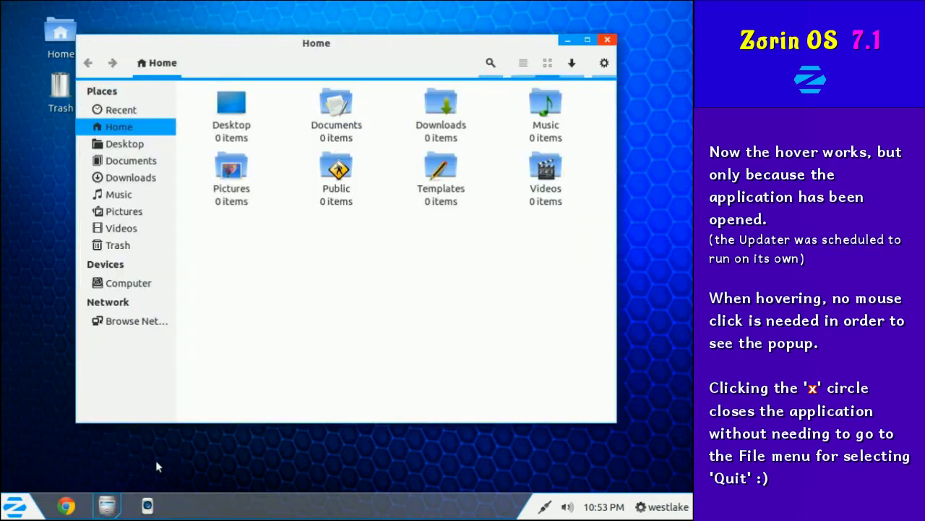
pyautogui.moveTo(115, 499)
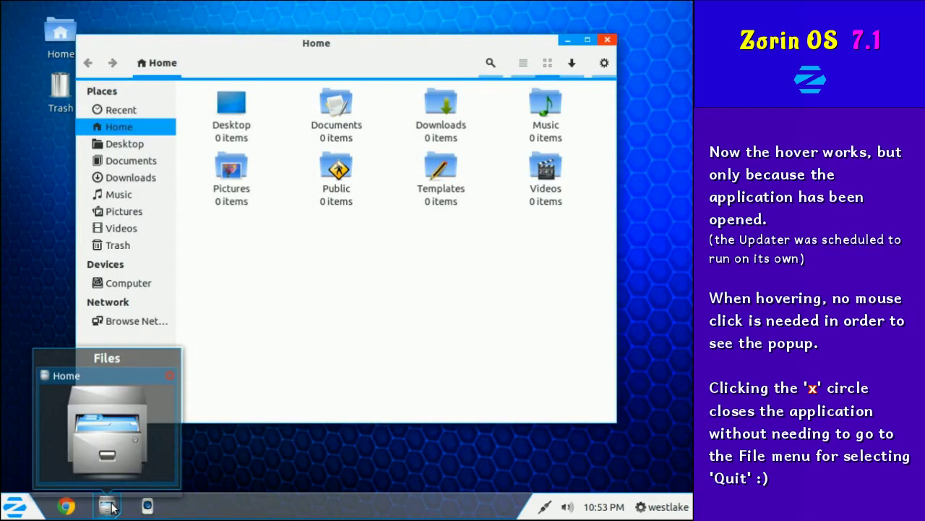
pyautogui.click(169, 375)
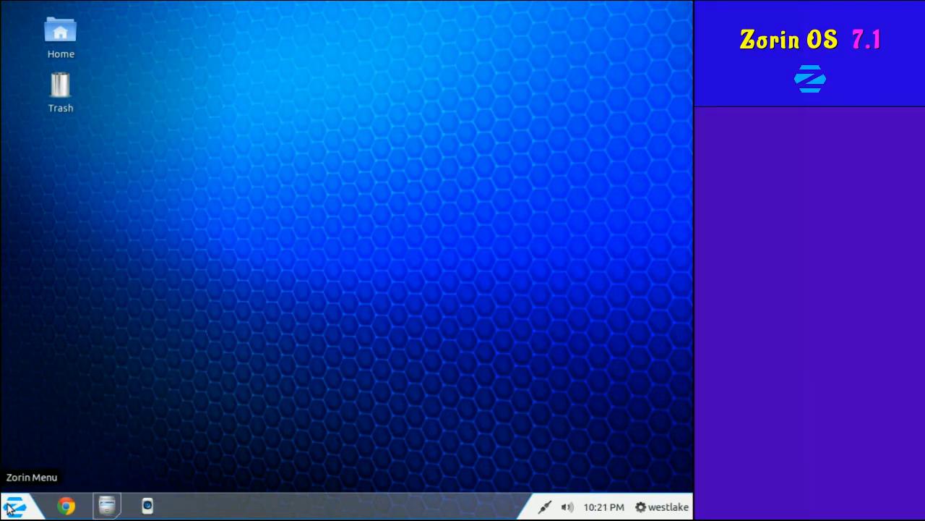
# Open Network Connections from the Zorin Menu and close it.
pyautogui.click(13, 506)
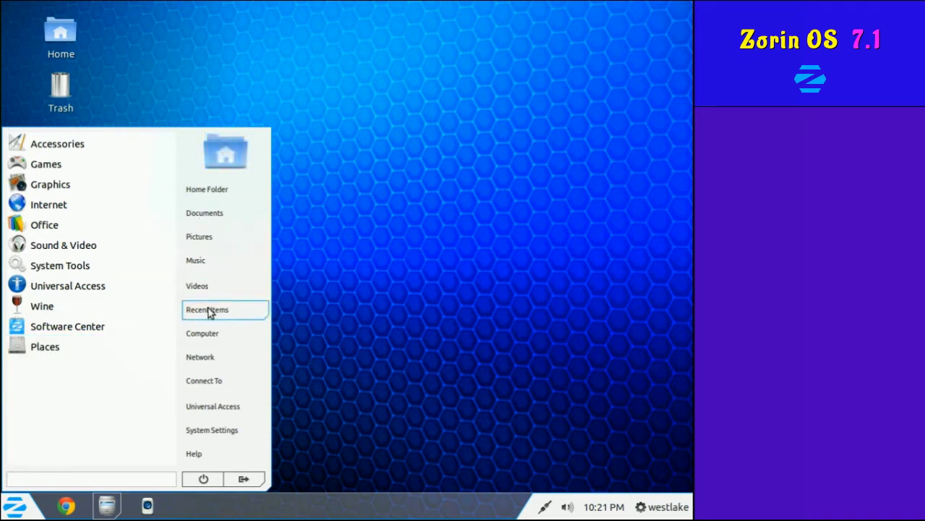
pyautogui.click(210, 383)
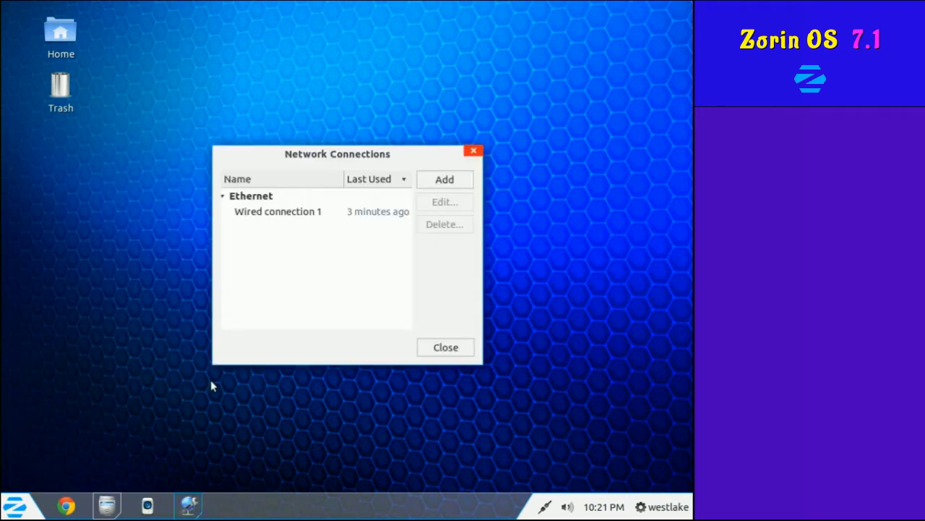
pyautogui.click(474, 150)
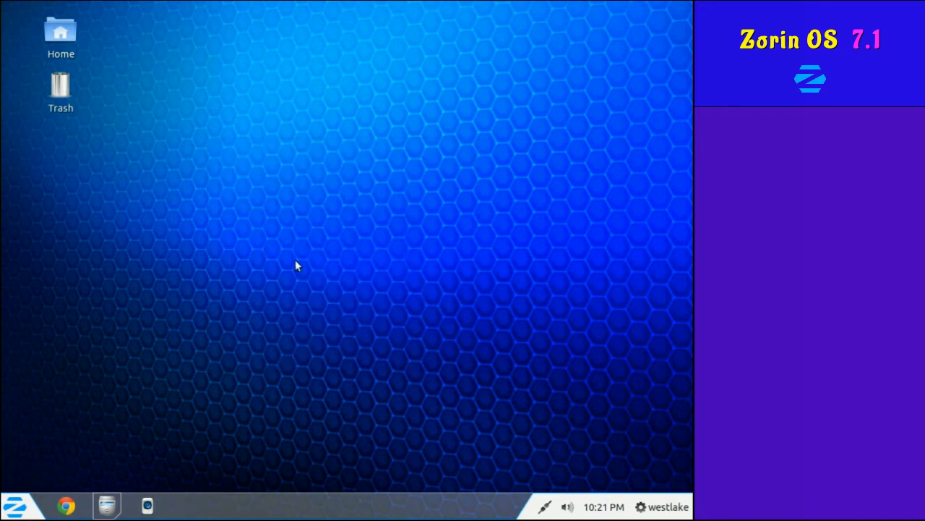
# Open System Settings from the Zorin Menu and close it.
pyautogui.click(16, 508)
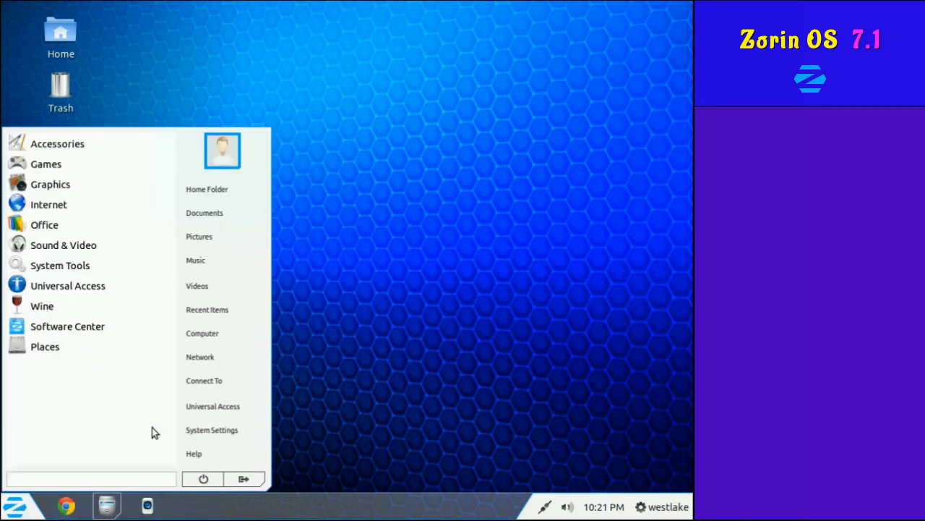
pyautogui.click(212, 429)
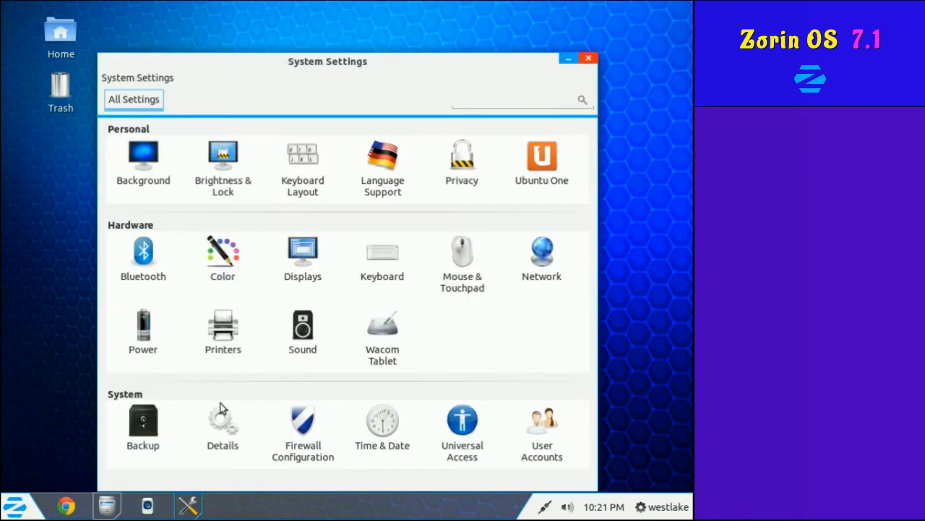
pyautogui.click(589, 58)
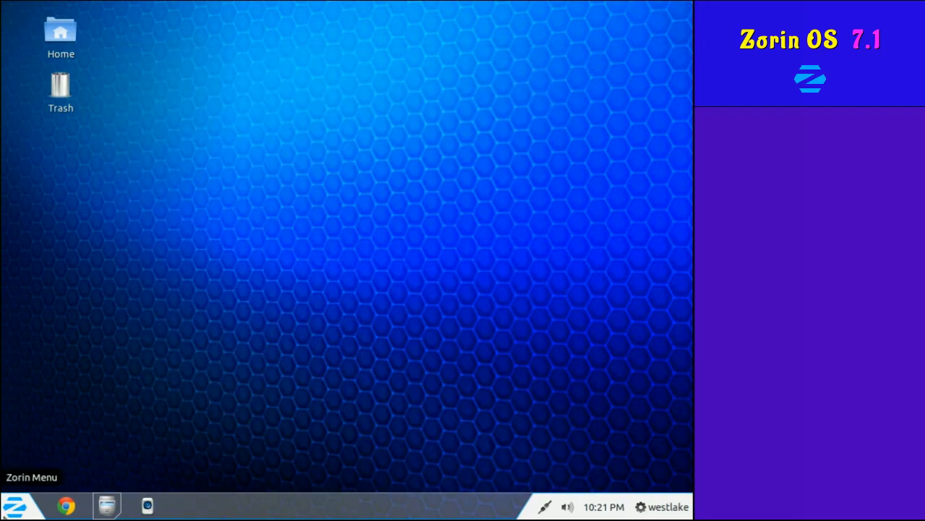
pyautogui.click(14, 506)
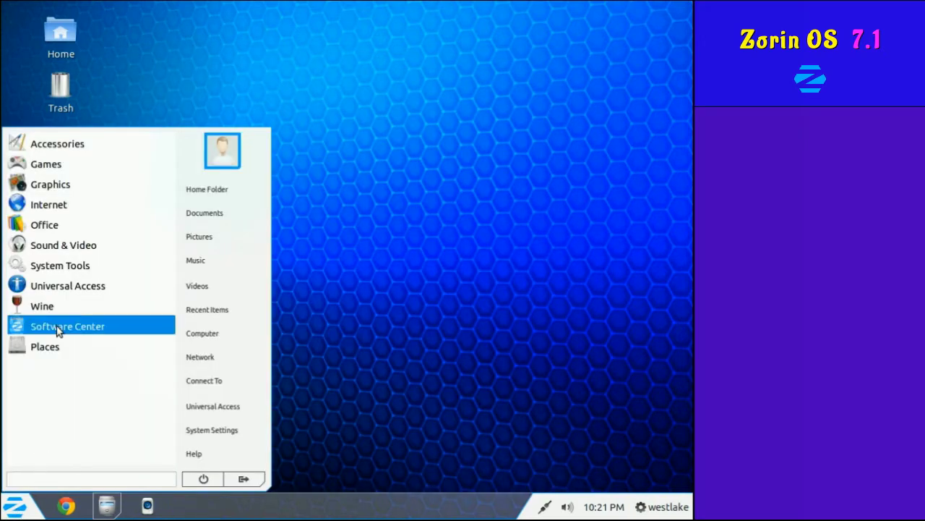
# Launch Software Center and open the GParted Partition Editor page under Top Rated.
pyautogui.click(58, 326)
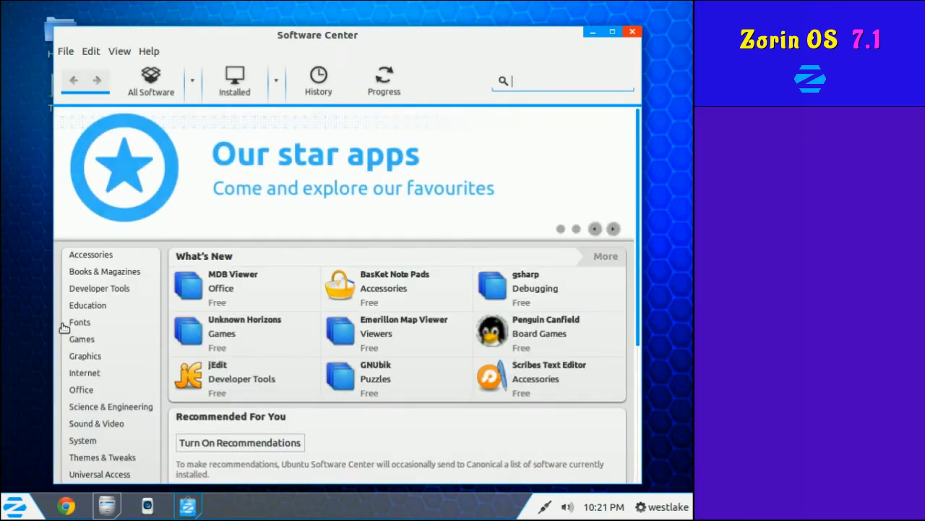
pyautogui.scroll(-5, 94, 338)
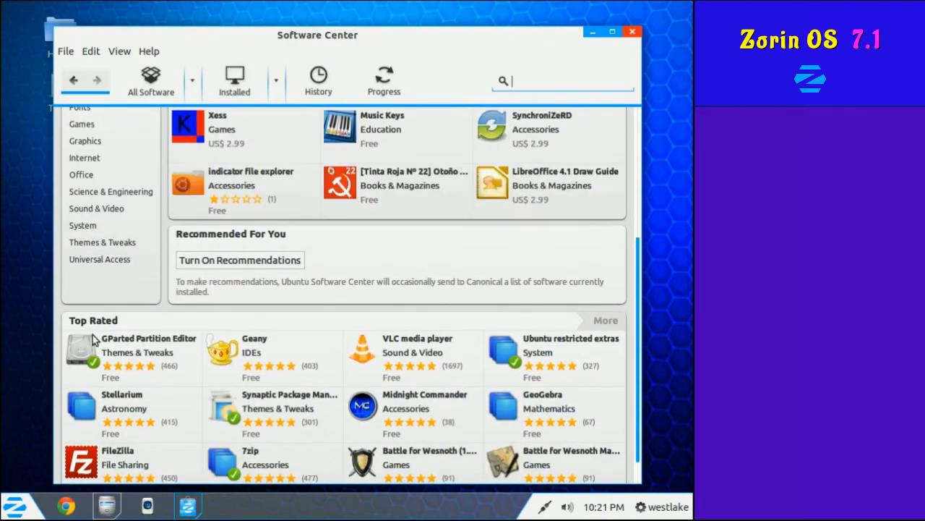
pyautogui.click(92, 336)
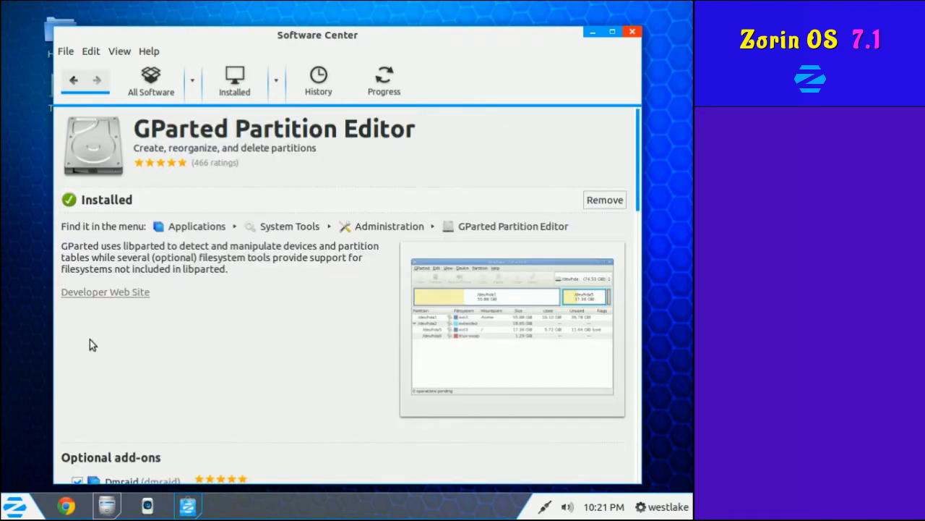
# Launch LibreOffice Writer from the Office menu, then exit it via File > Exit LibreOffice.
pyautogui.click(15, 506)
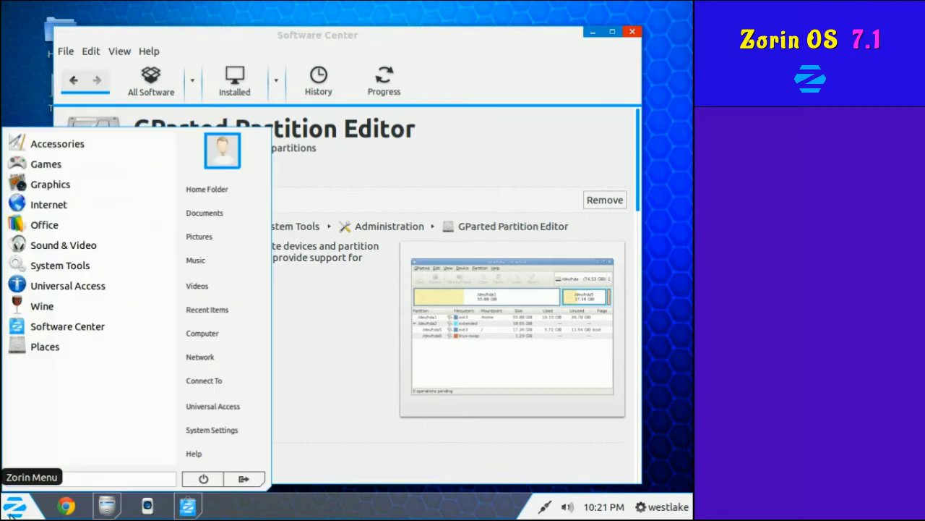
pyautogui.click(61, 148)
pyautogui.click(21, 450)
pyautogui.click(44, 225)
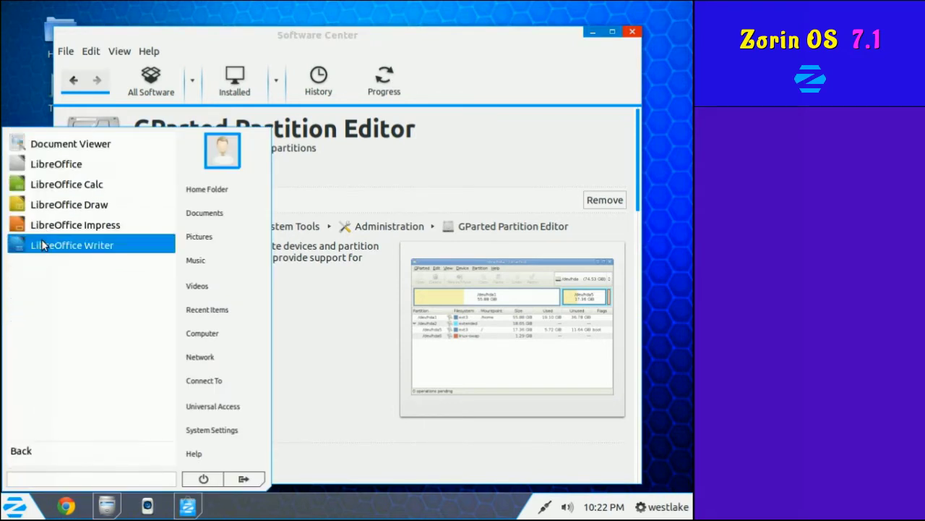
pyautogui.click(42, 244)
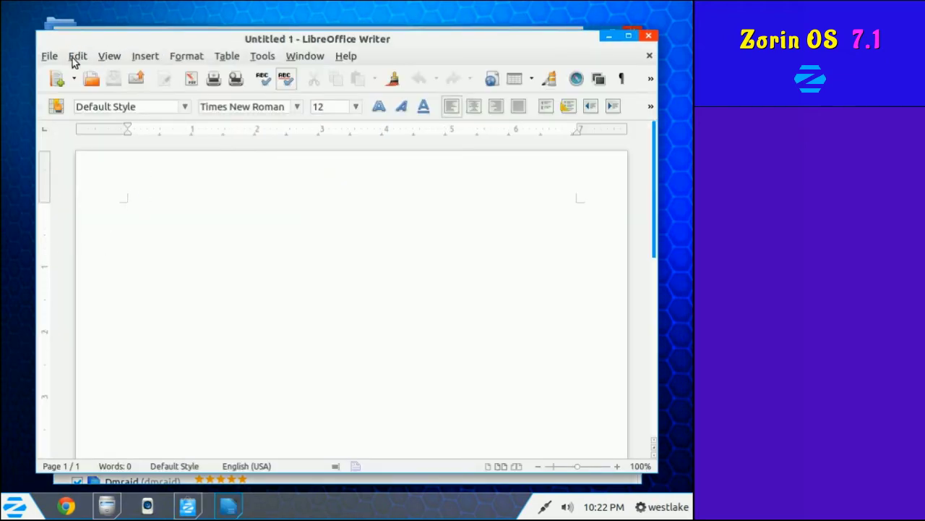
pyautogui.click(50, 55)
pyautogui.click(100, 425)
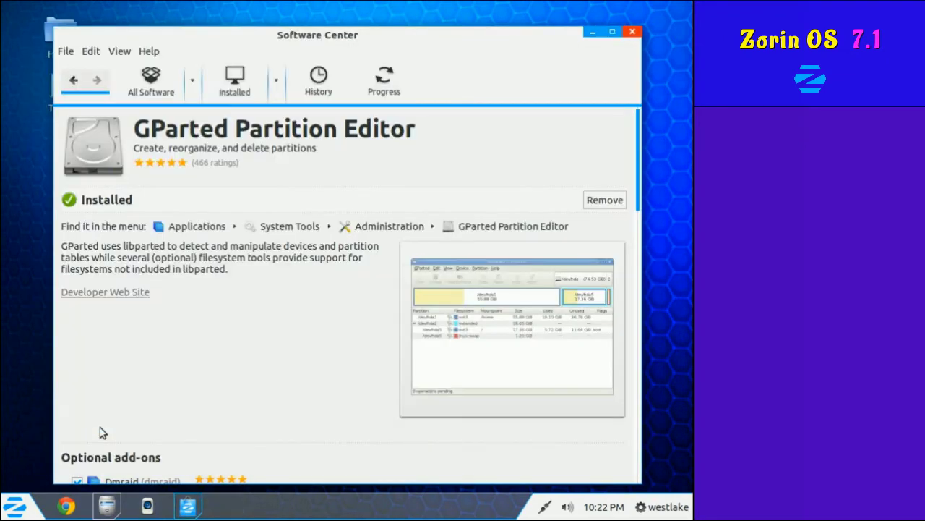
pyautogui.click(88, 52)
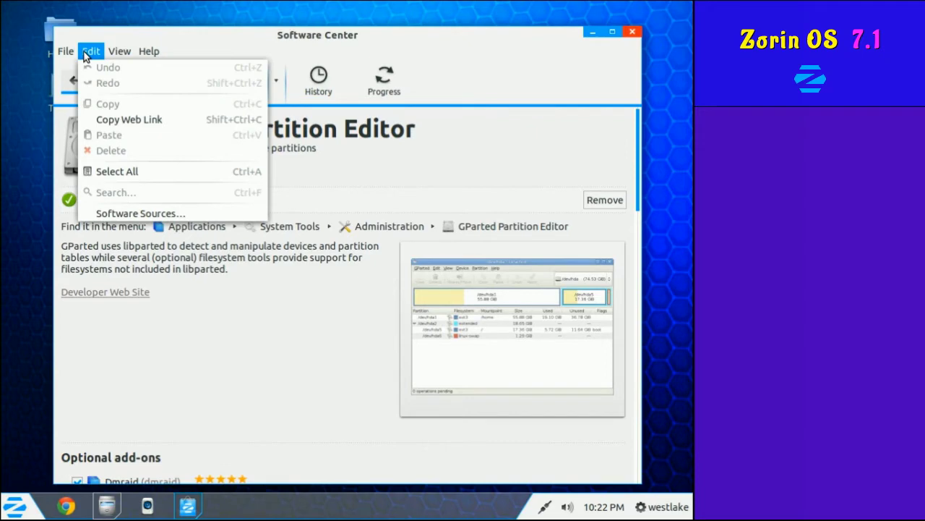
# Open Software Sources and bring up the full mirror list via Download from > Other....
pyautogui.click(124, 213)
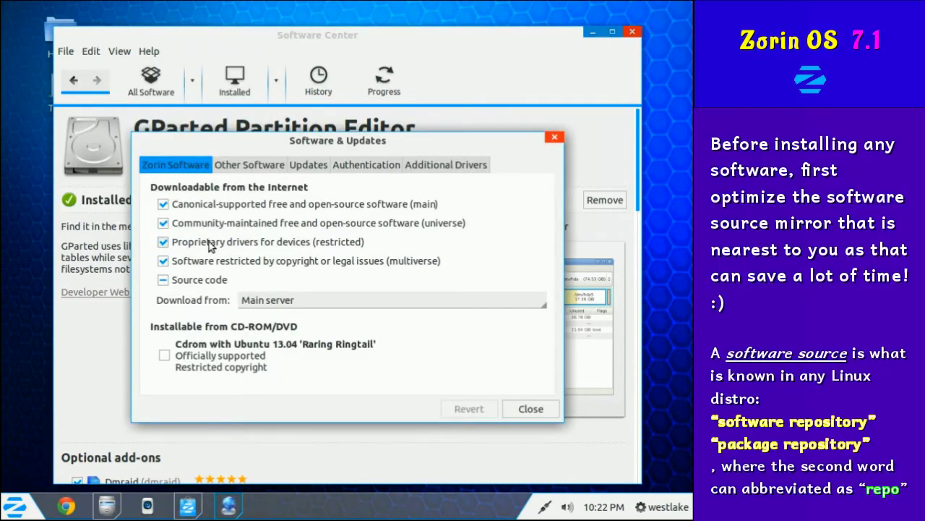
pyautogui.click(311, 299)
pyautogui.click(317, 321)
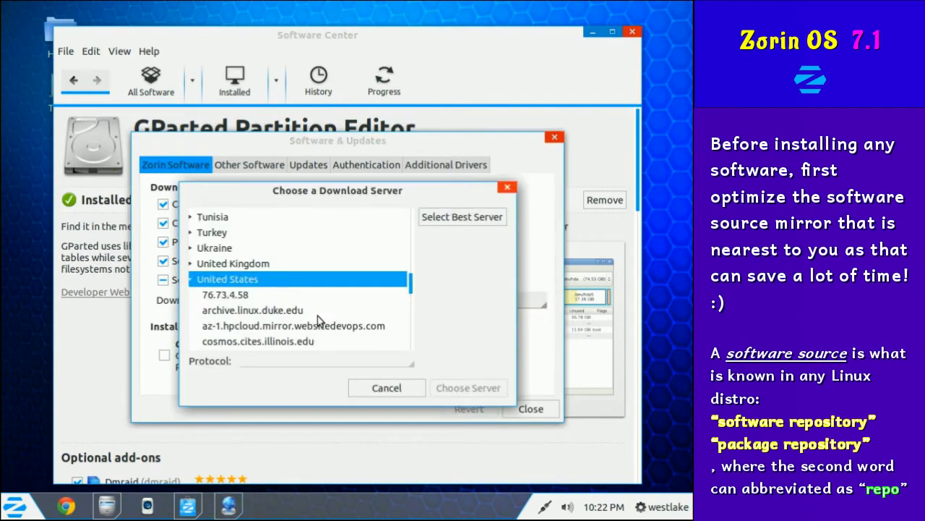
pyautogui.scroll(1, 316, 305)
pyautogui.scroll(-1, 413, 279)
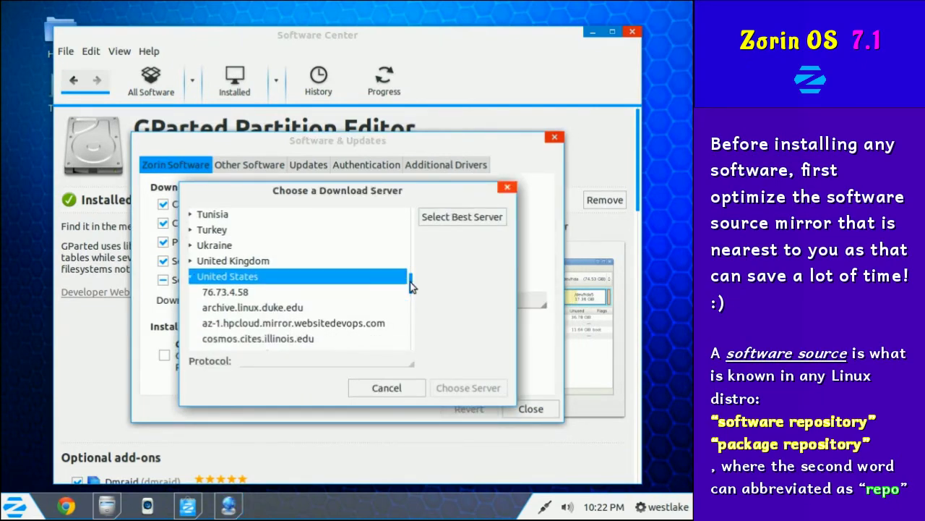
# Run Select Best Server and choose gpl.savoirfairelinux.net/pub/mirrors/ubuntu, authenticating with the password.
pyautogui.click(443, 219)
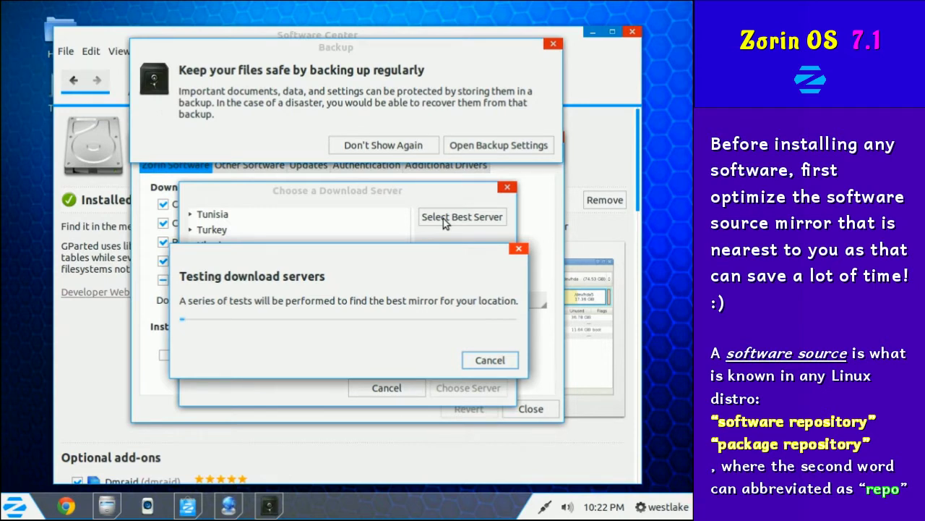
pyautogui.click(382, 144)
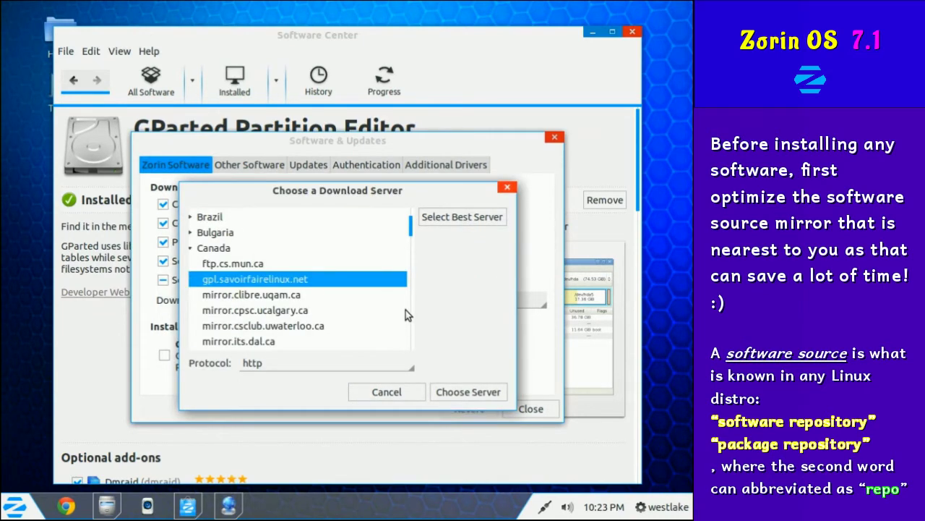
pyautogui.scroll(-3, 391, 312)
pyautogui.scroll(3, 390, 312)
pyautogui.click(472, 393)
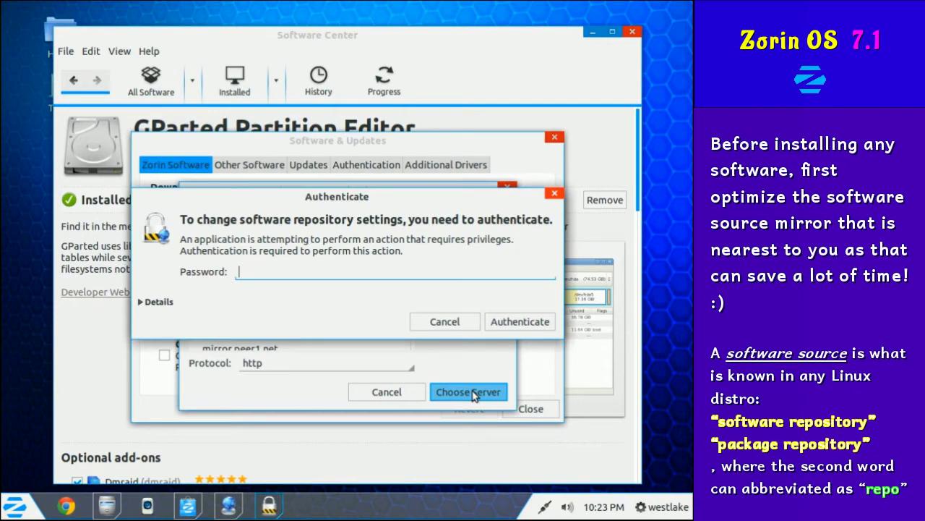
pyautogui.write('****')
pyautogui.press('Return')
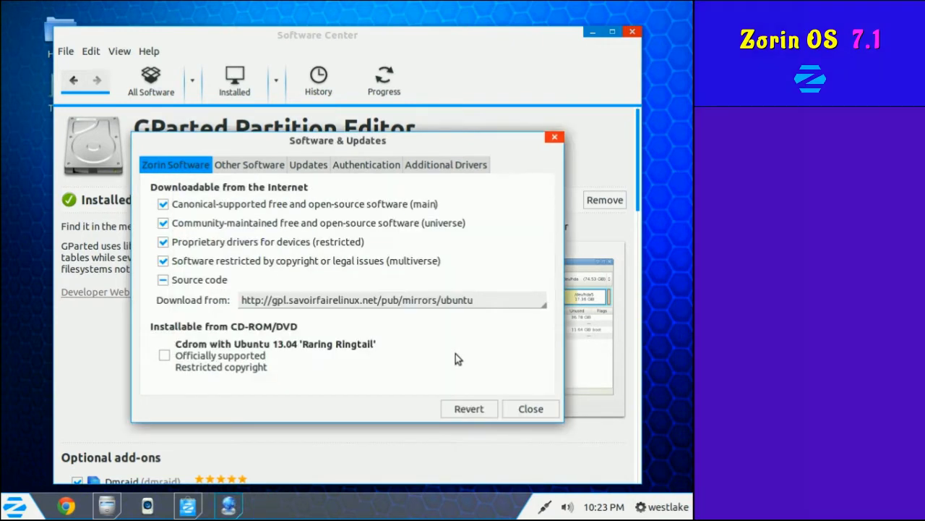
pyautogui.click(249, 165)
# Review the Updates, Authentication and Additional Drivers tabs, change the update-check frequency, then close.
pyautogui.scroll(-1, 296, 248)
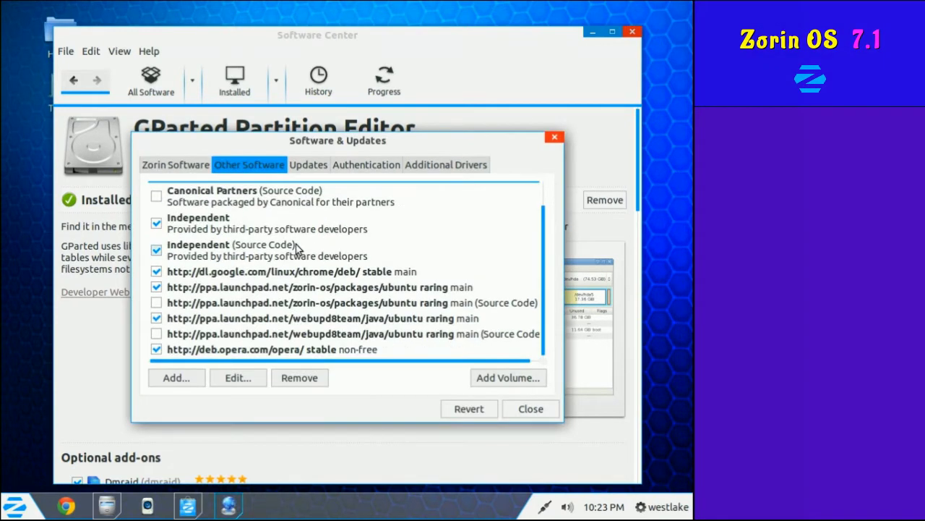
pyautogui.click(310, 165)
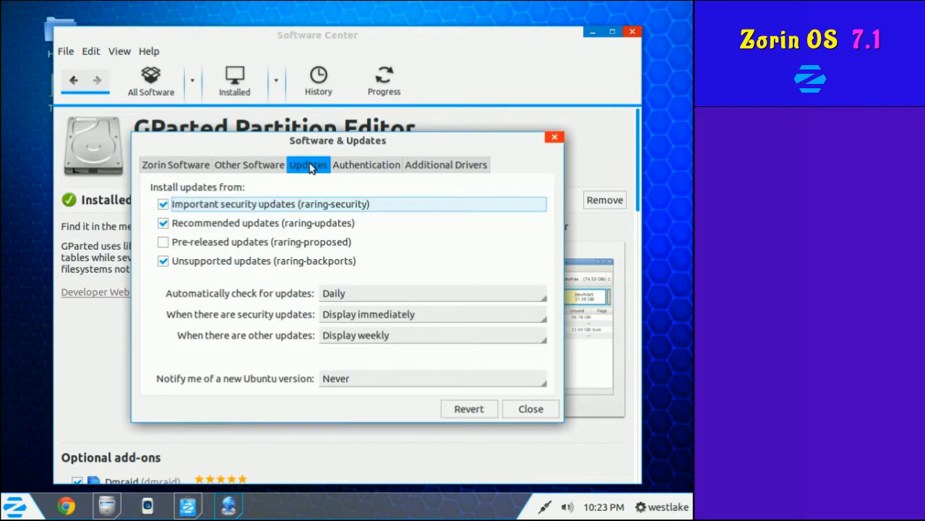
pyautogui.click(329, 292)
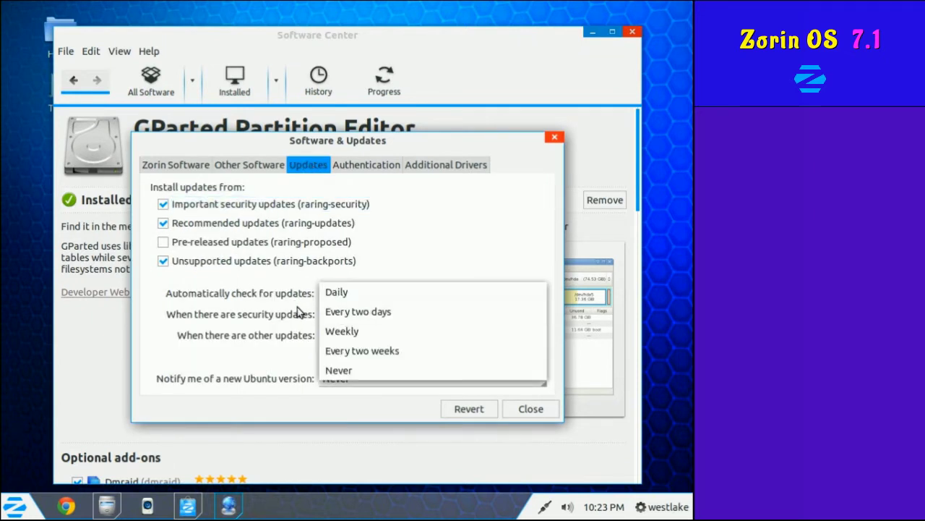
pyautogui.click(324, 331)
pyautogui.click(355, 162)
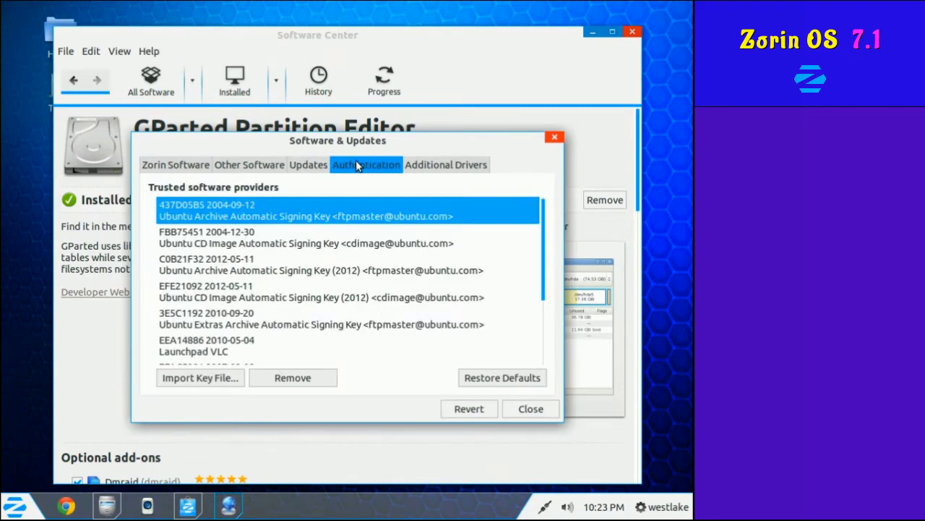
pyautogui.click(418, 165)
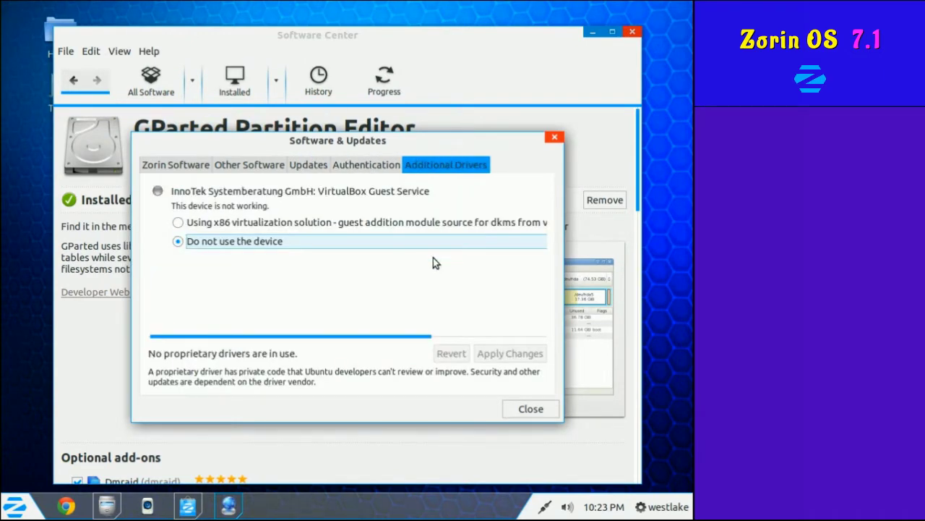
pyautogui.click(535, 409)
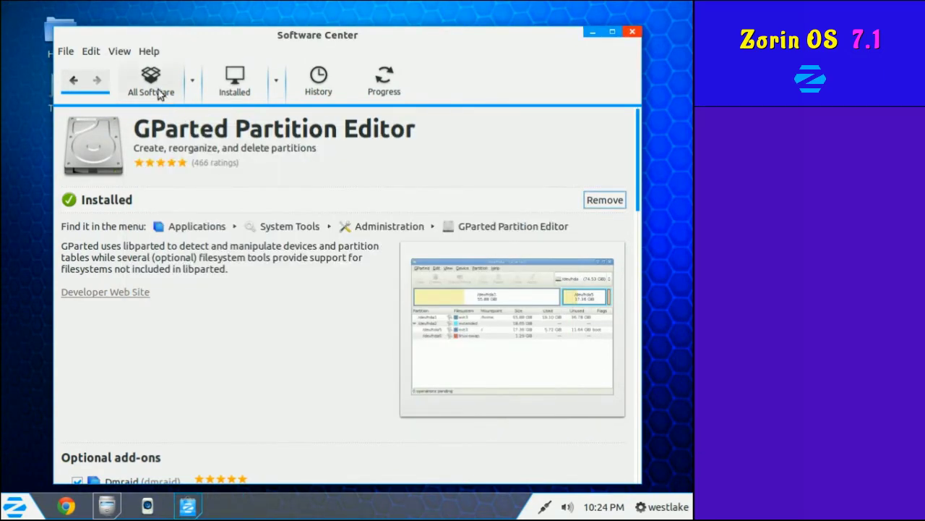
# Start File > Sync Between Computers, cancel the account signup dialog, and open the Zorin Menu.
pyautogui.click(148, 51)
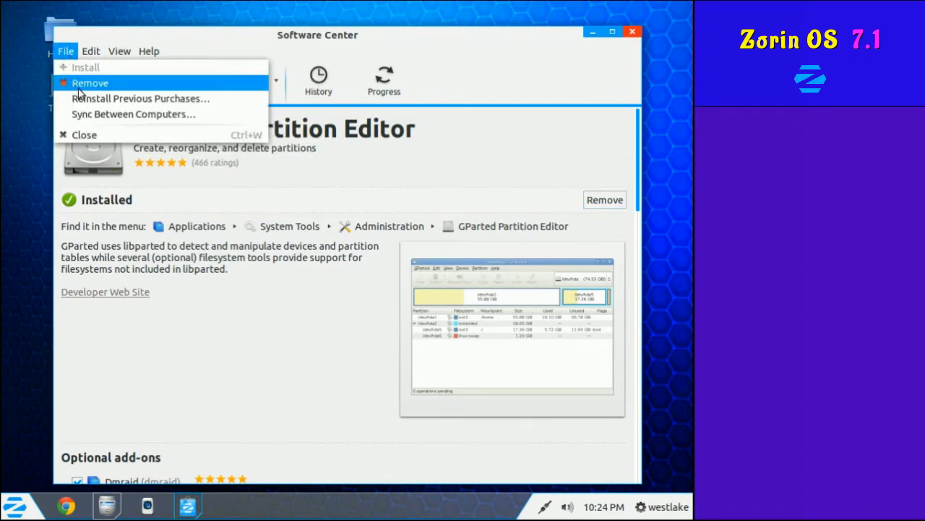
pyautogui.click(99, 116)
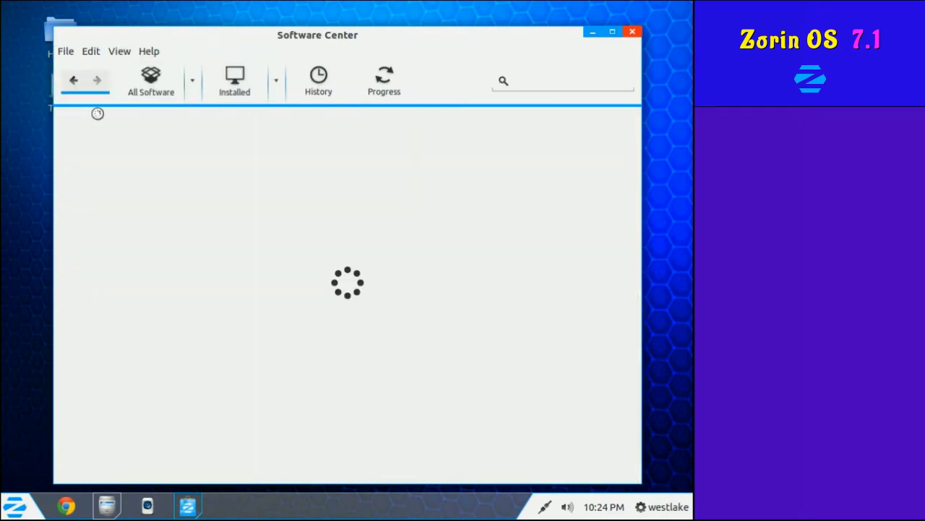
pyautogui.click(453, 384)
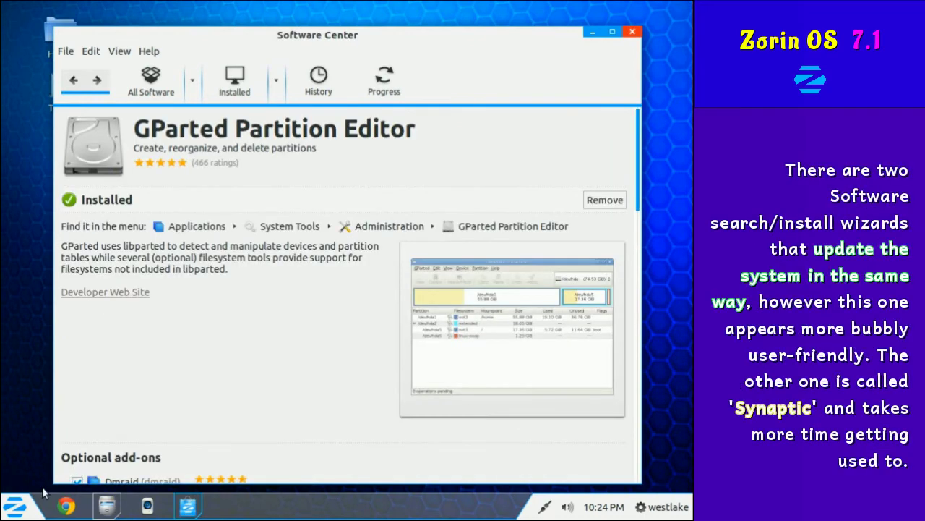
pyautogui.click(21, 506)
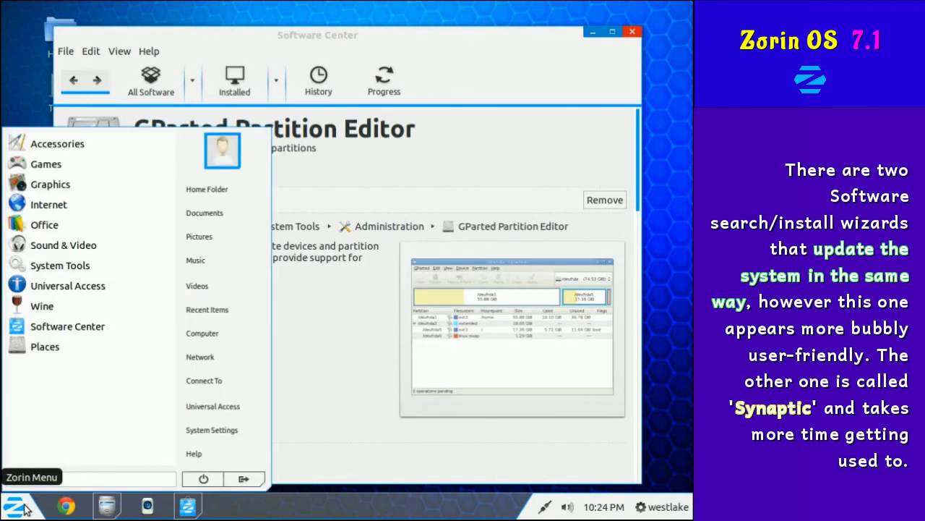
# Launch Software Updater from System Tools > Administration and expand the 207.1 MB update details.
pyautogui.click(58, 265)
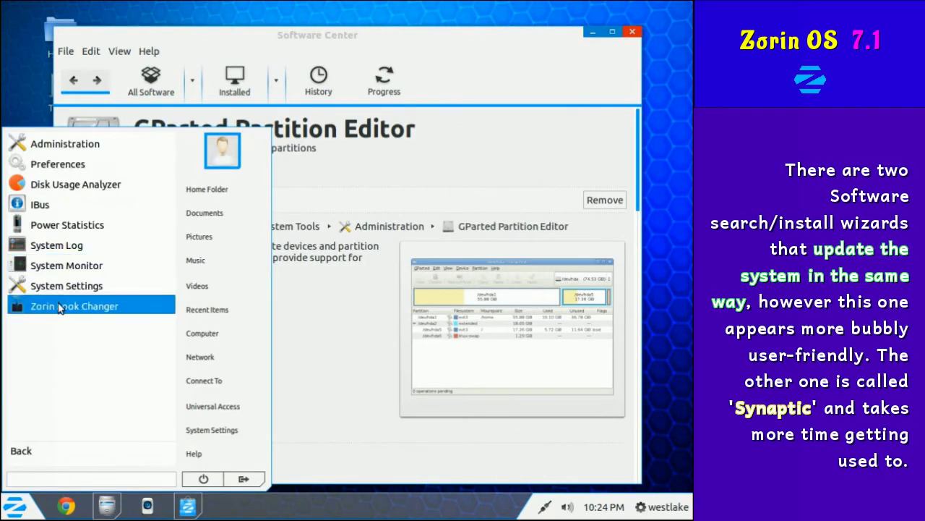
pyautogui.click(57, 150)
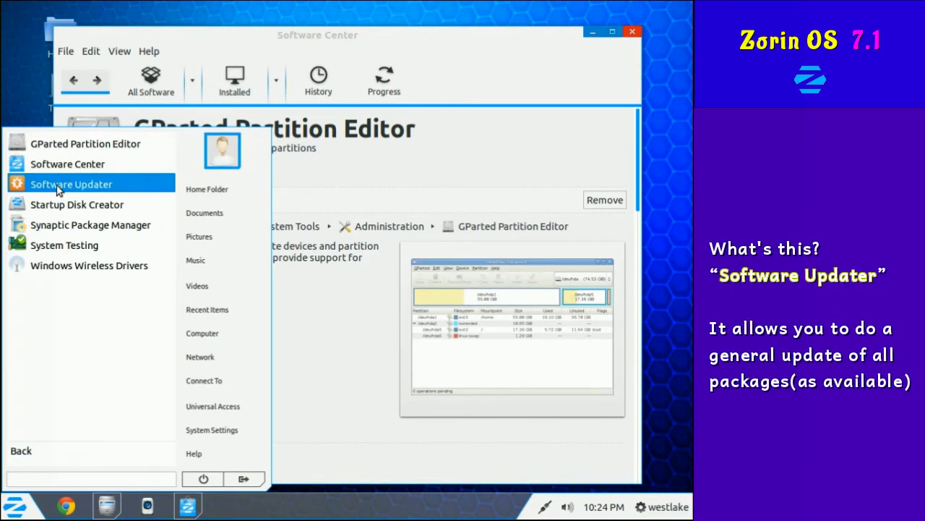
pyautogui.click(57, 186)
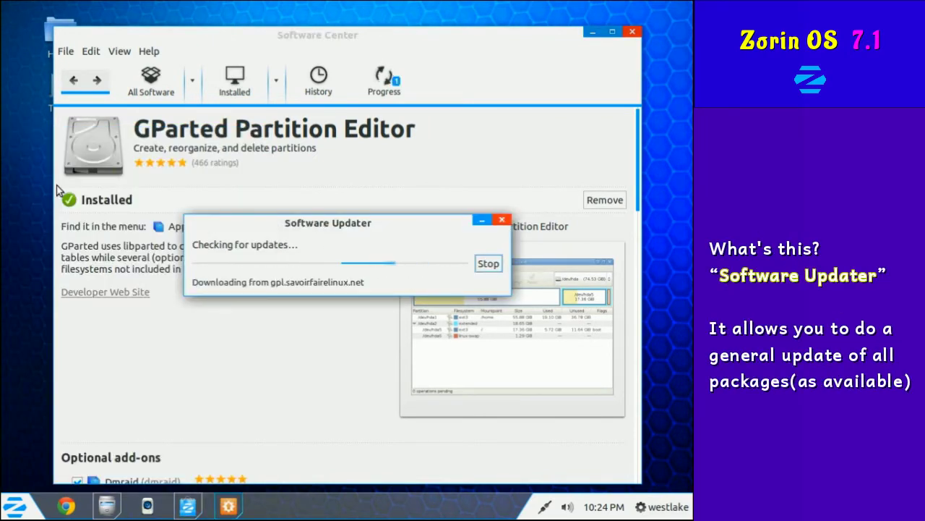
pyautogui.click(202, 302)
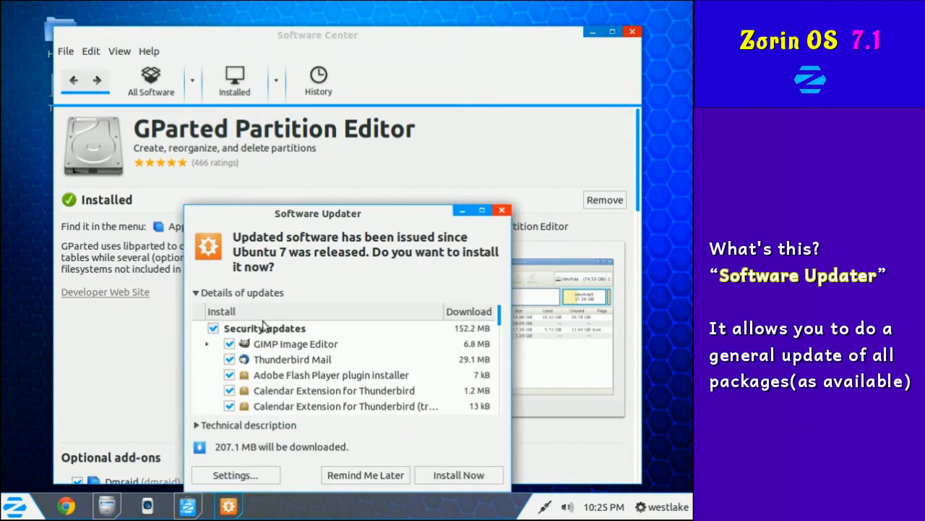
pyautogui.scroll(-2, 415, 355)
pyautogui.scroll(2, 415, 356)
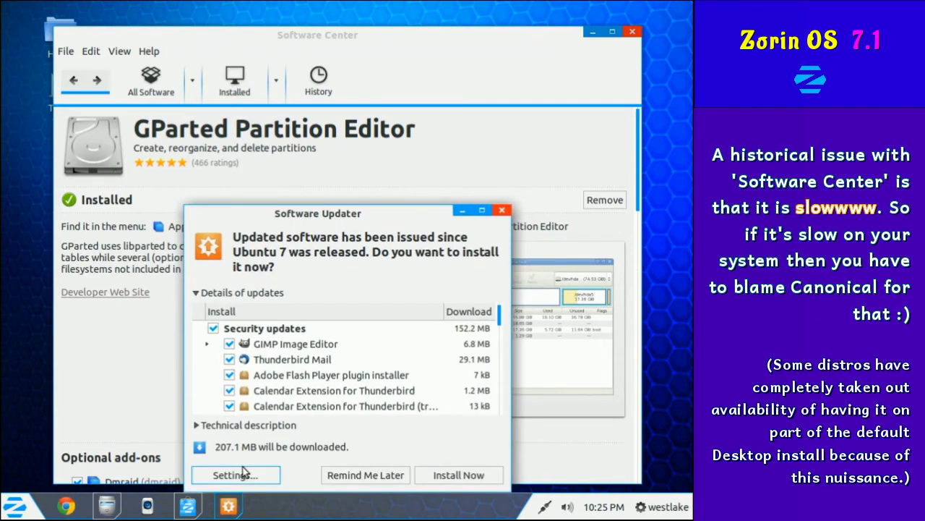
# Glance at the update settings, close Software Updater without installing, and begin closing Software Center.
pyautogui.click(235, 474)
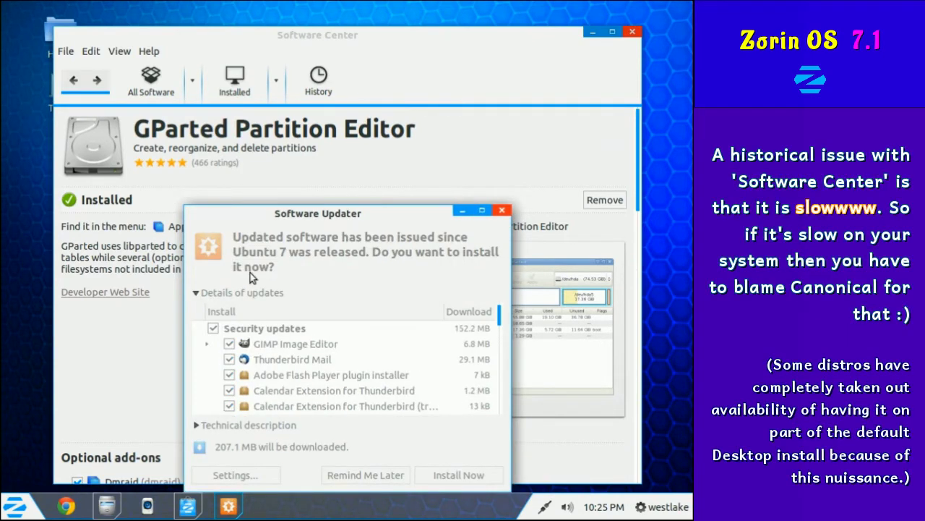
pyautogui.click(523, 408)
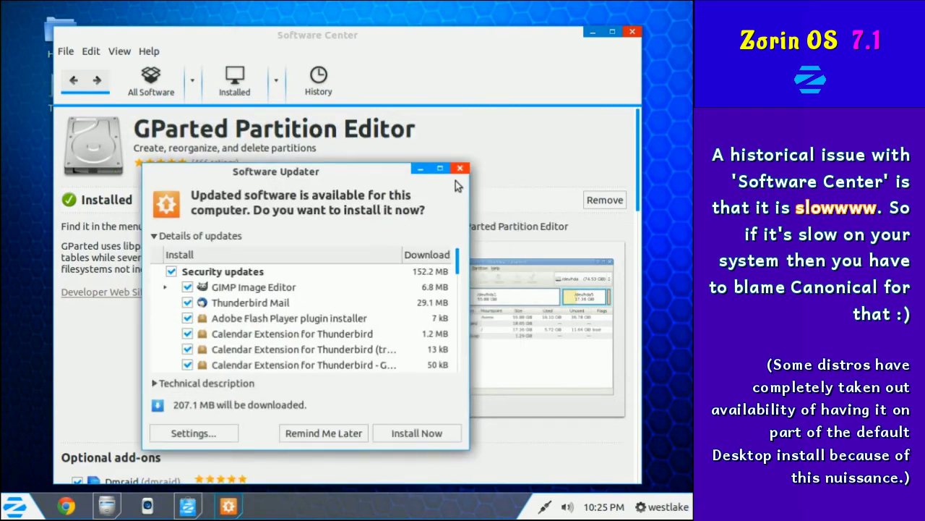
pyautogui.click(459, 169)
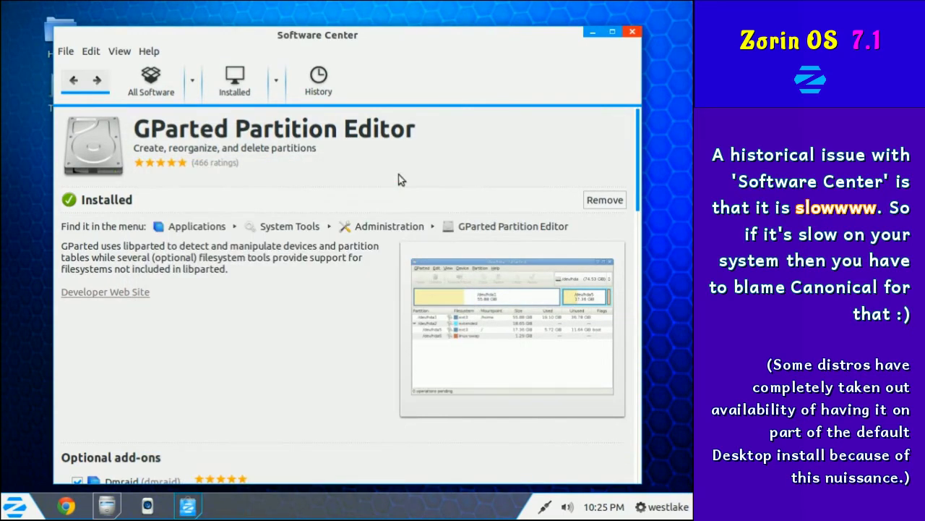
pyautogui.click(65, 51)
pyautogui.click(74, 133)
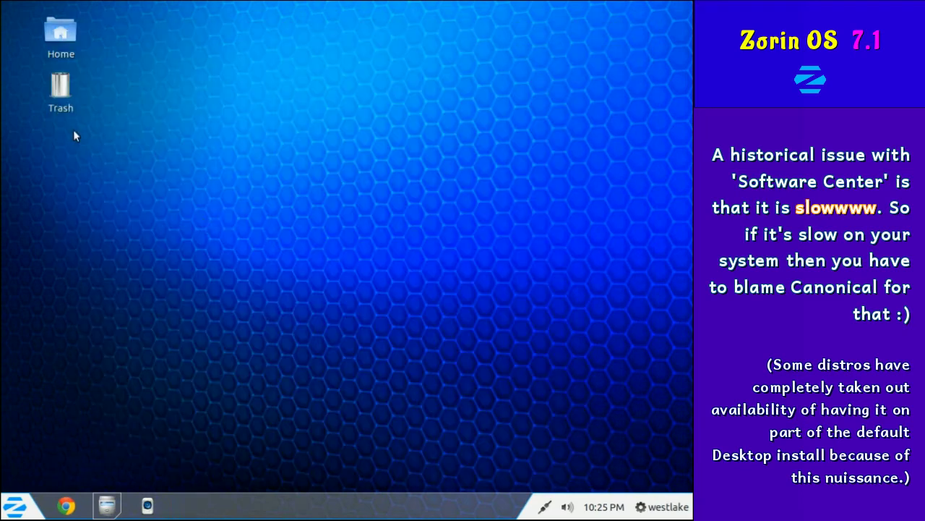
pyautogui.click(16, 509)
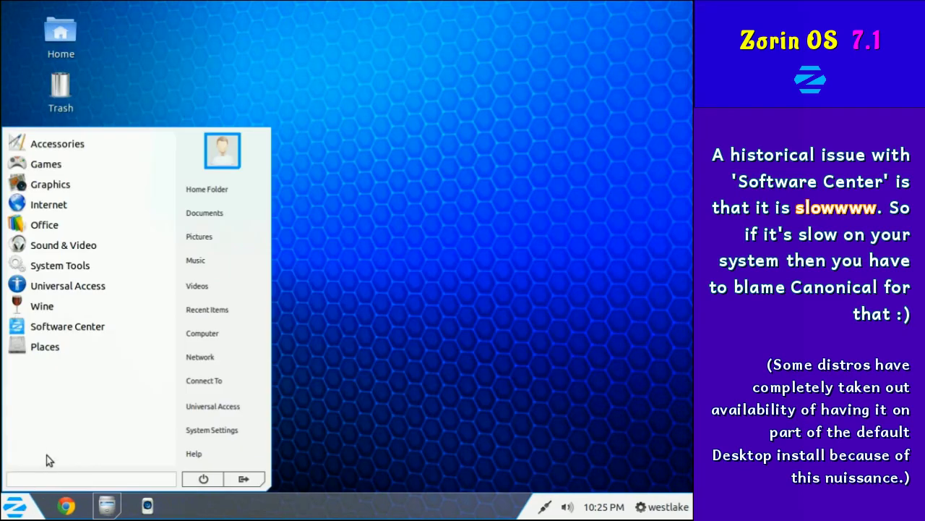
pyautogui.click(85, 267)
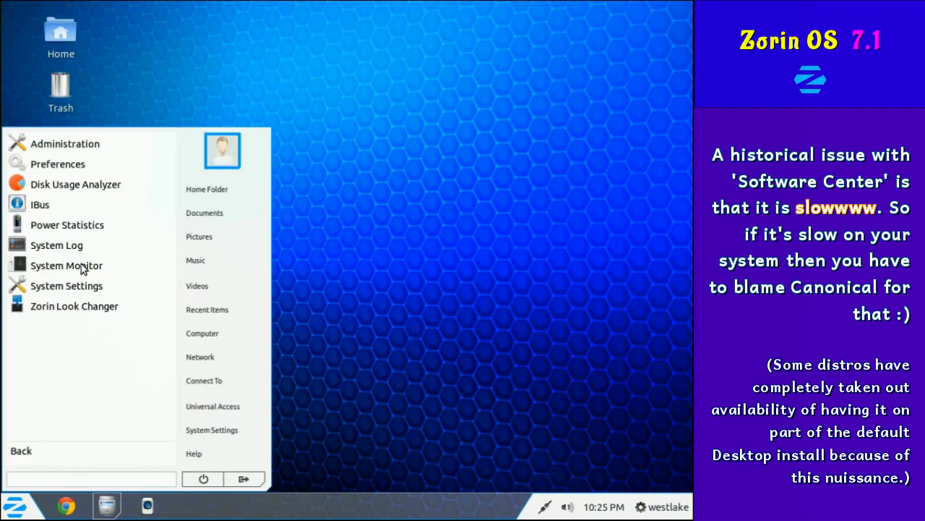
pyautogui.click(61, 145)
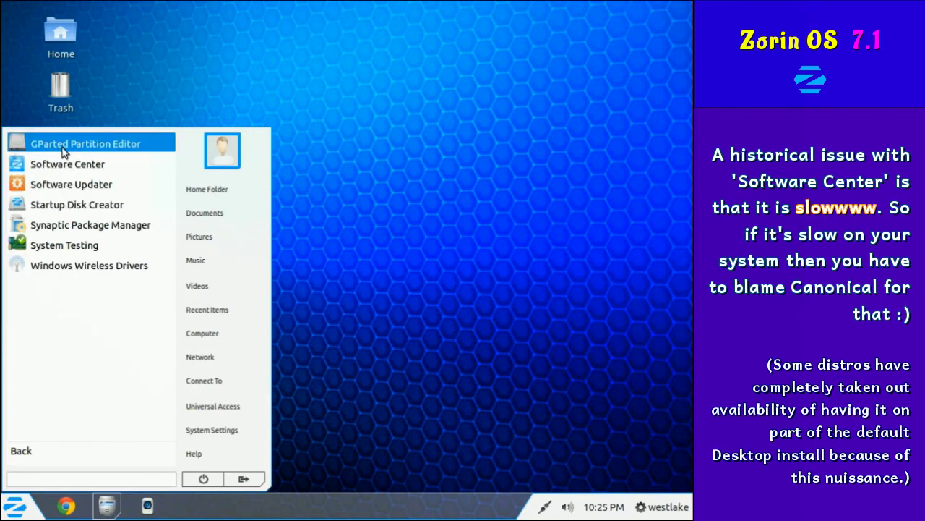
pyautogui.click(69, 230)
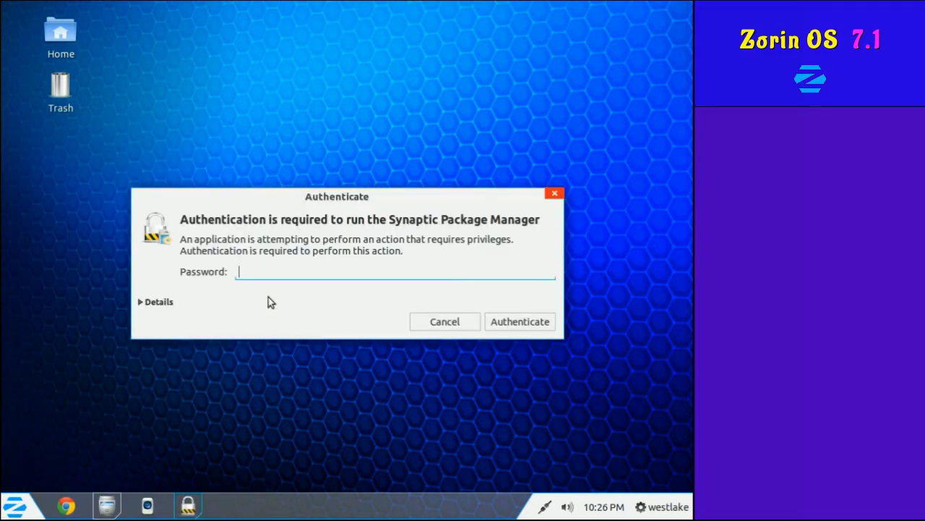
pyautogui.write('********')
pyautogui.press('Return')
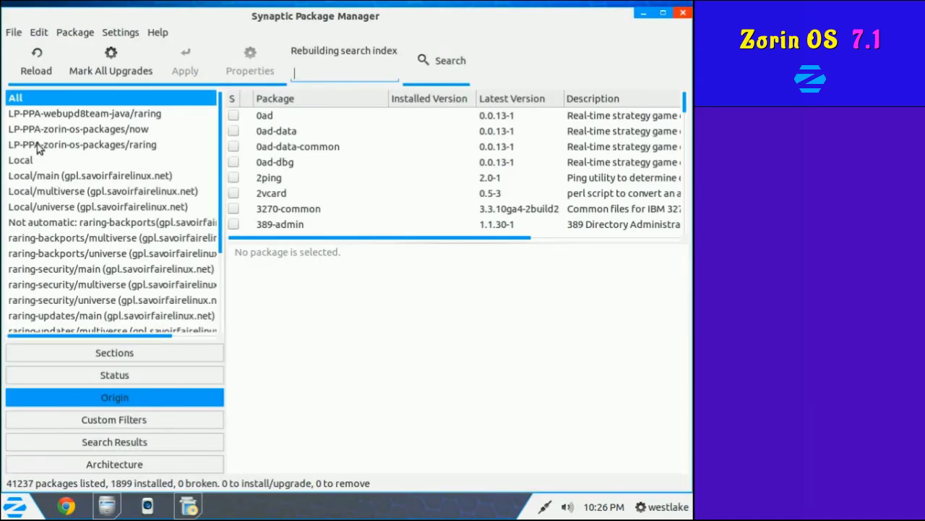
pyautogui.click(70, 34)
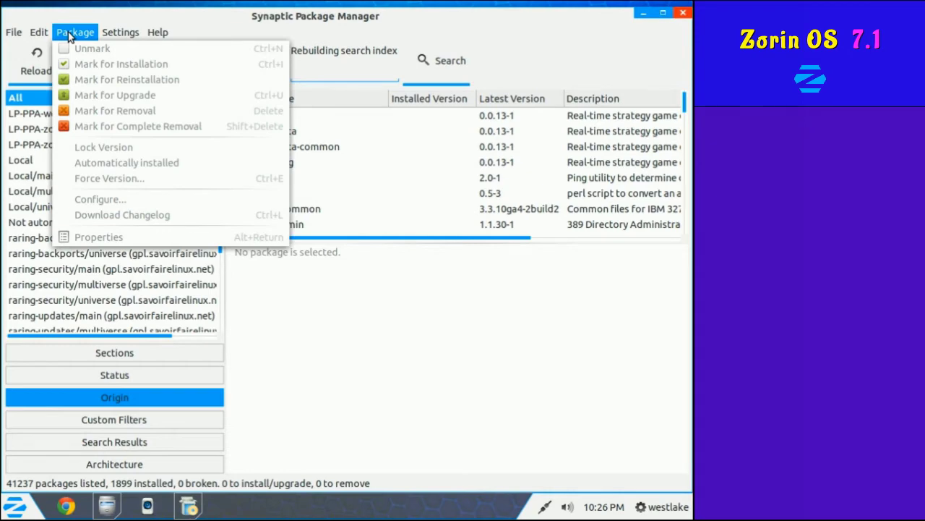
pyautogui.moveTo(117, 38)
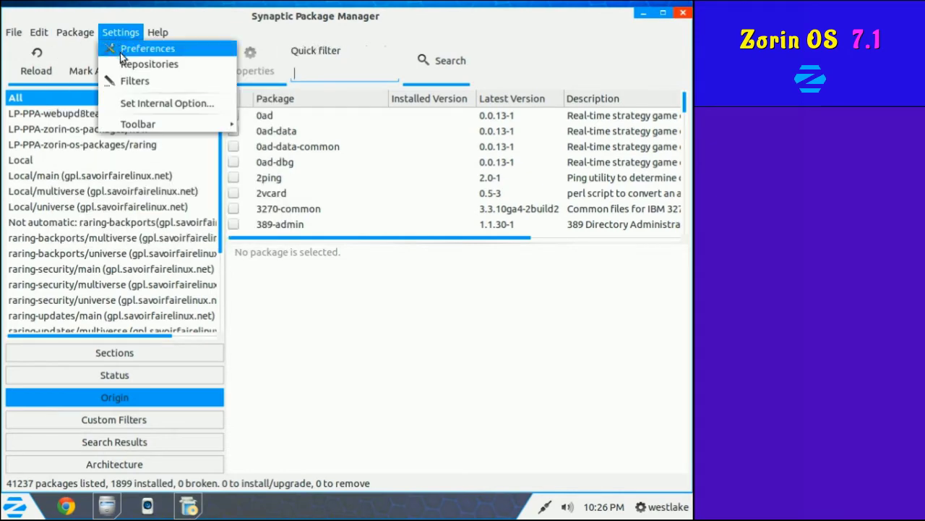
pyautogui.click(121, 57)
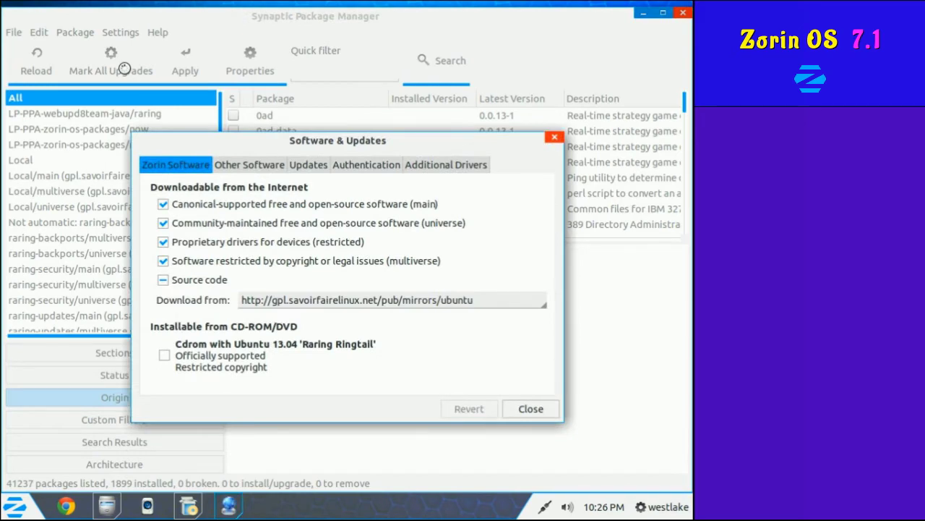
pyautogui.click(522, 412)
pyautogui.scroll(-5, 216, 259)
pyautogui.scroll(10, 215, 259)
pyautogui.click(142, 421)
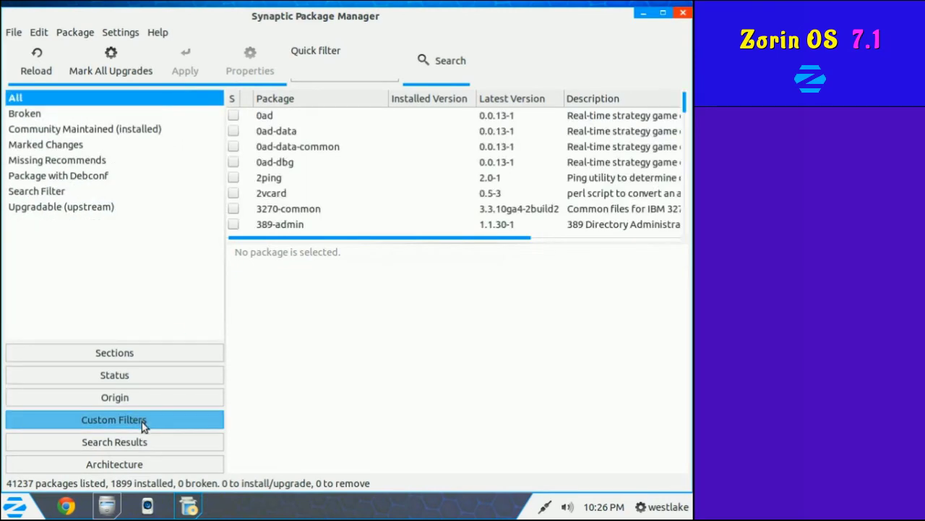
pyautogui.click(138, 353)
pyautogui.scroll(-2, 221, 119)
pyautogui.moveTo(220, 119); pyautogui.dragTo(188, 262)
pyautogui.scroll(-8, 188, 261)
pyautogui.click(94, 255)
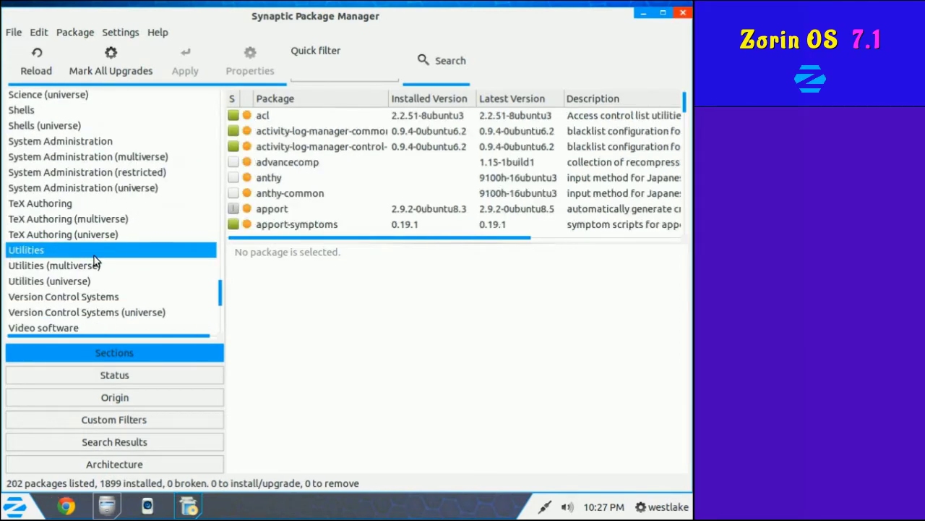
pyautogui.scroll(-2, 154, 266)
pyautogui.click(138, 261)
pyautogui.scroll(-4, 110, 186)
pyautogui.click(79, 184)
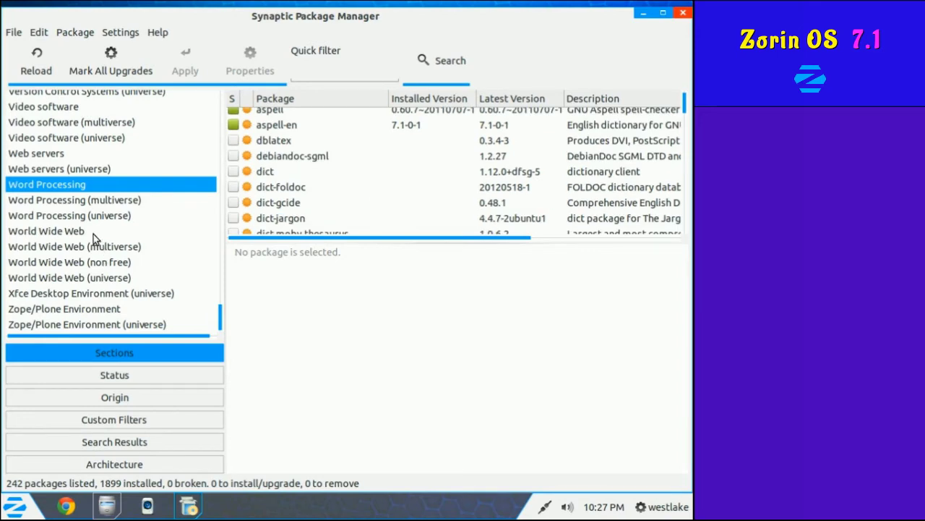
pyautogui.click(93, 235)
pyautogui.scroll(-1, 326, 201)
pyautogui.scroll(1, 326, 201)
pyautogui.scroll(1, 326, 201)
pyautogui.scroll(10, 185, 316)
pyautogui.click(79, 215)
pyautogui.scroll(3, 299, 164)
pyautogui.scroll(5, 3, 240)
pyautogui.click(4, 240)
pyautogui.scroll(8, 51, 299)
pyautogui.click(52, 300)
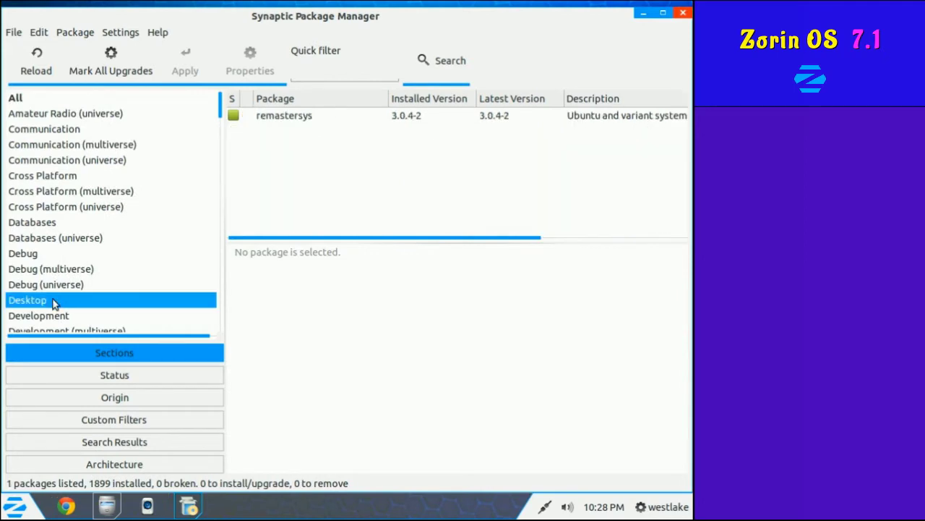
pyautogui.click(11, 32)
pyautogui.click(53, 167)
pyautogui.rightClick(259, 214)
# In System Settings > Keyboard, turn off cursor blinking in text fields.
pyautogui.click(253, 194)
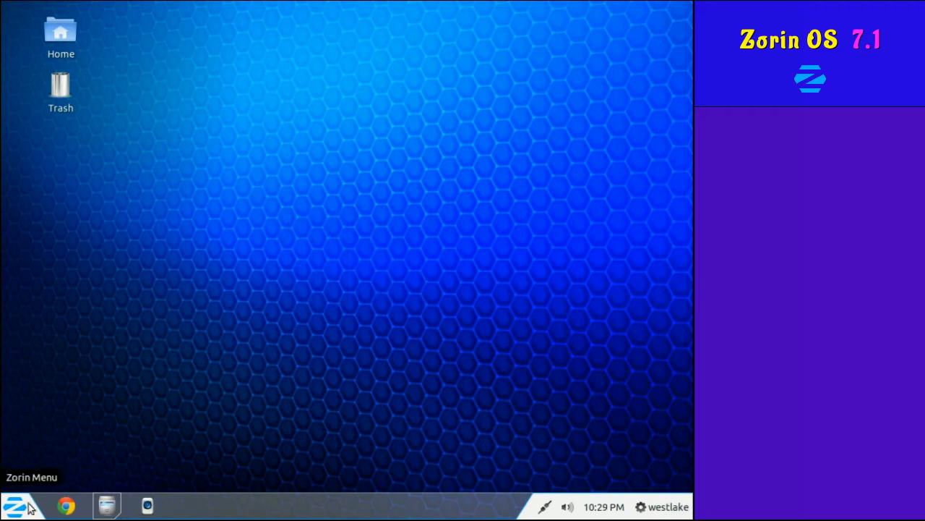
pyautogui.click(16, 506)
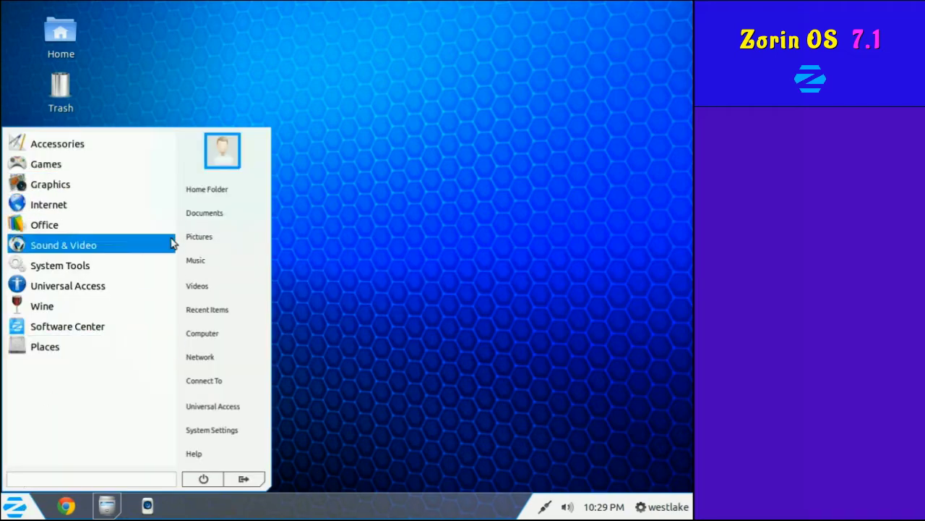
pyautogui.click(233, 429)
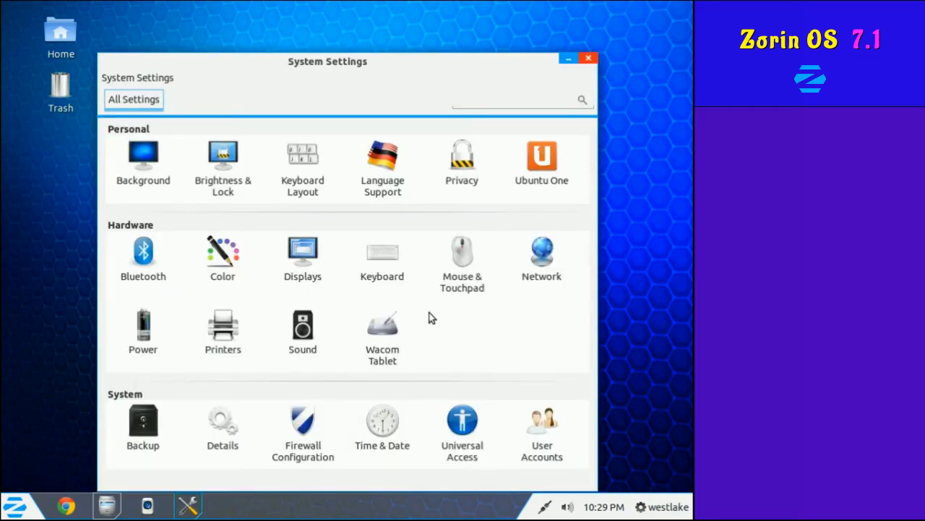
pyautogui.click(387, 260)
pyautogui.click(387, 260)
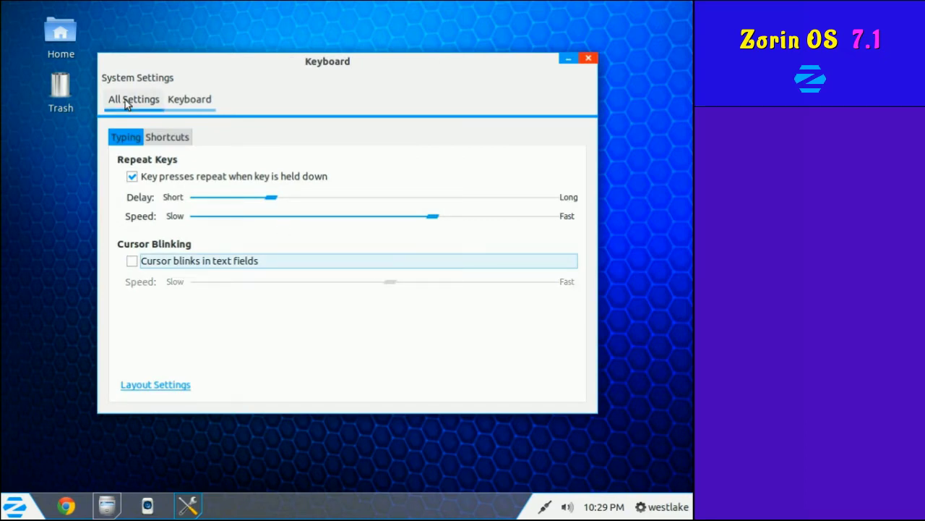
pyautogui.click(125, 100)
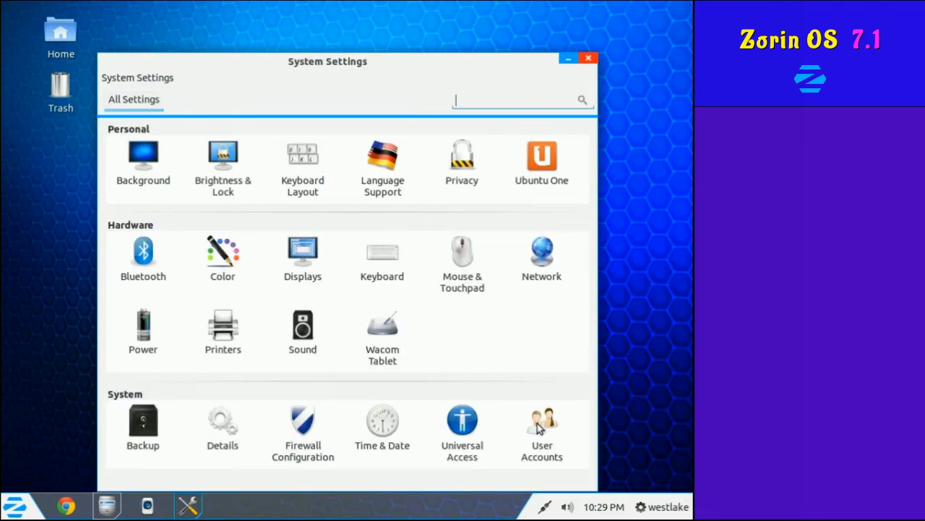
# View User Accounts, cancel the password-change dialog, and quit System Settings.
pyautogui.click(537, 426)
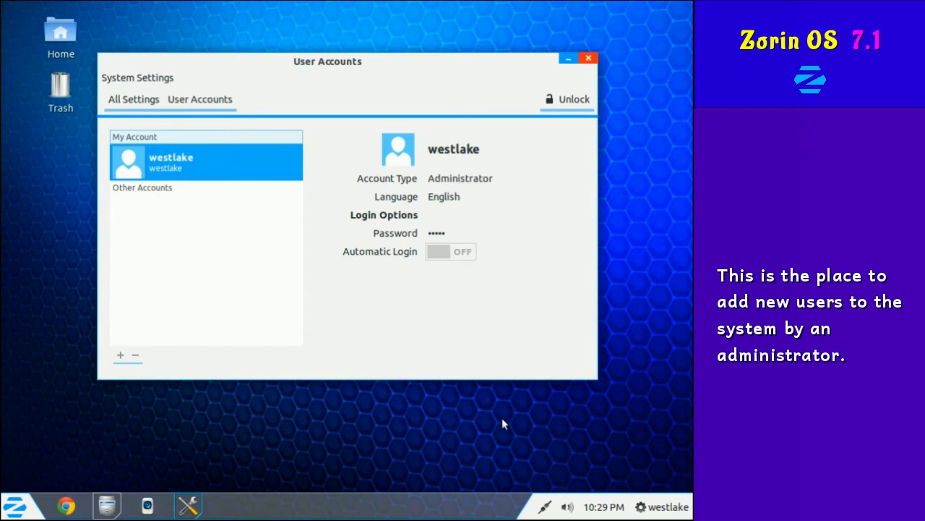
pyautogui.click(434, 231)
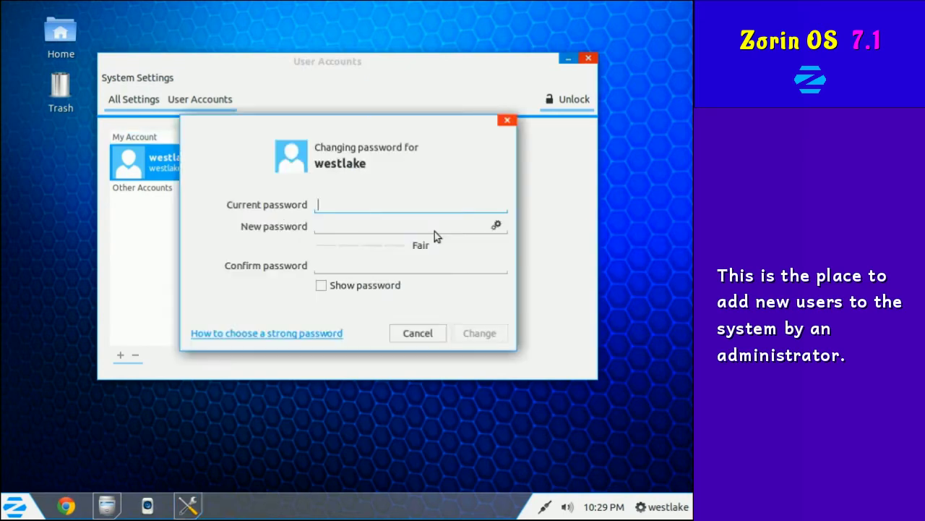
pyautogui.click(417, 334)
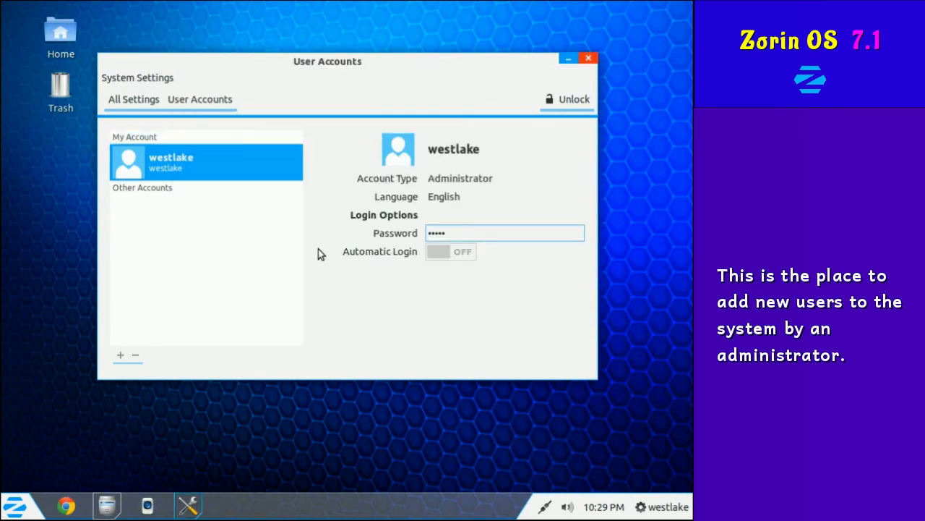
pyautogui.click(159, 79)
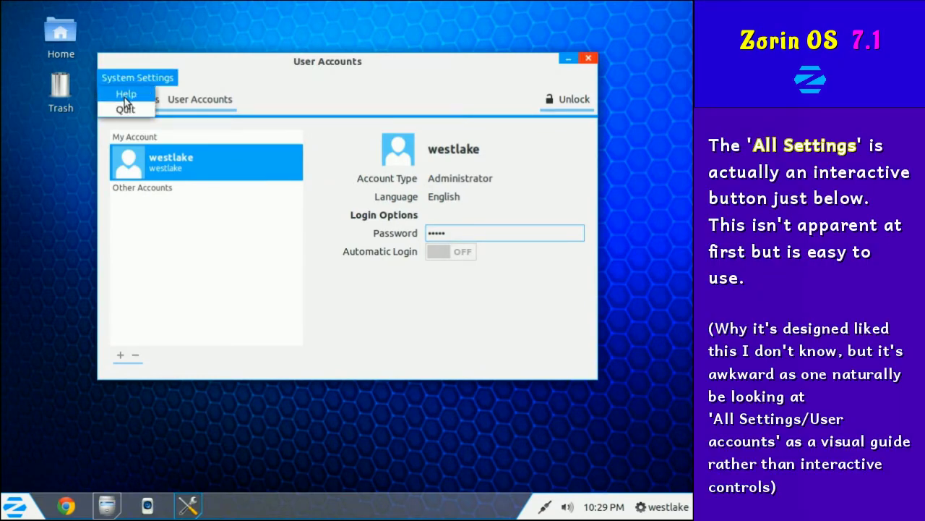
pyautogui.click(126, 105)
pyautogui.click(15, 506)
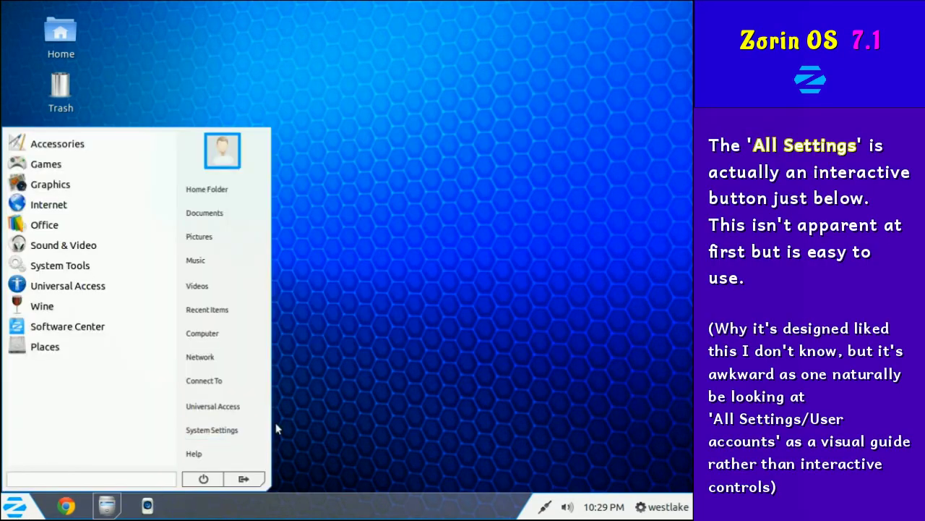
# Reopen System Settings and glance at Details and User Accounts, returning to the overview each time.
pyautogui.click(243, 432)
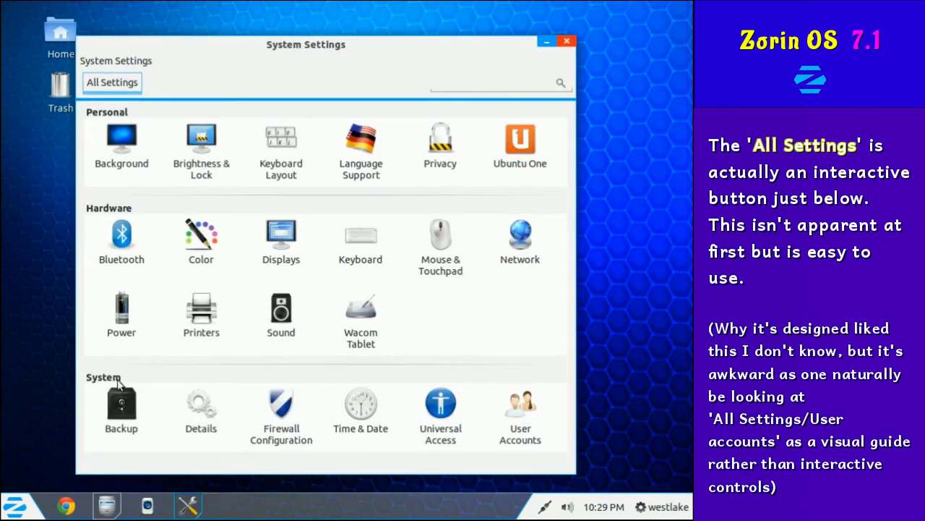
pyautogui.click(209, 407)
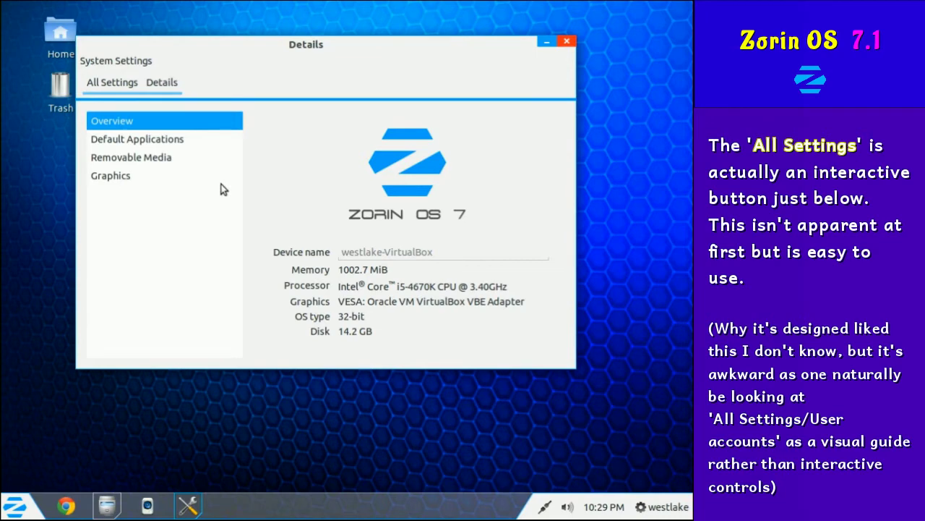
pyautogui.click(110, 83)
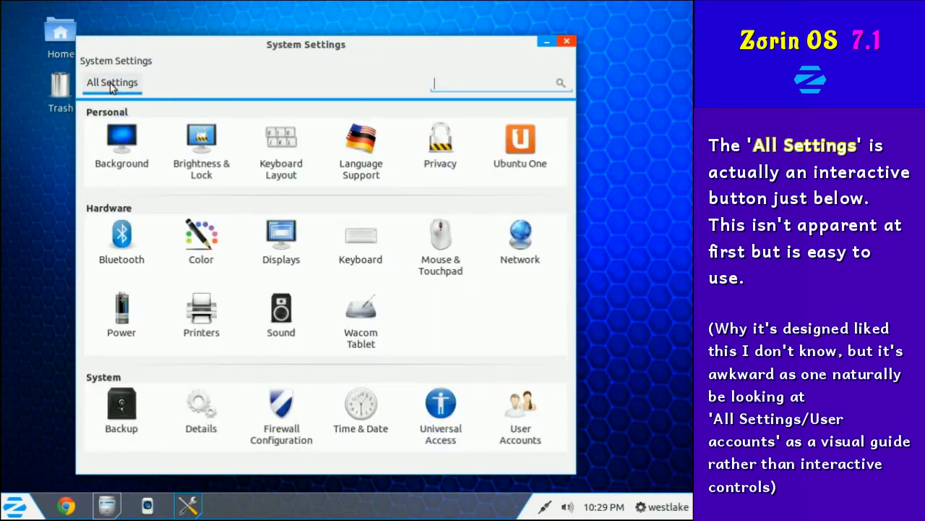
pyautogui.click(525, 423)
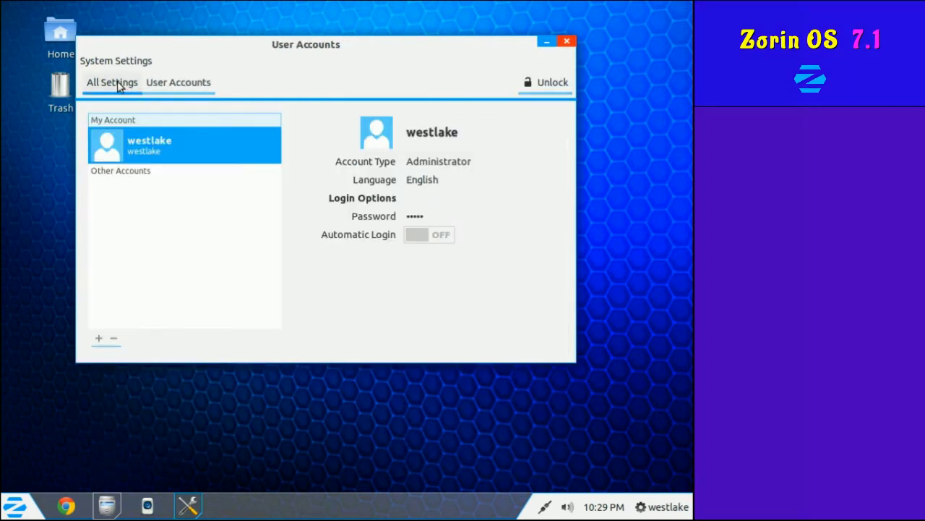
pyautogui.click(122, 84)
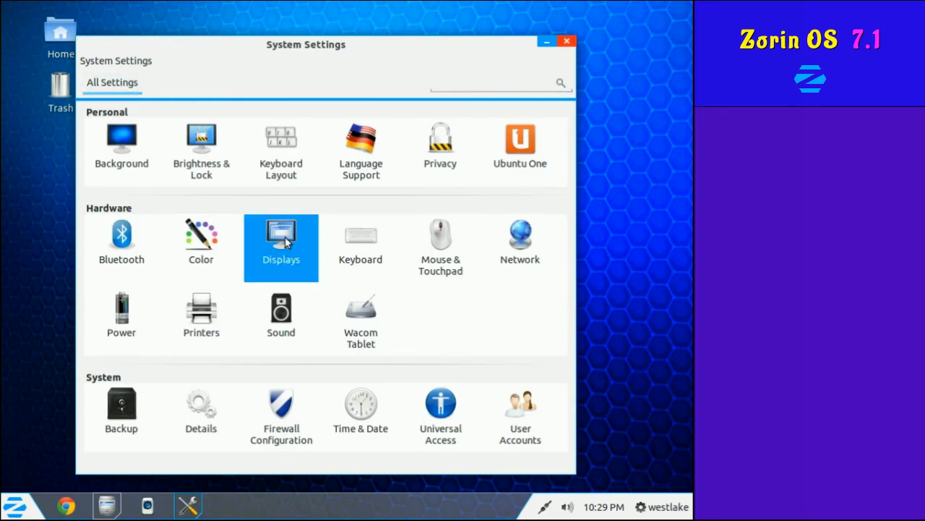
# Check the Displays resolution, keep 1024 x 768, and return to All Settings.
pyautogui.click(284, 238)
pyautogui.click(310, 308)
pyautogui.click(310, 307)
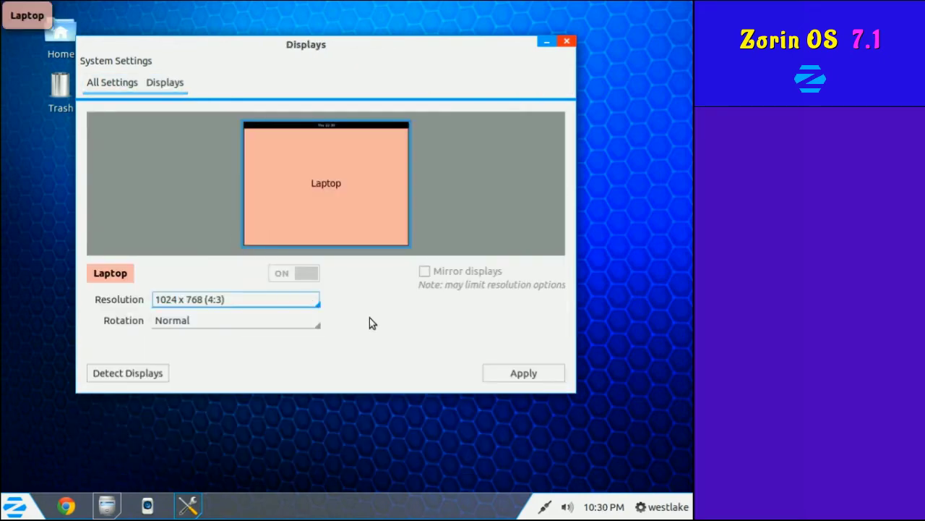
pyautogui.click(120, 84)
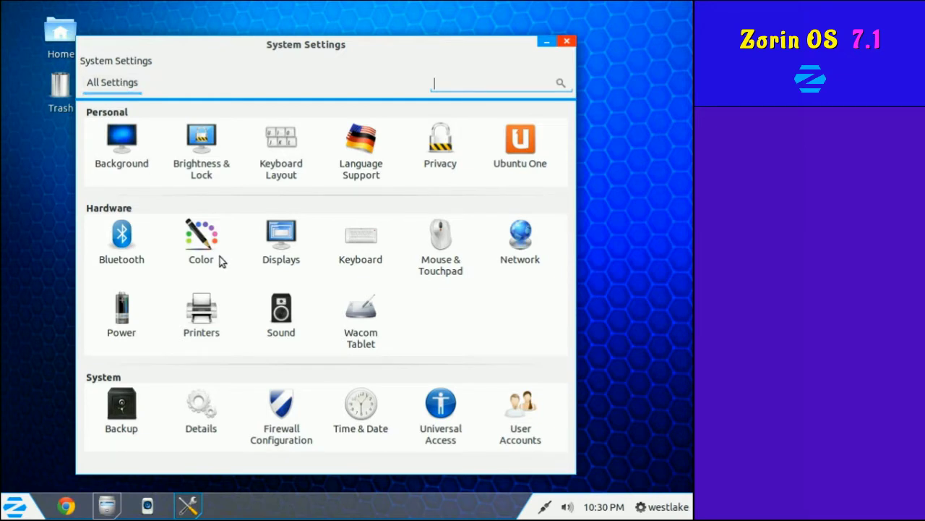
# Open User Accounts, cancel a password change, and unlock the settings with the administrator password.
pyautogui.click(525, 438)
pyautogui.click(446, 230)
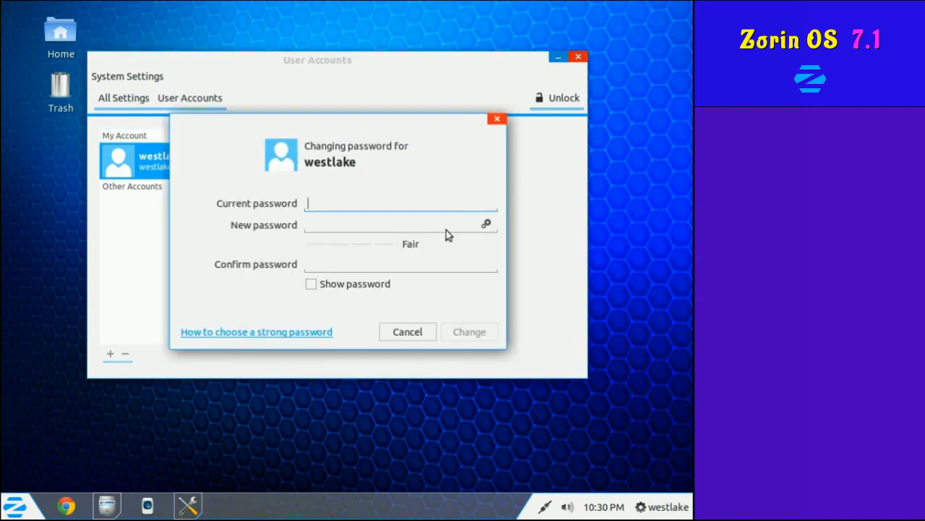
pyautogui.click(405, 340)
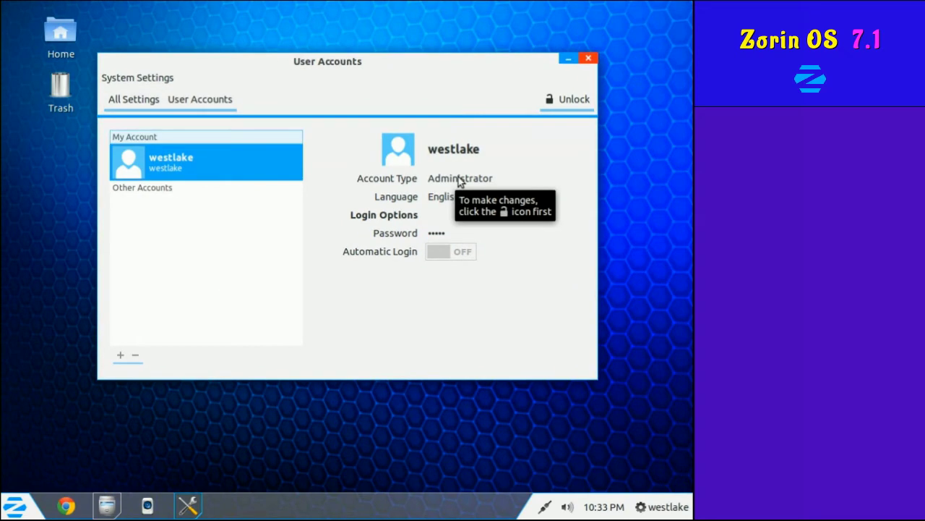
pyautogui.click(566, 102)
pyautogui.write('••••••••')
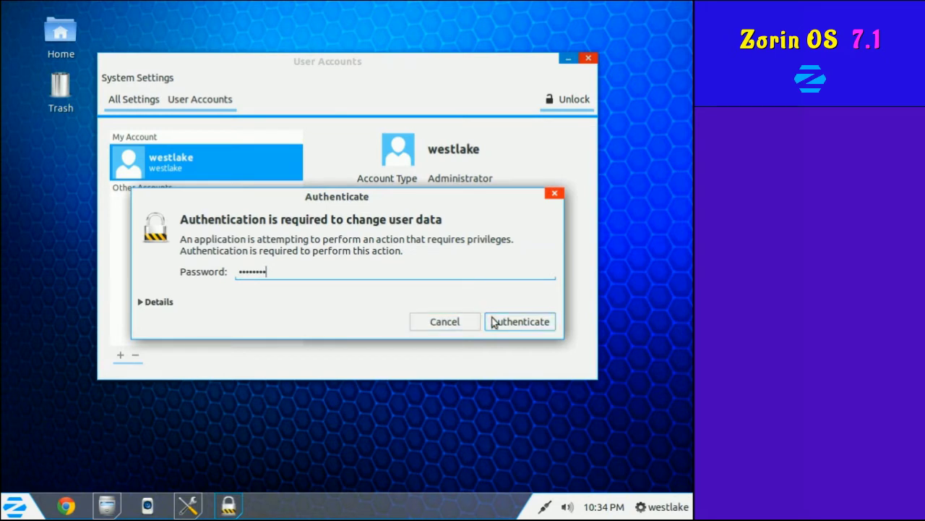
pyautogui.click(491, 321)
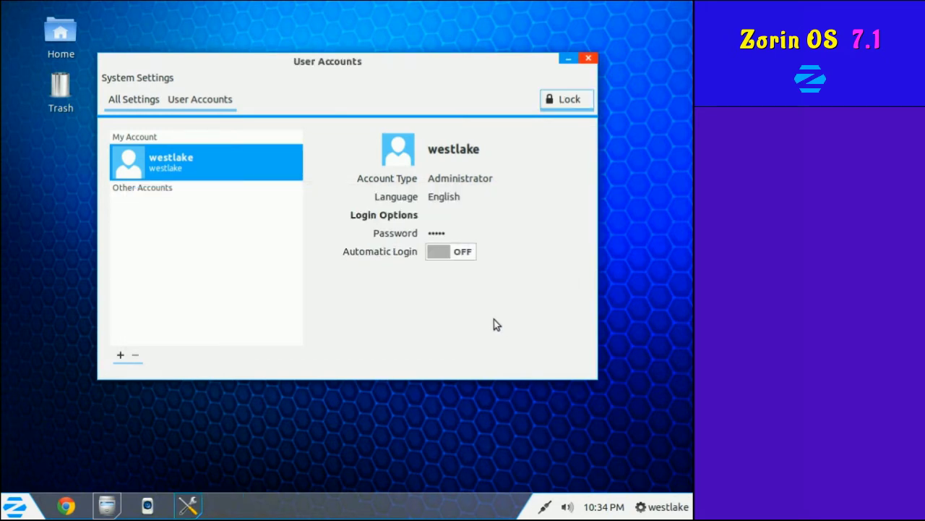
# Add a new Standard user account named 'wl2'.
pyautogui.click(120, 356)
pyautogui.write('wl2')
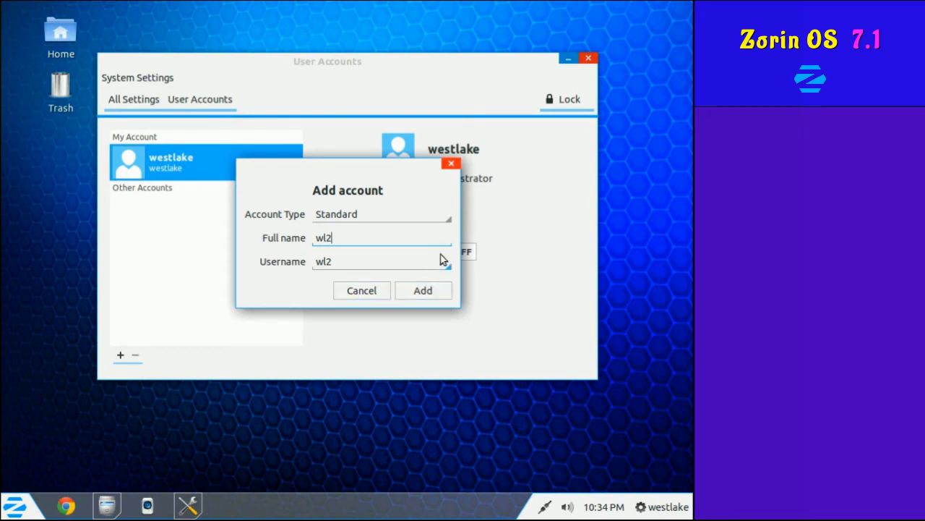
pyautogui.click(447, 219)
pyautogui.click(447, 222)
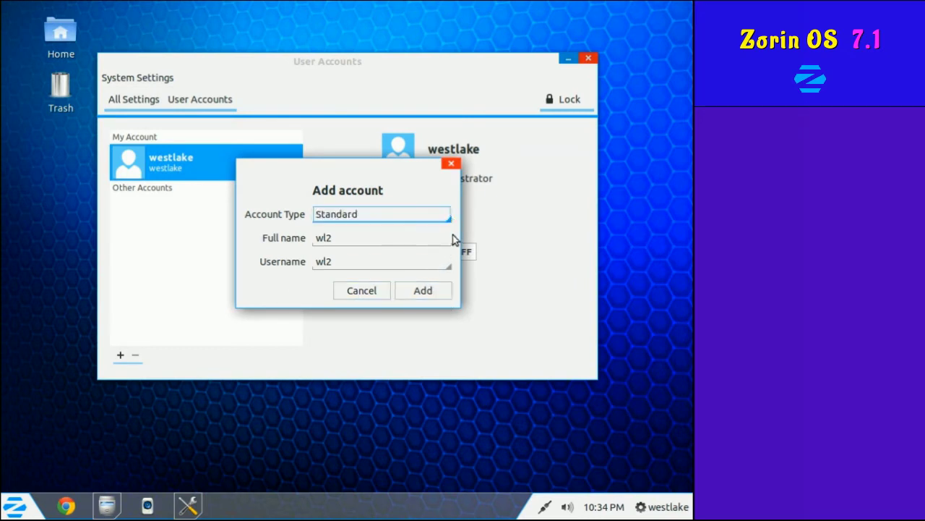
pyautogui.click(434, 295)
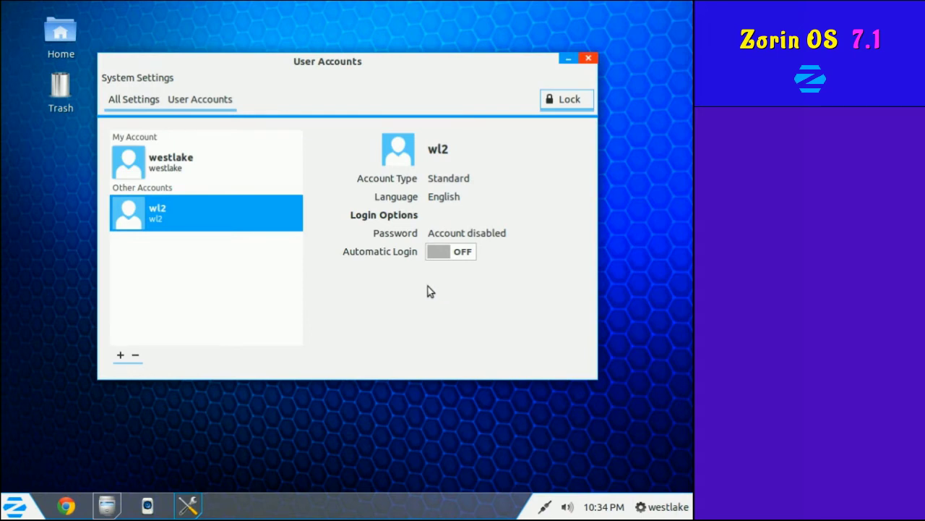
# Set and confirm a password for the new account, relock the settings, and close the window.
pyautogui.click(440, 234)
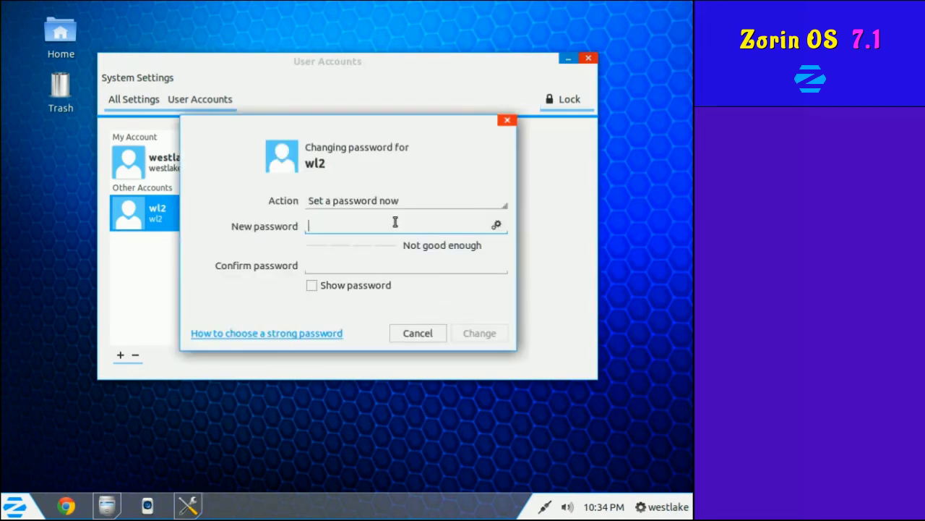
pyautogui.write('••••••••••••••••')
pyautogui.press('Tab')
pyautogui.write('••••••••••••••••')
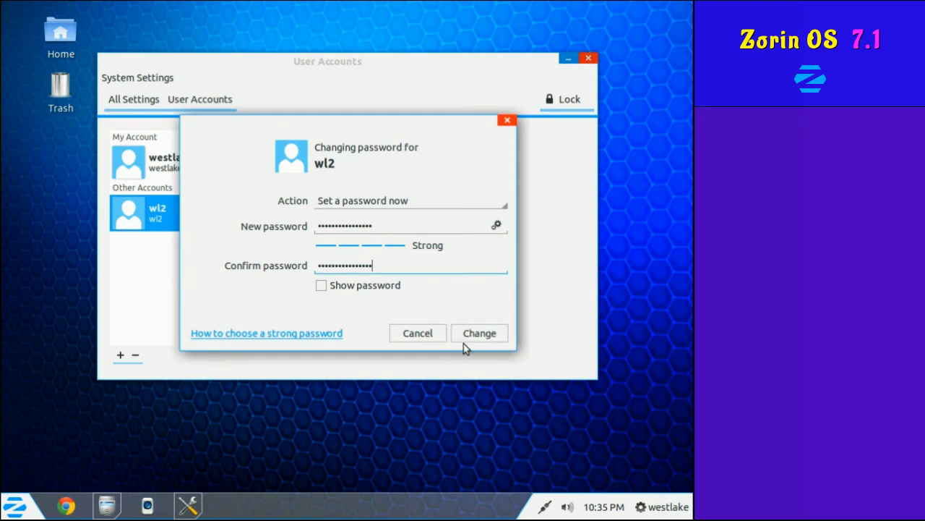
pyautogui.press('Tab')
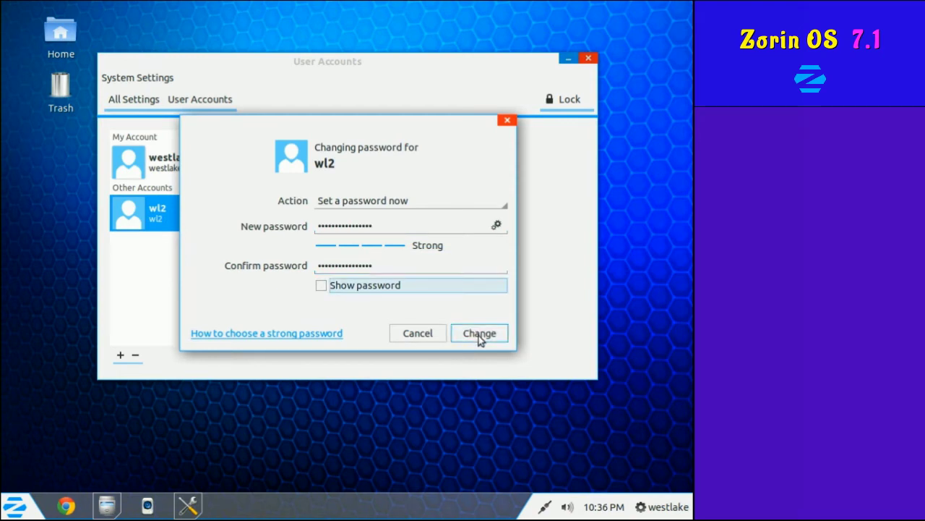
pyautogui.click(479, 334)
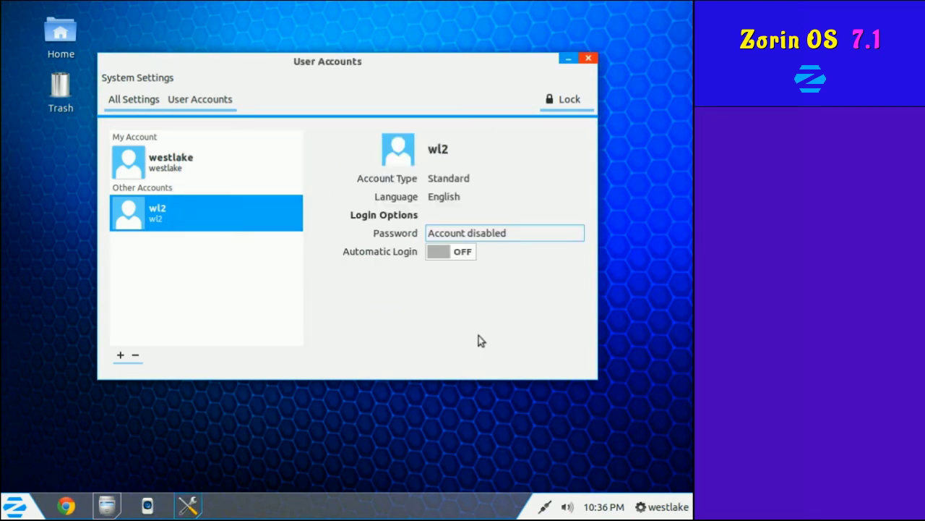
pyautogui.moveTo(328, 64); pyautogui.dragTo(325, 80)
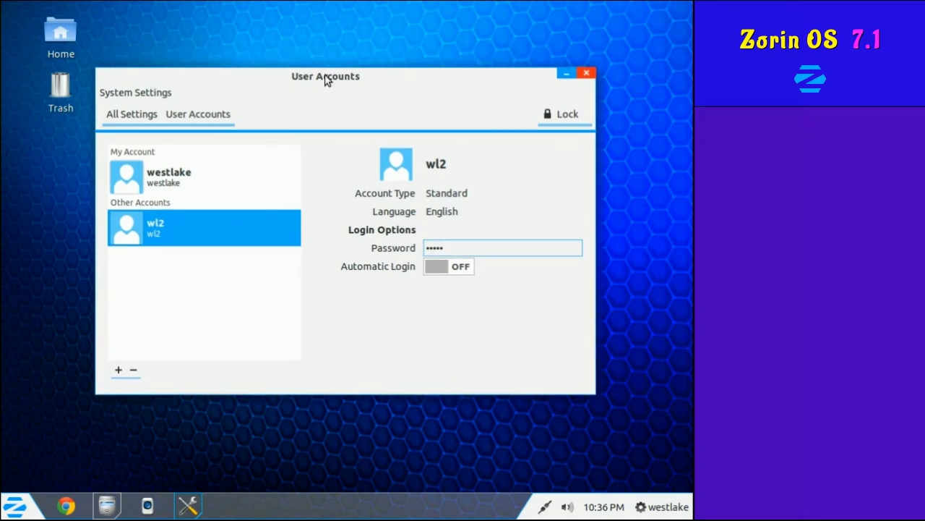
pyautogui.click(548, 117)
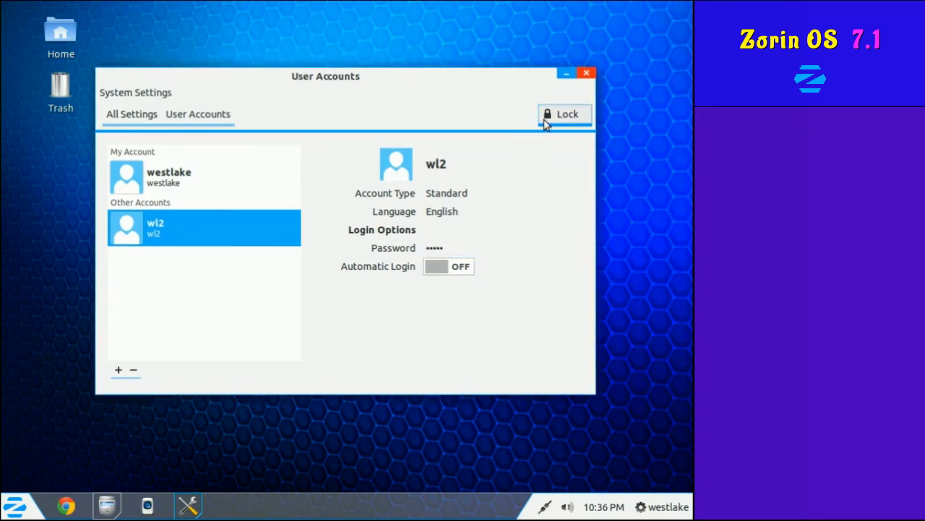
pyautogui.click(587, 74)
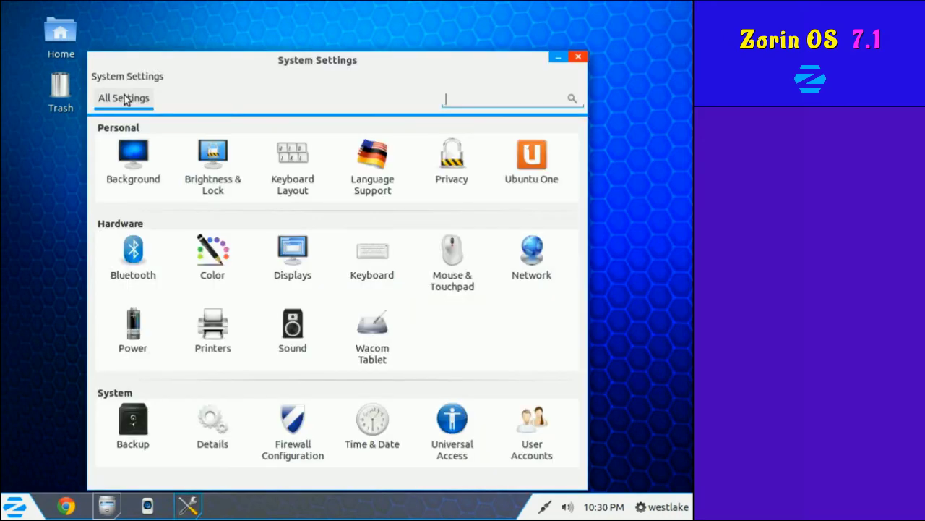
pyautogui.click(464, 157)
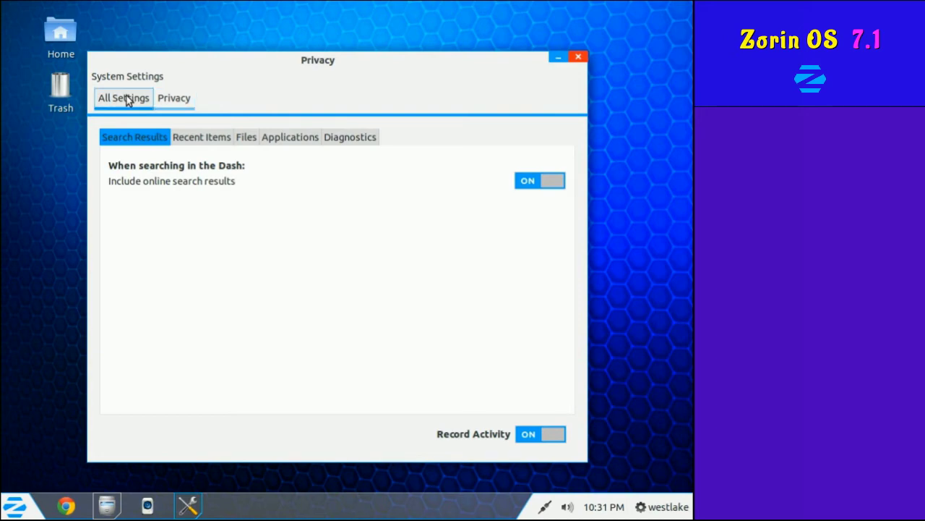
pyautogui.click(127, 100)
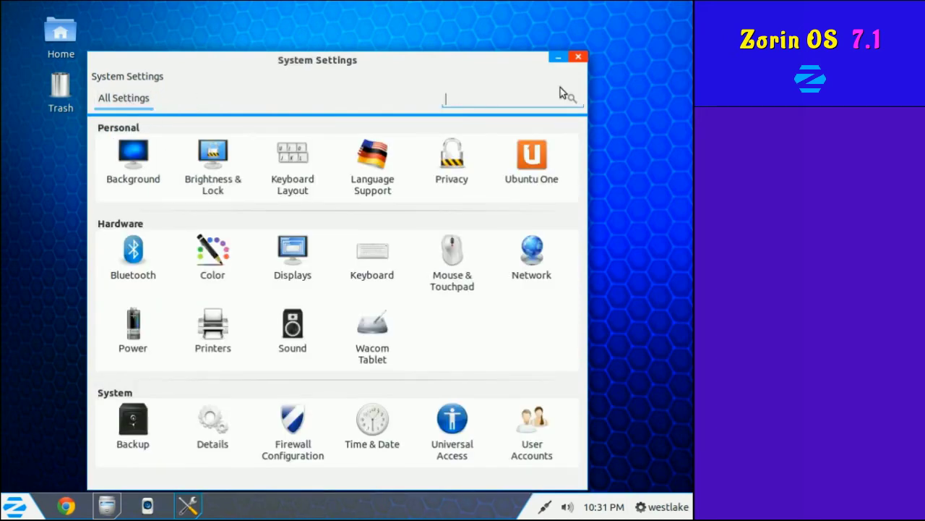
# Close System Settings and launch Passwords and Keys from System Tools > Preferences.
pyautogui.click(578, 56)
pyautogui.click(18, 507)
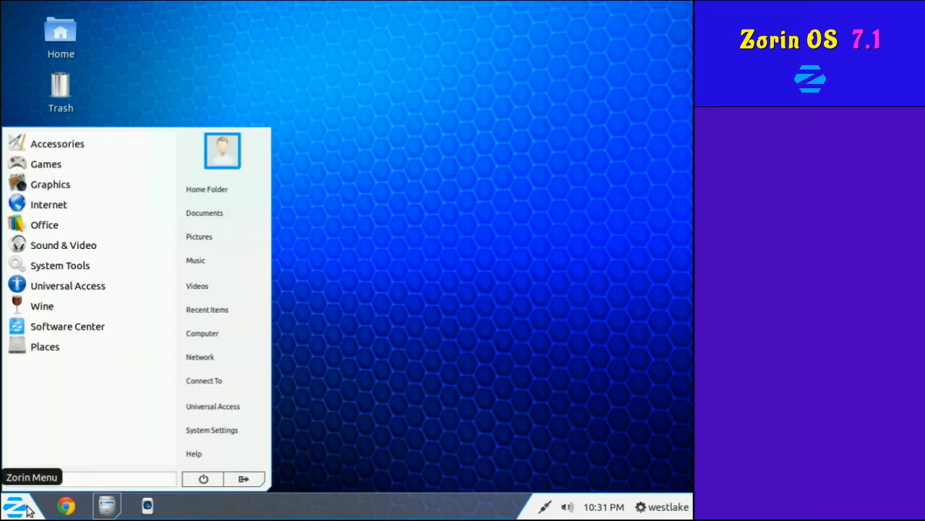
pyautogui.click(60, 265)
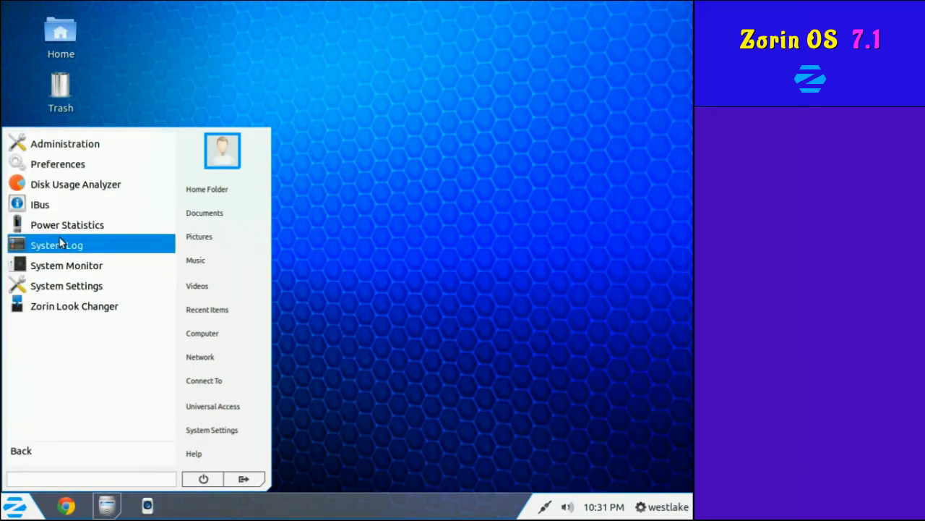
pyautogui.click(49, 159)
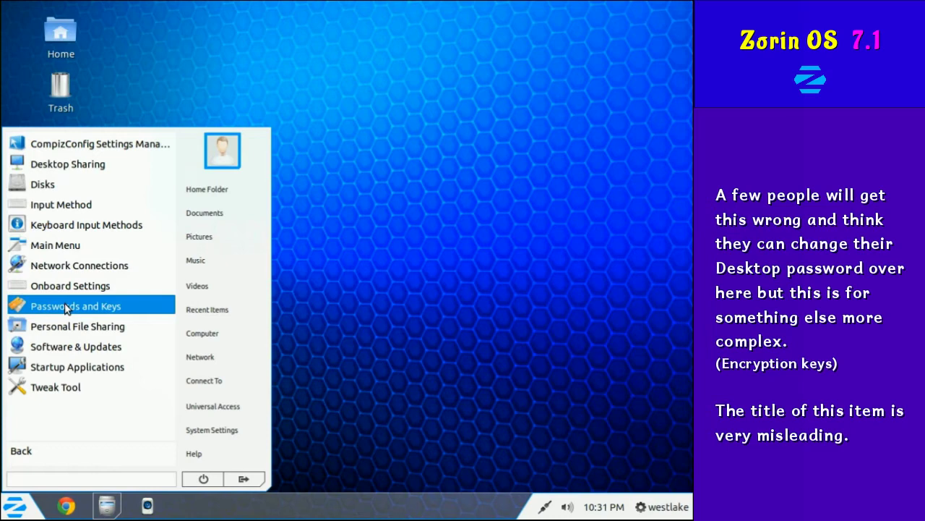
pyautogui.click(65, 307)
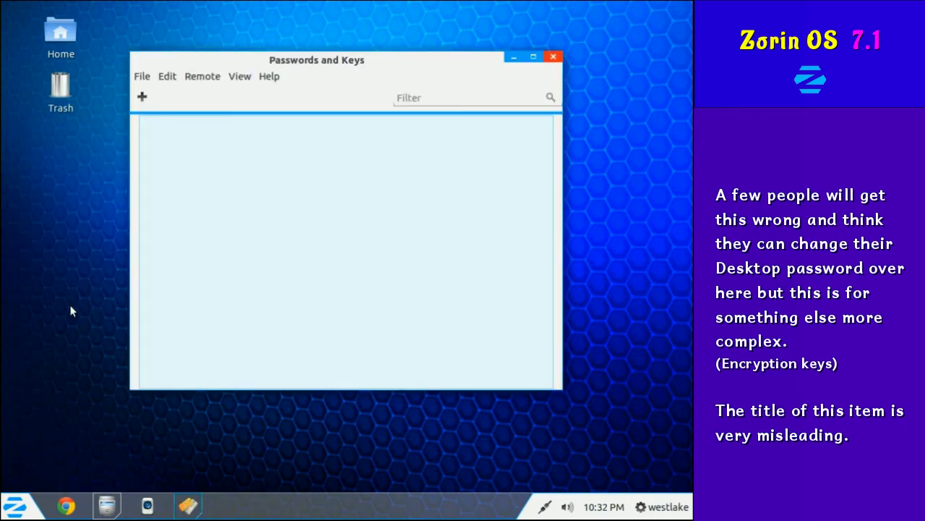
# Peek at Passwords and Keys preferences, then quit Passwords and Keys.
pyautogui.click(167, 76)
pyautogui.click(174, 144)
pyautogui.click(506, 334)
pyautogui.click(142, 76)
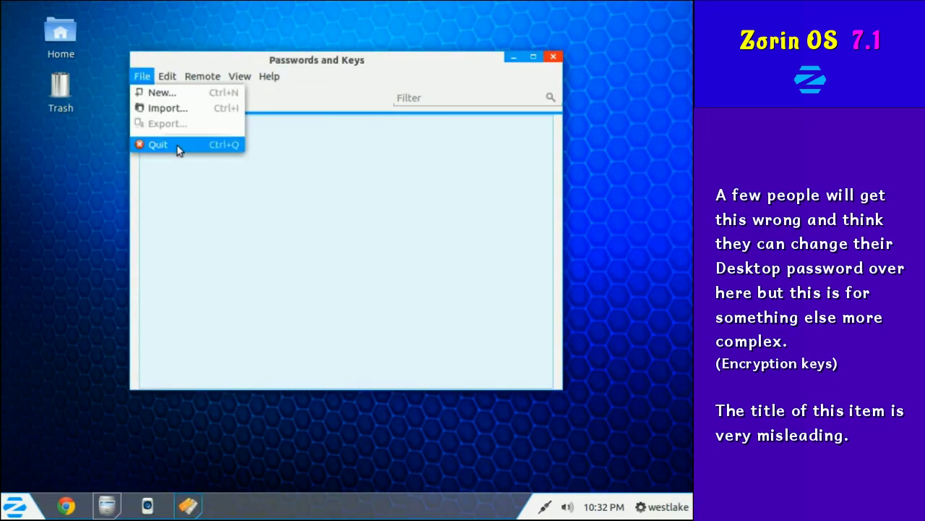
pyautogui.click(177, 146)
# Launch the Calculator, centre it on screen, enter 96 ×, then close it.
pyautogui.click(16, 506)
pyautogui.click(44, 142)
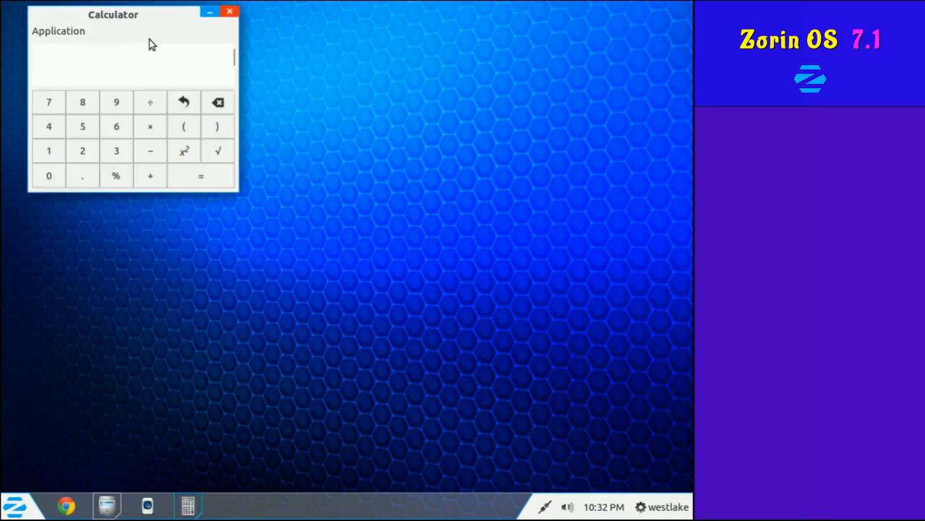
pyautogui.moveTo(133, 22); pyautogui.dragTo(422, 233)
pyautogui.click(404, 308)
pyautogui.click(403, 331)
pyautogui.click(436, 331)
pyautogui.click(516, 217)
# Launch LibreOffice Writer from Office, look at the Format menu, and exit LibreOffice.
pyautogui.click(16, 506)
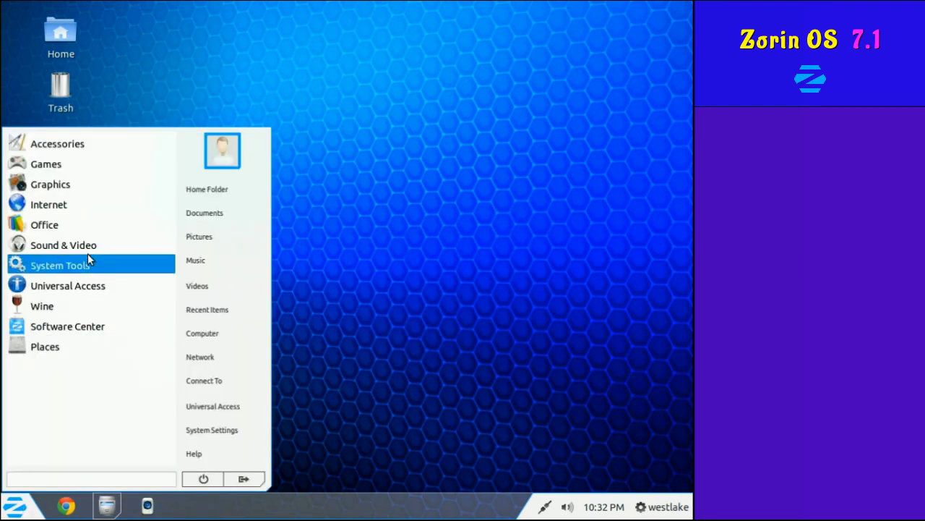
pyautogui.click(86, 228)
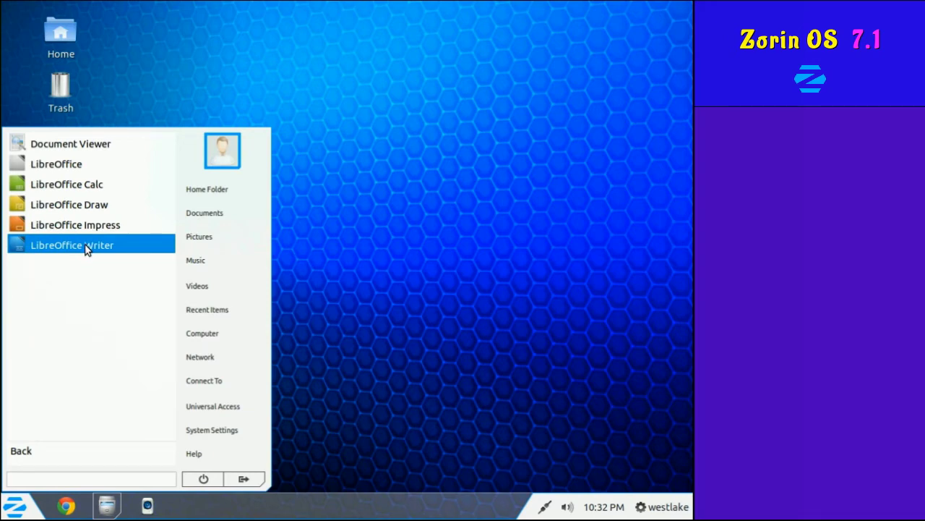
pyautogui.click(85, 246)
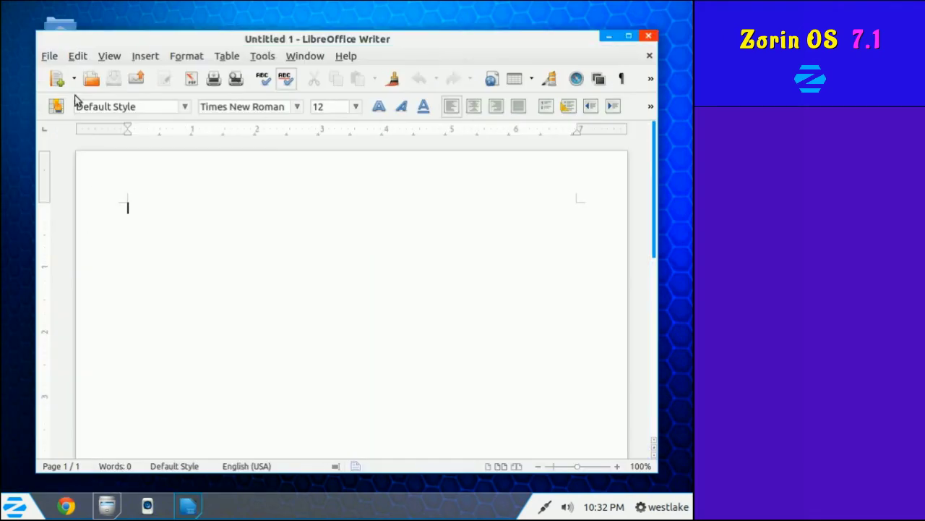
pyautogui.click(187, 55)
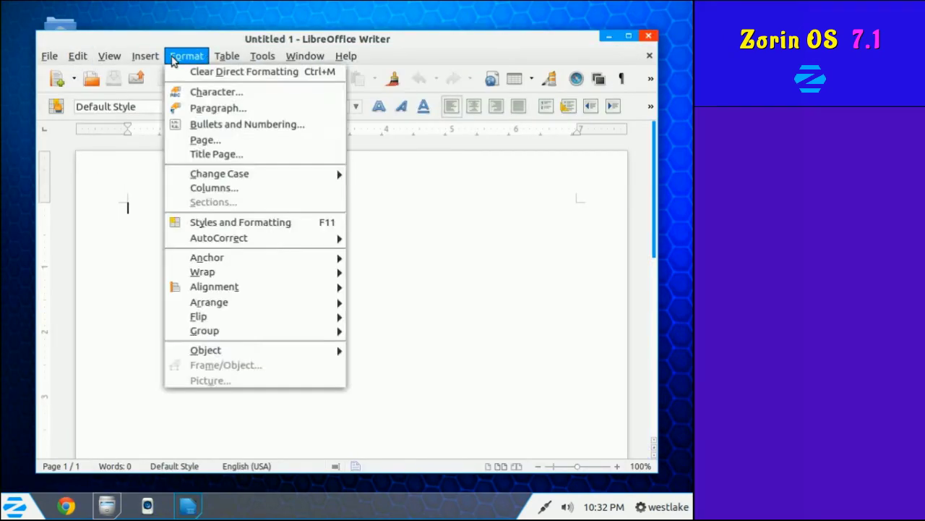
pyautogui.click(109, 423)
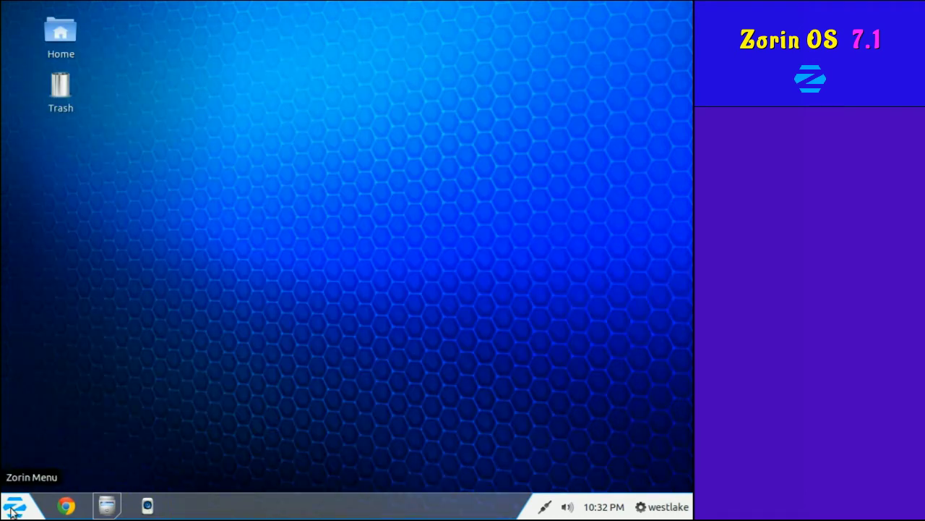
pyautogui.click(11, 510)
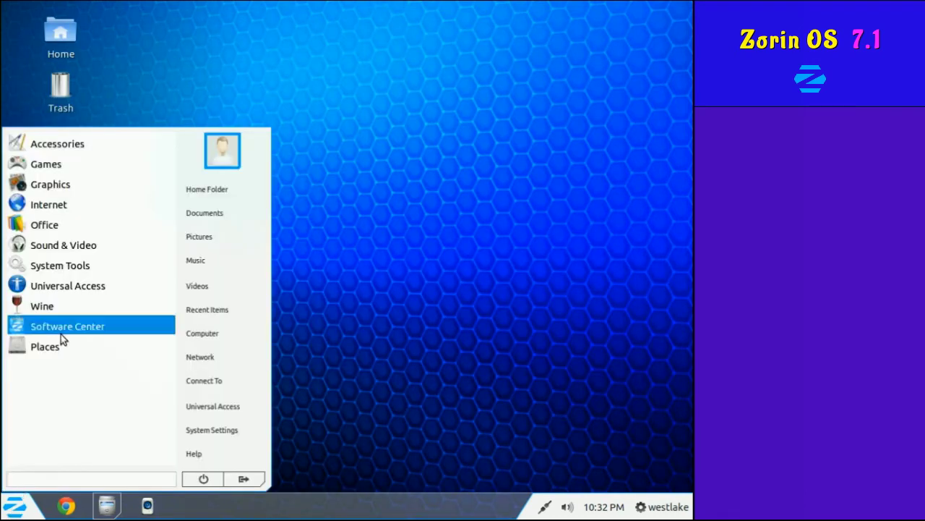
# Launch Zorin Web Browser Manager from Internet, authenticate as admin, review browsers, and close it.
pyautogui.click(82, 197)
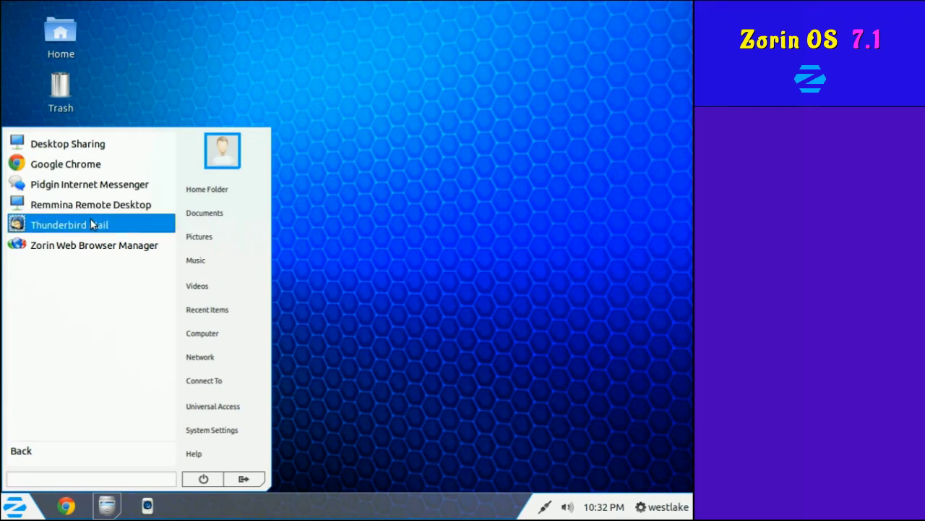
pyautogui.click(98, 248)
pyautogui.write('*******')
pyautogui.press('Return')
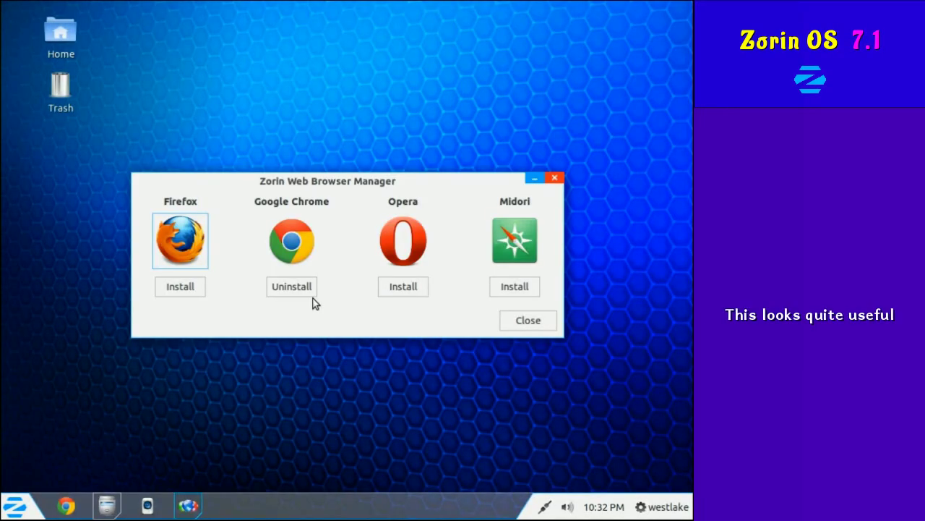
pyautogui.click(543, 323)
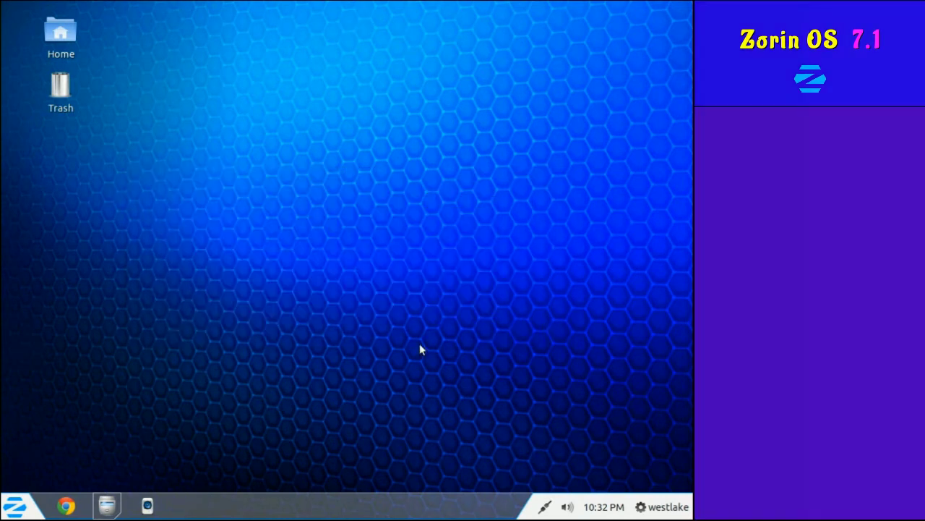
# Browse the Graphics and Games app lists, launching and quitting AisleRiot Solitaire.
pyautogui.click(16, 506)
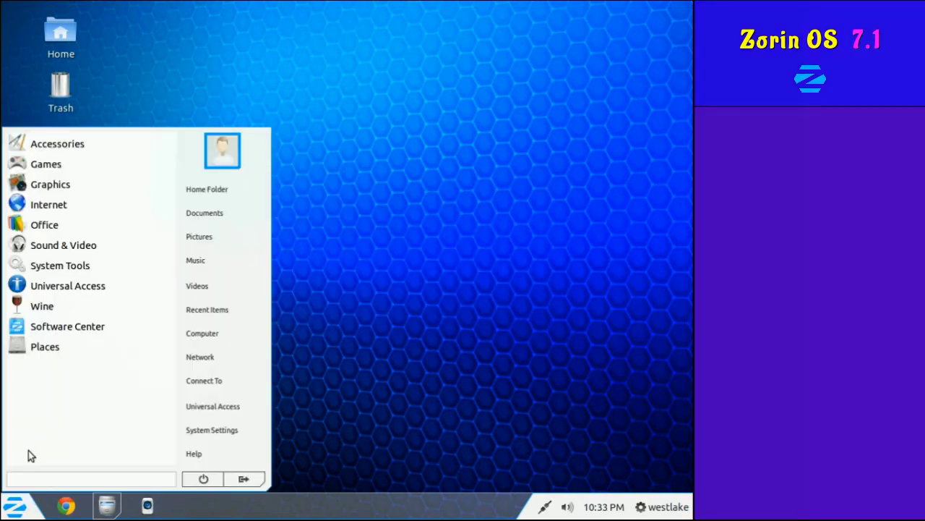
pyautogui.click(51, 186)
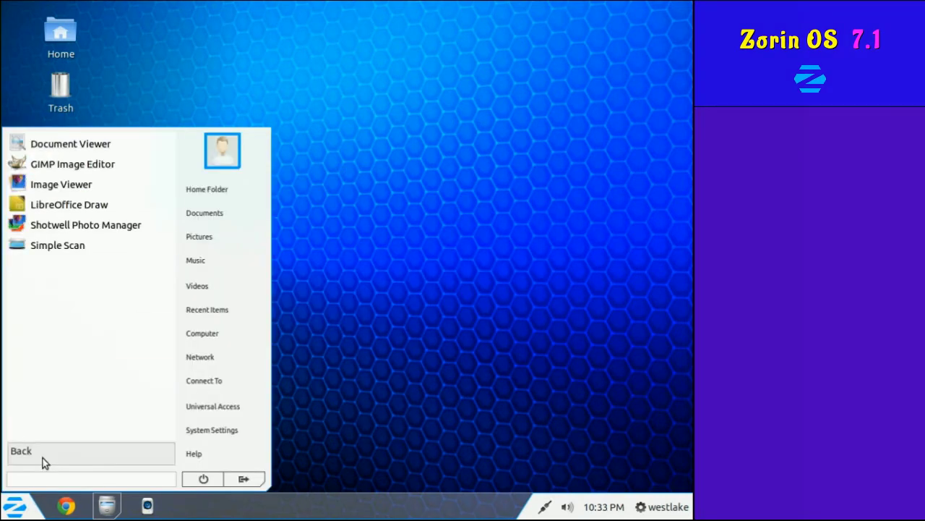
pyautogui.click(43, 459)
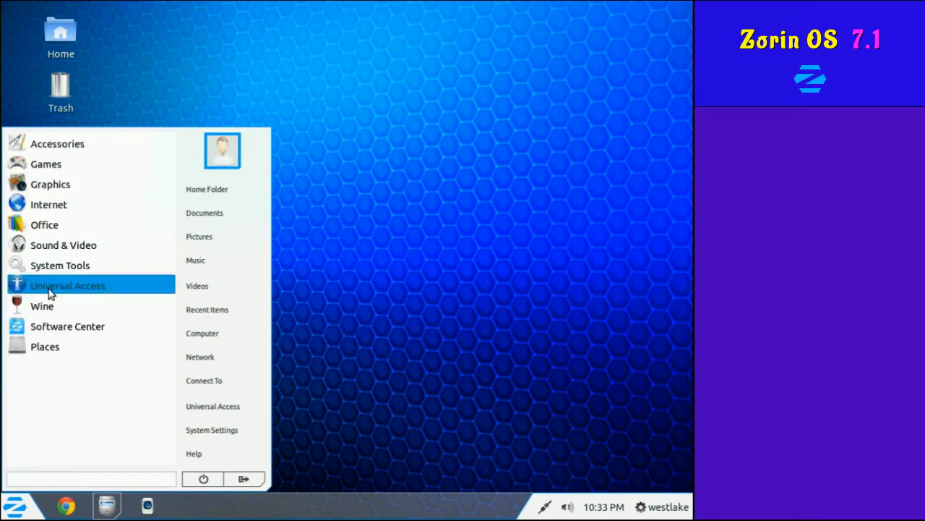
pyautogui.click(49, 167)
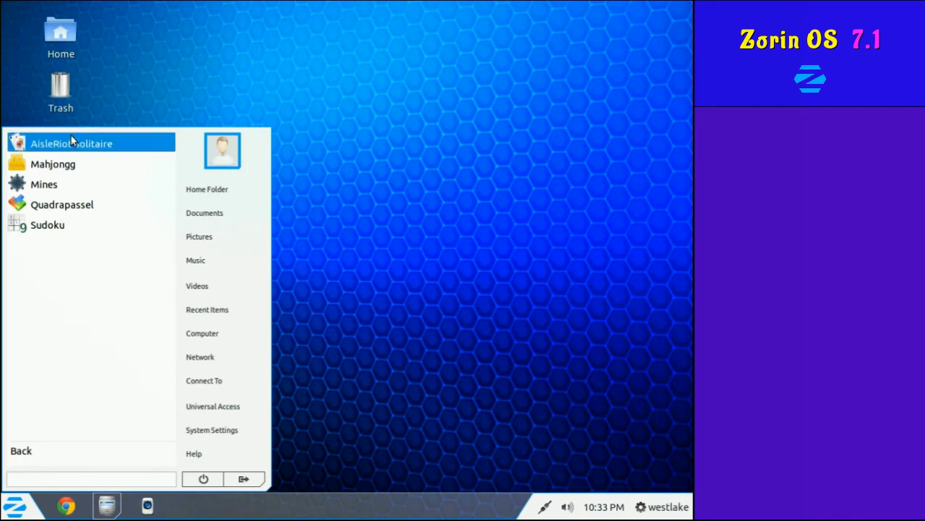
pyautogui.click(72, 144)
pyautogui.hotkey('ctrl', 'q')
# Browse the Sound & Video apps, listing Brasero, OpenShot and Rhythmbox.
pyautogui.click(14, 506)
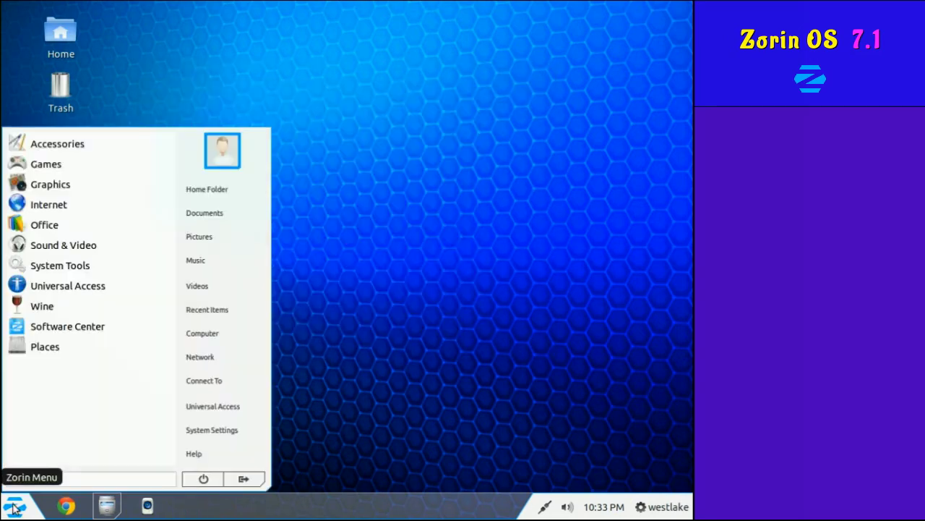
pyautogui.click(59, 245)
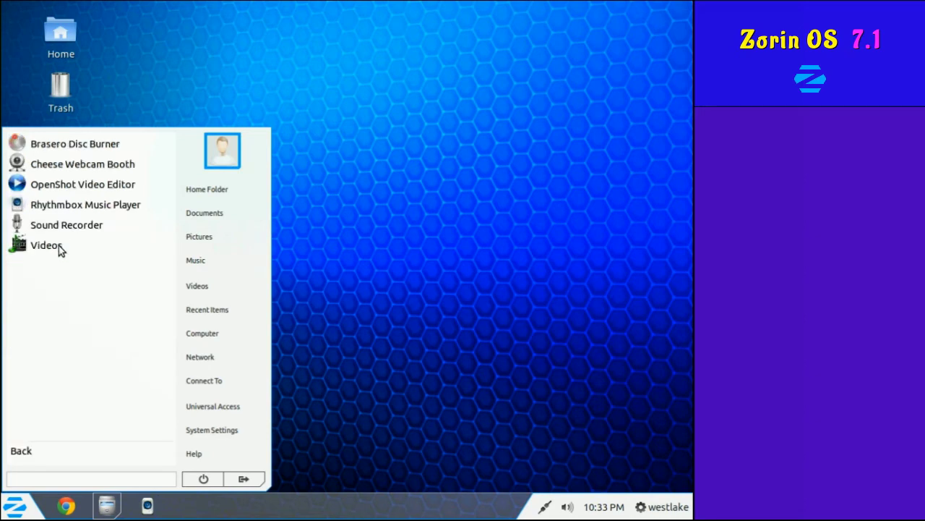
pyautogui.click(31, 454)
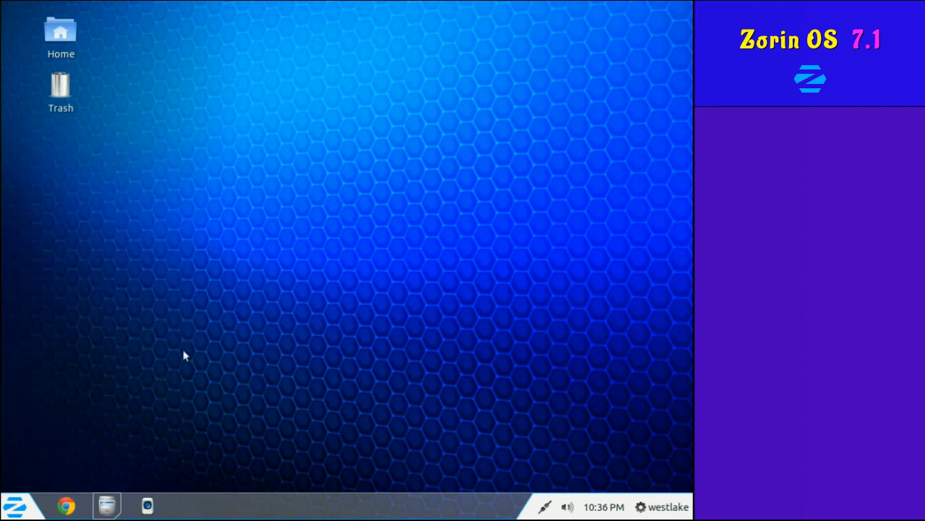
pyautogui.click(16, 506)
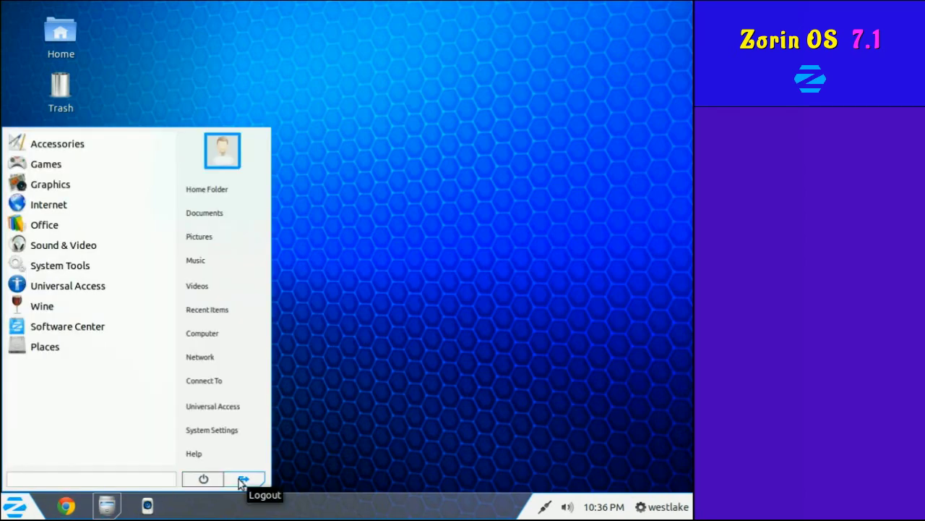
# Log out and sign back in as the second user with its password.
pyautogui.click(240, 480)
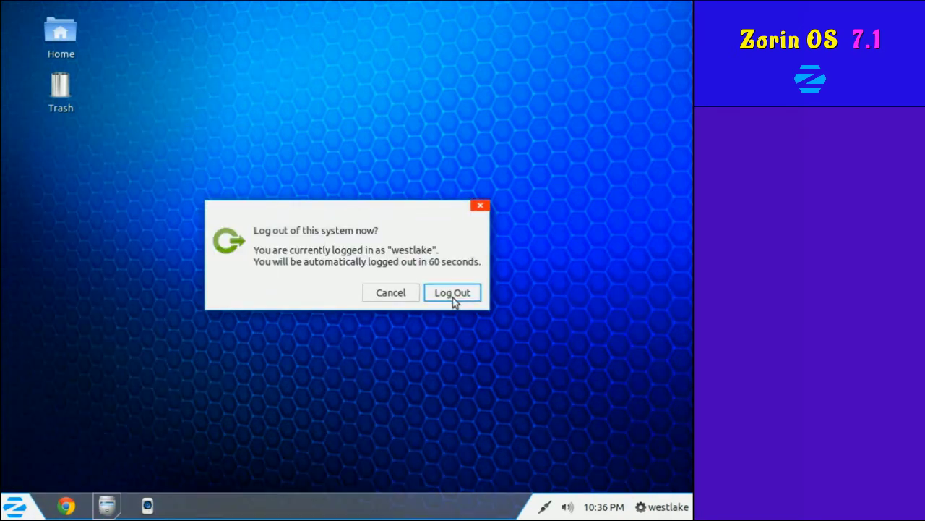
pyautogui.click(449, 293)
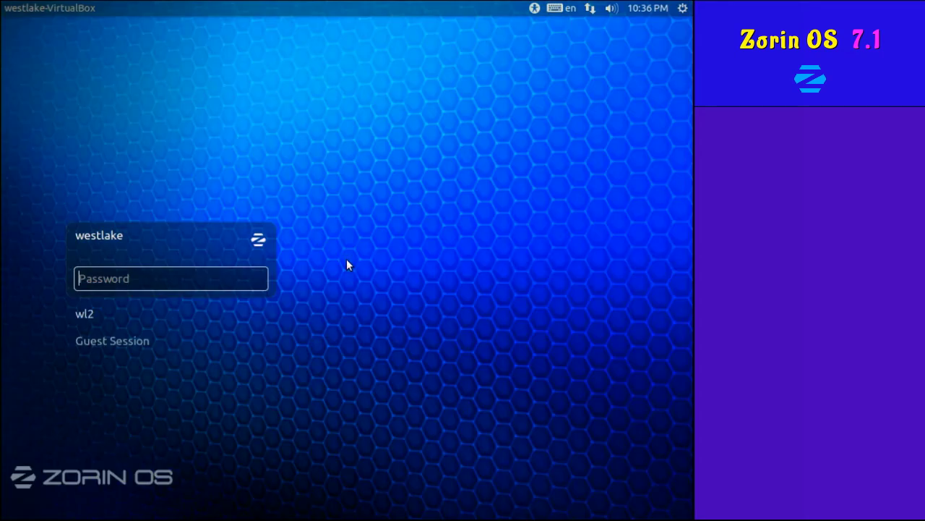
pyautogui.click(90, 316)
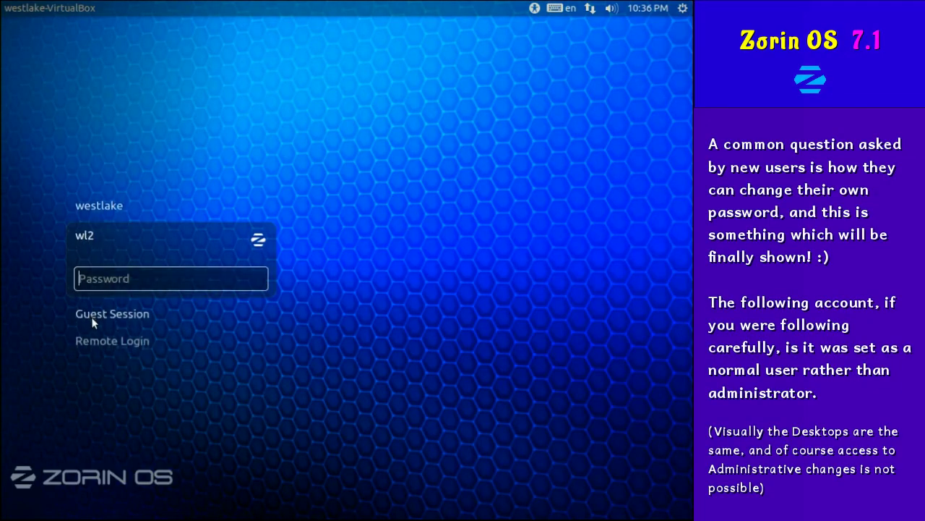
pyautogui.write('•••••••••••••••')
pyautogui.press('Return')
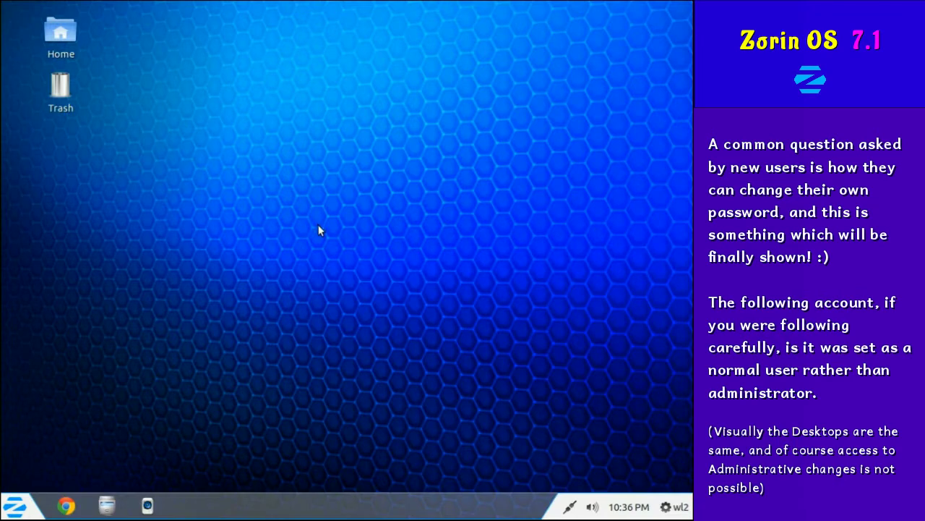
# Bring up and dismiss the new session's desktop context menu.
pyautogui.rightClick(318, 225)
pyautogui.click(276, 237)
pyautogui.click(16, 506)
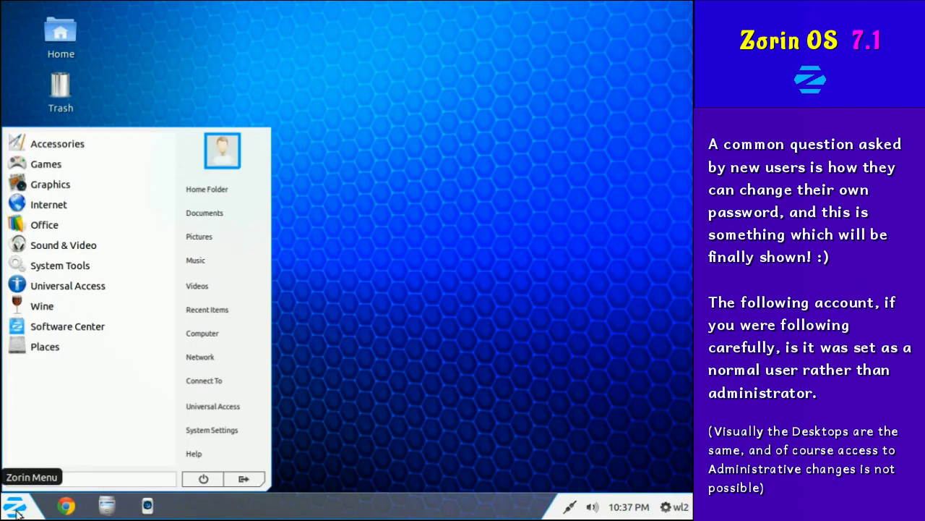
# Open User Accounts in System Settings from System Tools.
pyautogui.click(60, 265)
pyautogui.click(68, 285)
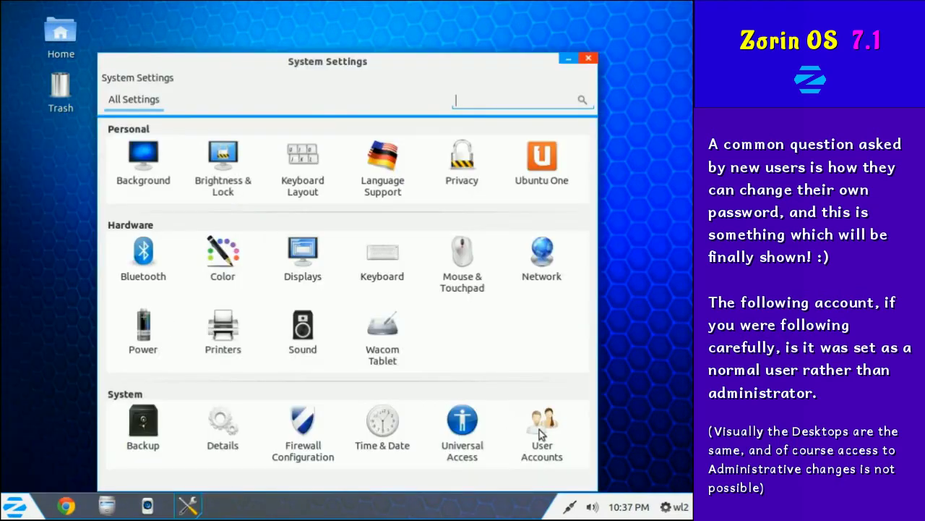
pyautogui.click(540, 430)
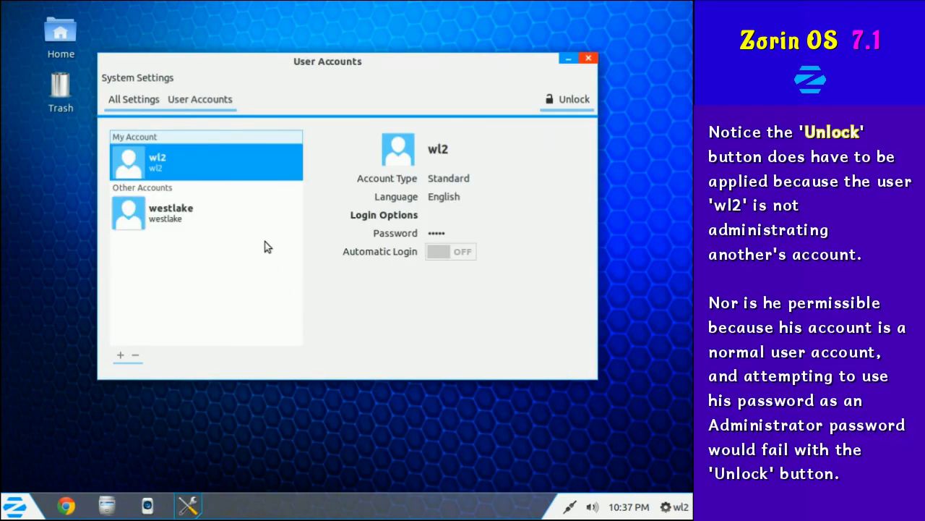
# Change this account's password, entering and confirming a new strong one.
pyautogui.click(437, 232)
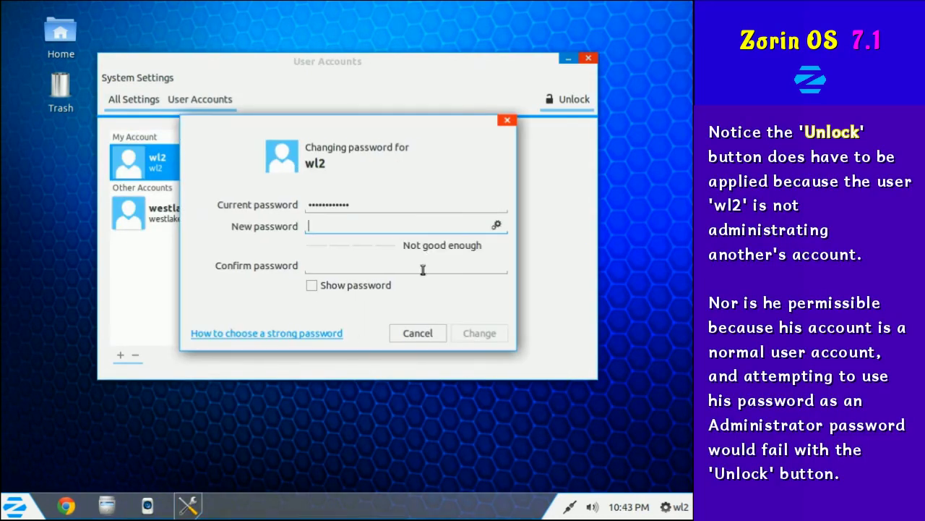
pyautogui.write('•••••••••••••••••')
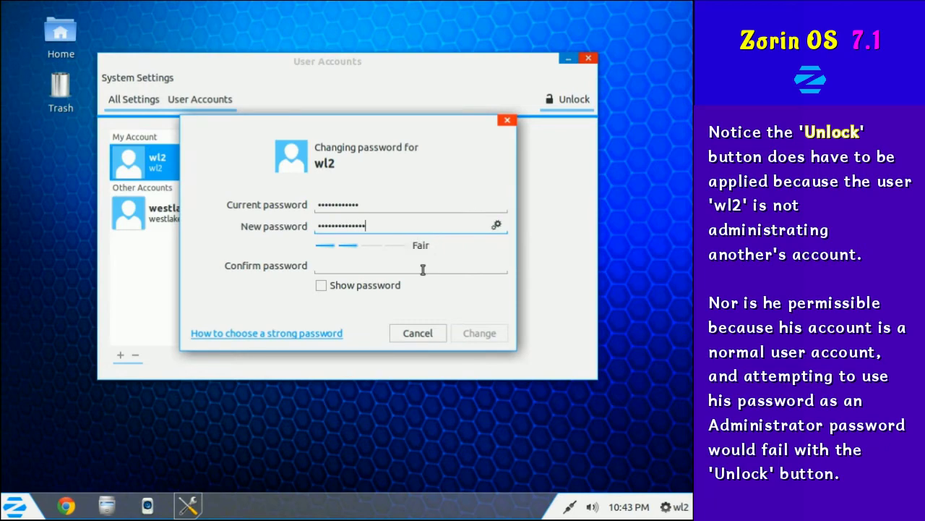
pyautogui.click(423, 269)
pyautogui.write('•••••••••••••••••')
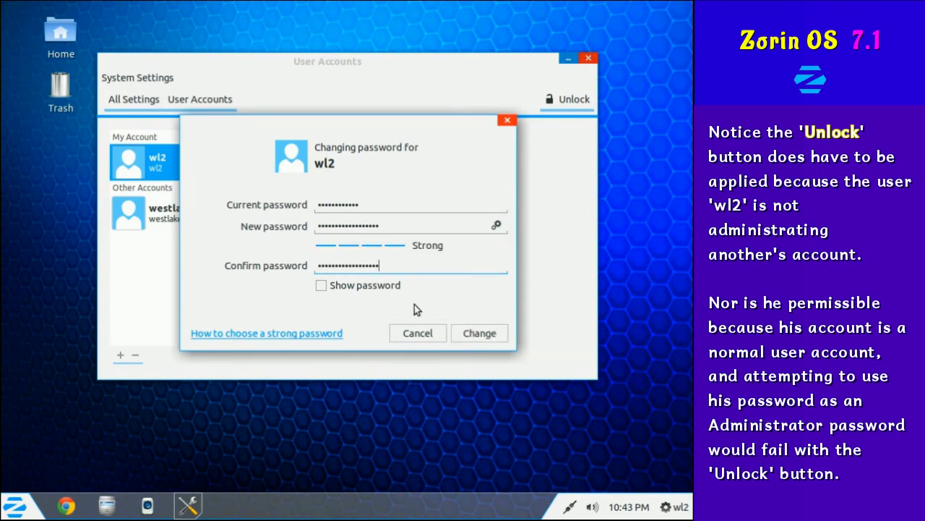
pyautogui.click(480, 333)
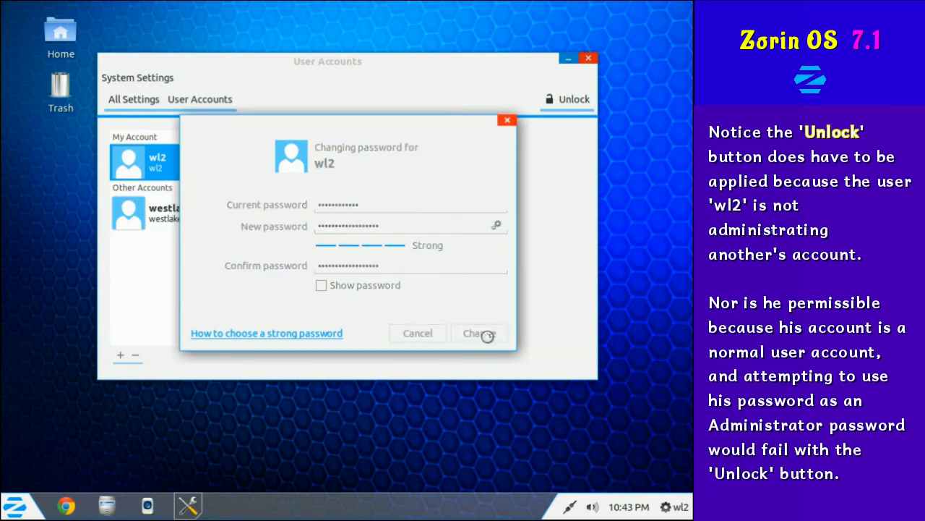
# Return to the settings overview and close System Settings.
pyautogui.click(151, 102)
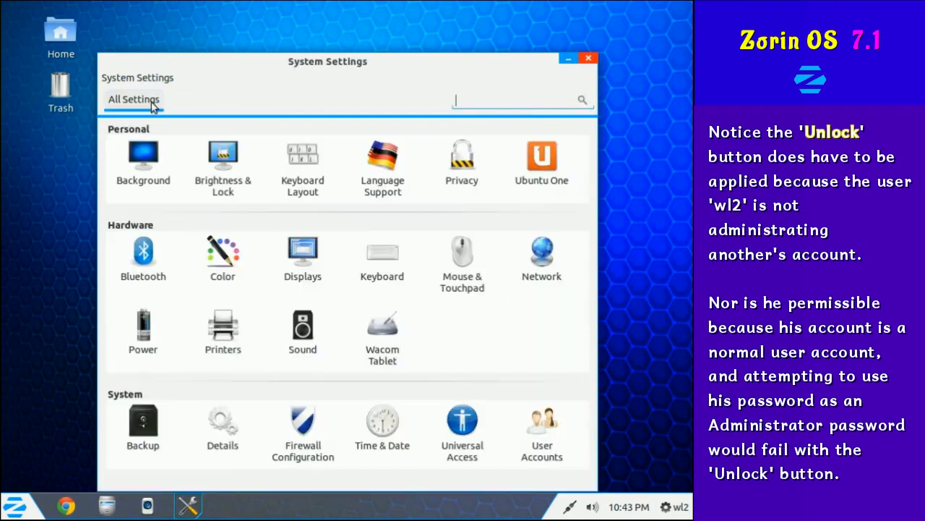
pyautogui.moveTo(372, 64); pyautogui.dragTo(368, 49)
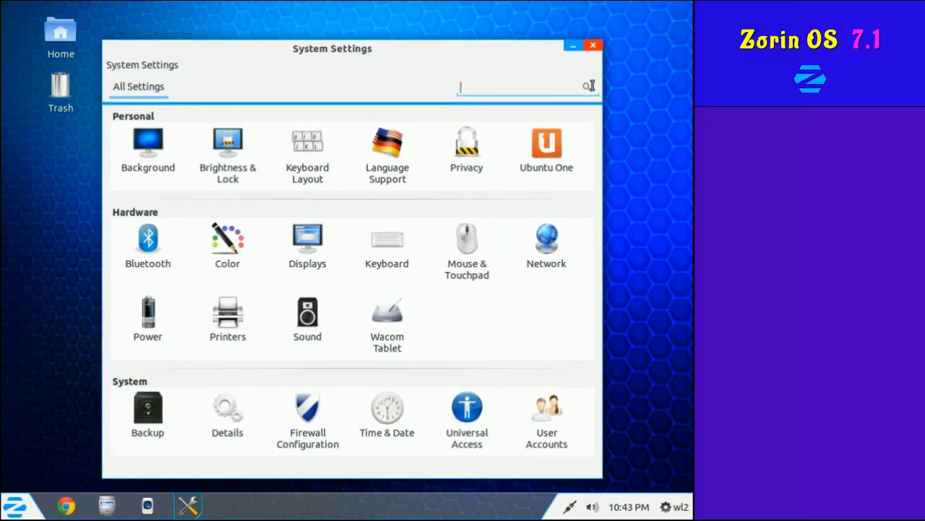
pyautogui.click(593, 43)
pyautogui.click(14, 505)
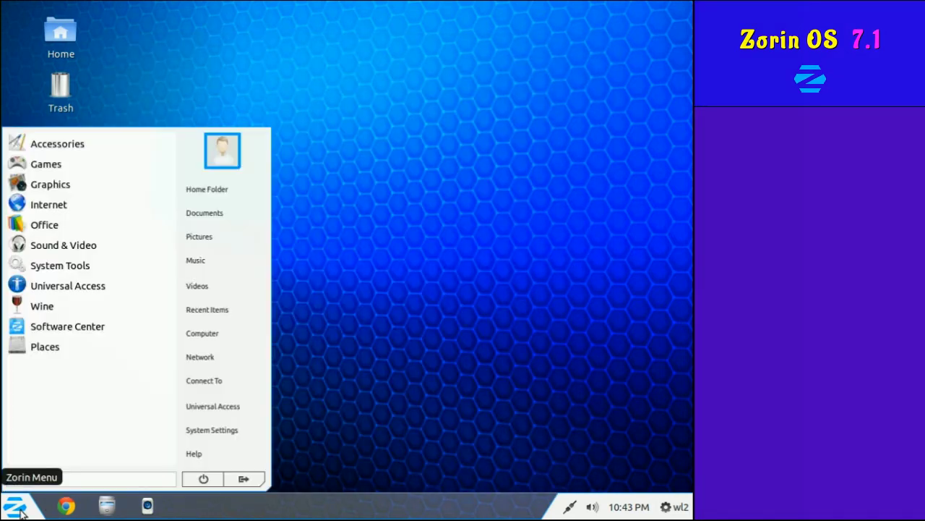
# Try opening the westlake home folder, dismiss the permission error, and return home.
pyautogui.click(230, 191)
pyautogui.hotkey('alt', 'Up')
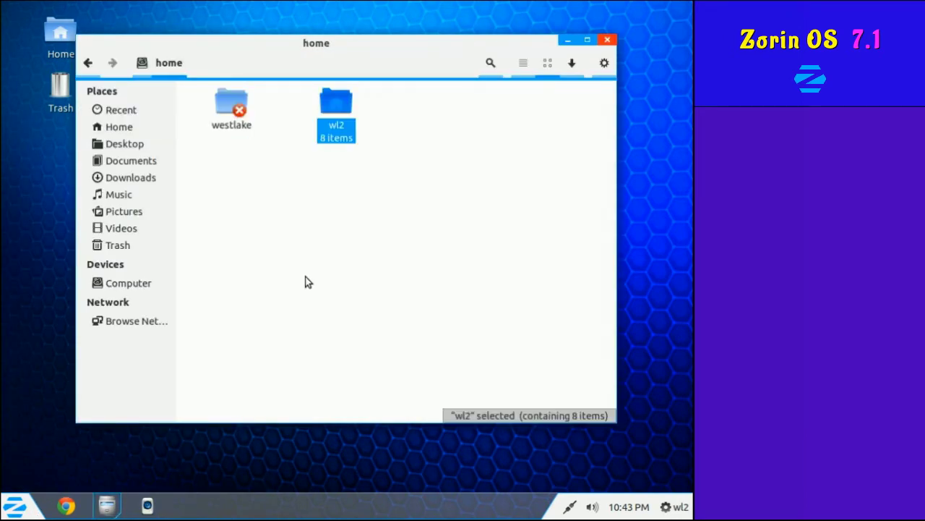
pyautogui.doubleClick(224, 108)
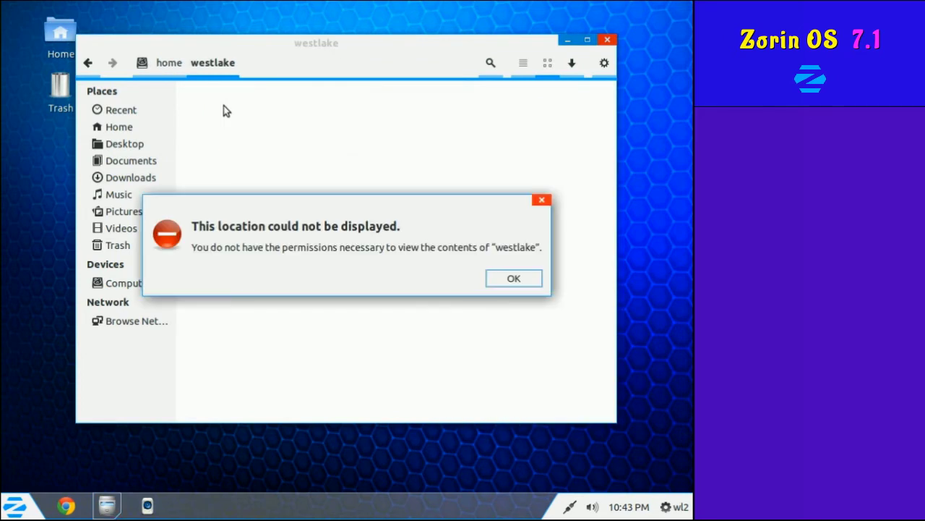
pyautogui.click(514, 283)
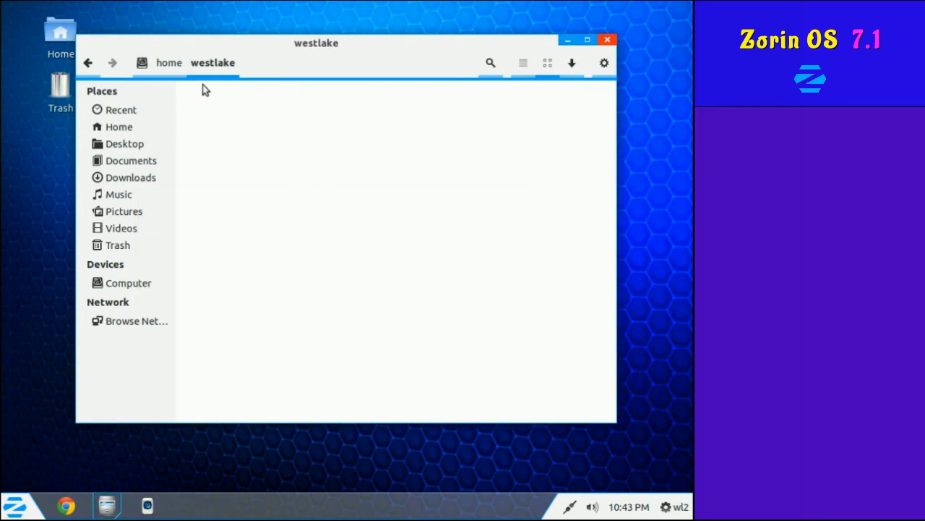
pyautogui.click(172, 67)
# Set Others access on the wl2 folder to None, then close Files.
pyautogui.click(340, 108)
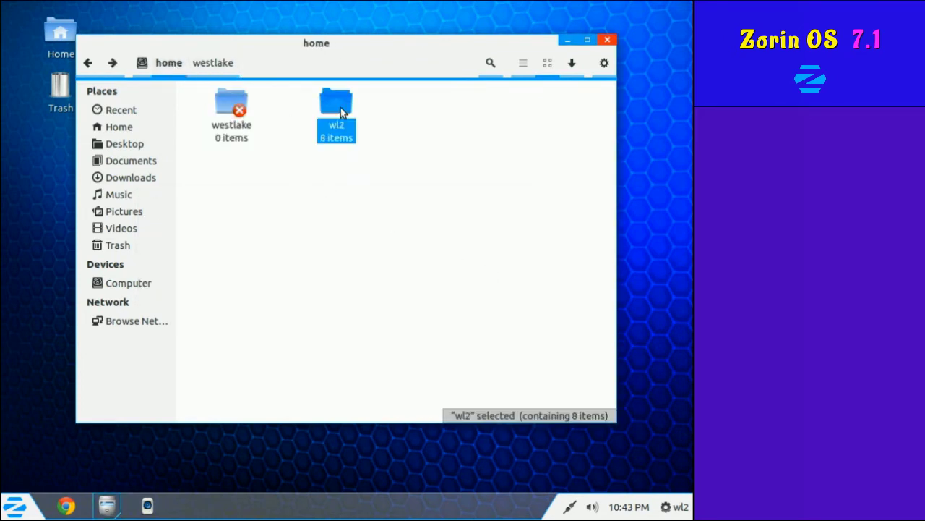
pyautogui.rightClick(340, 108)
pyautogui.click(404, 359)
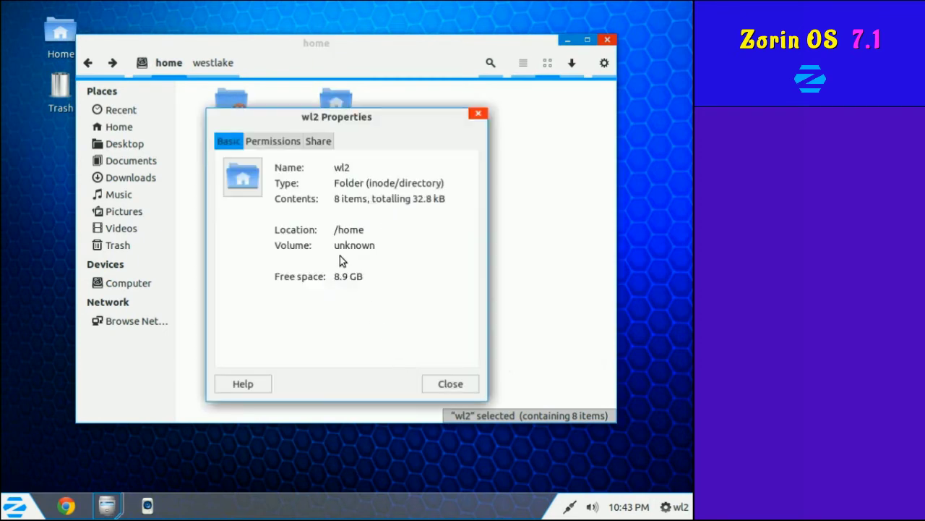
pyautogui.click(287, 142)
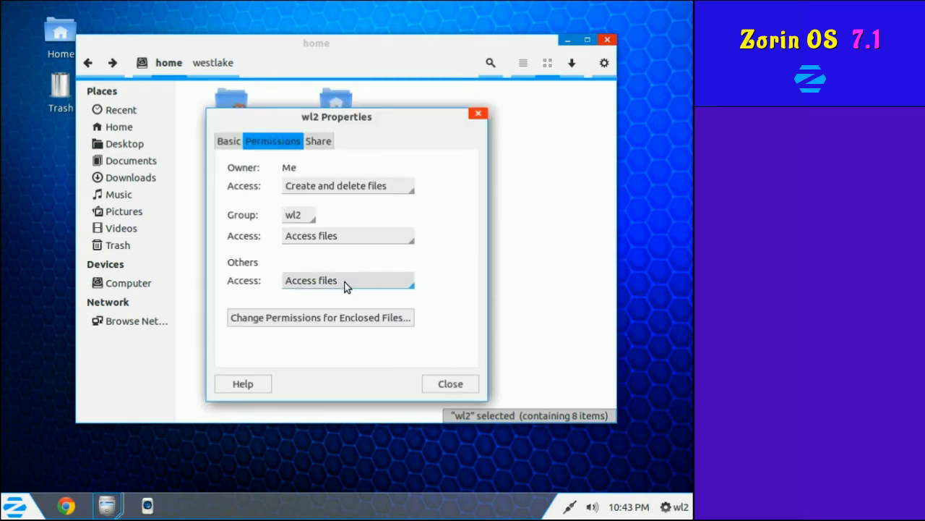
pyautogui.click(346, 284)
pyautogui.click(326, 239)
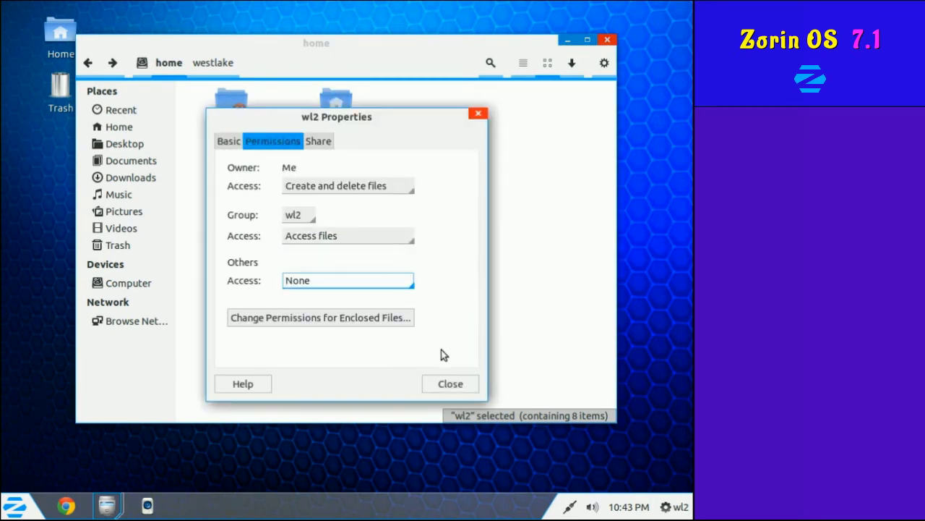
pyautogui.click(450, 384)
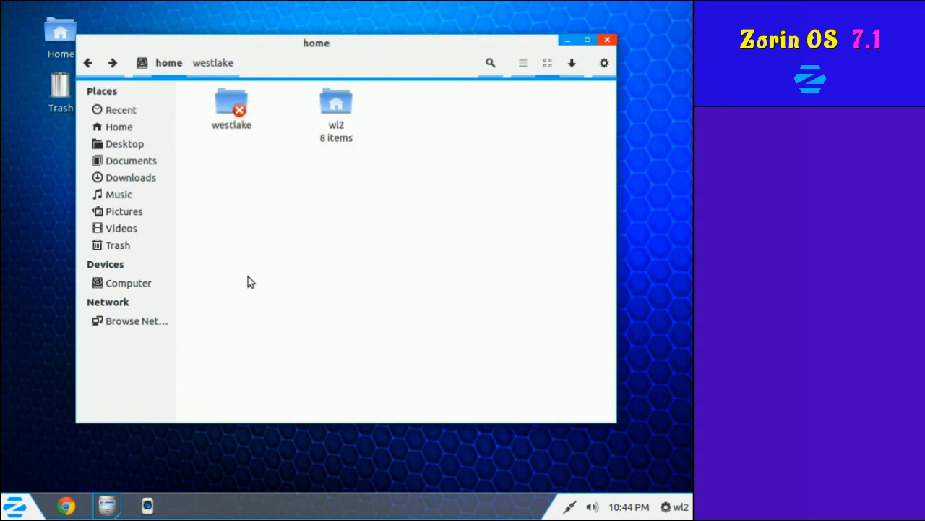
pyautogui.click(607, 40)
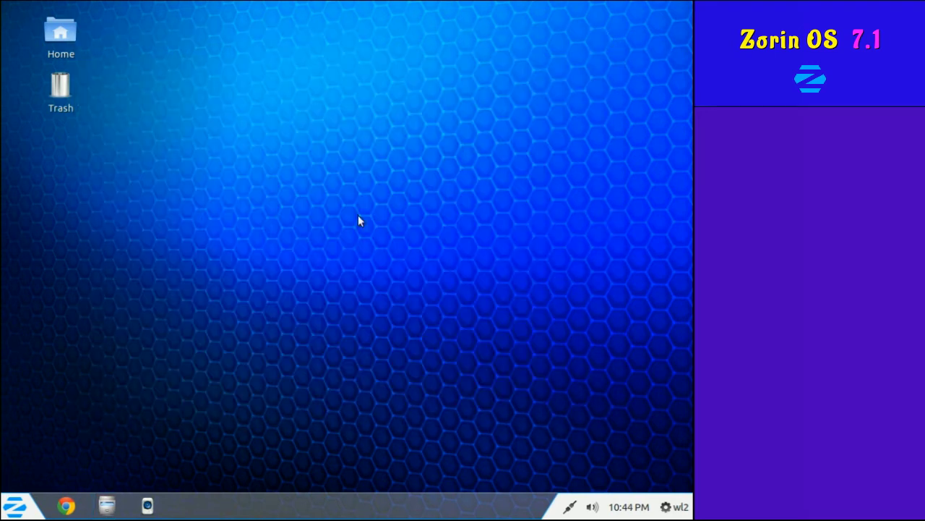
pyautogui.rightClick(342, 315)
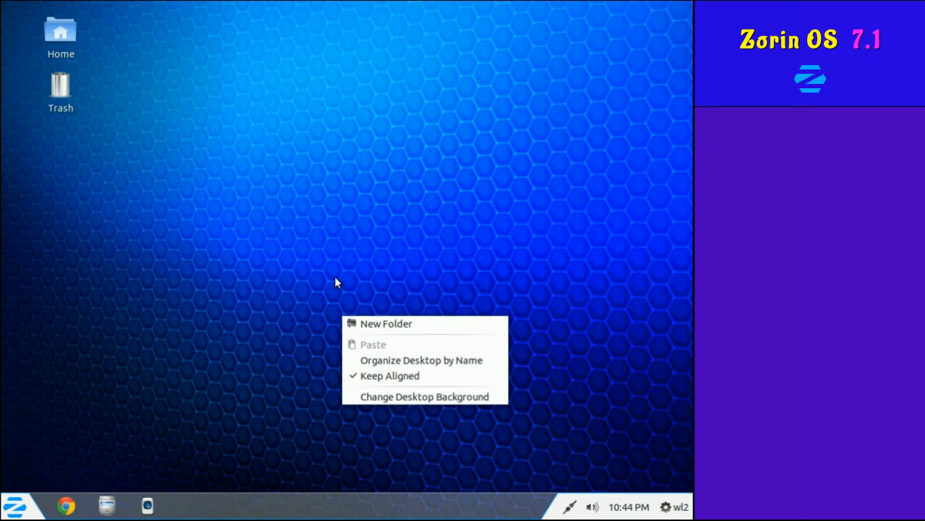
# Apply the orange leaf wallpaper from the desktop background settings.
pyautogui.click(331, 319)
pyautogui.rightClick(292, 259)
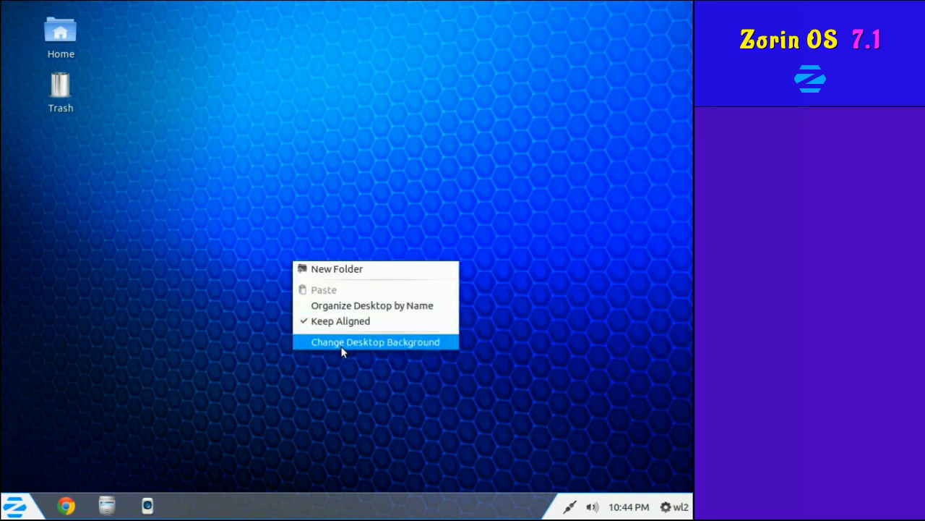
pyautogui.click(342, 349)
pyautogui.click(358, 280)
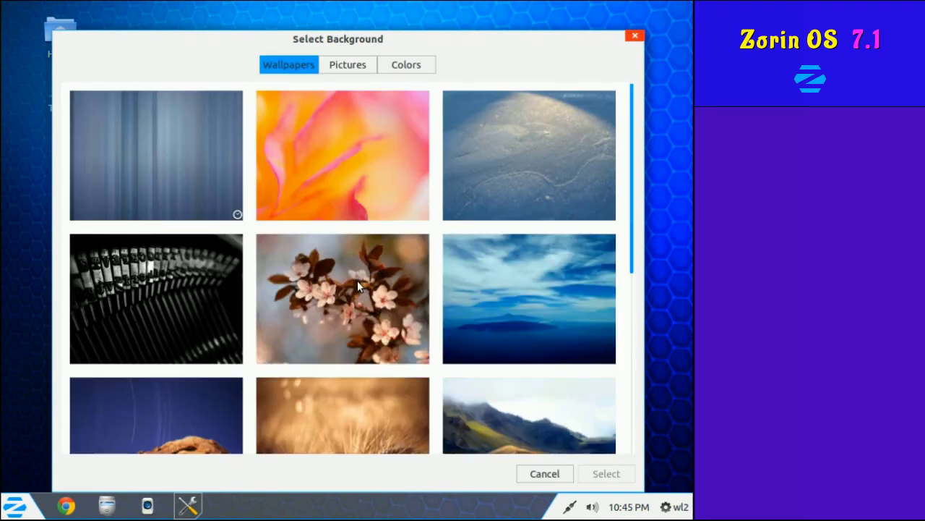
pyautogui.moveTo(630, 94); pyautogui.dragTo(630, 288)
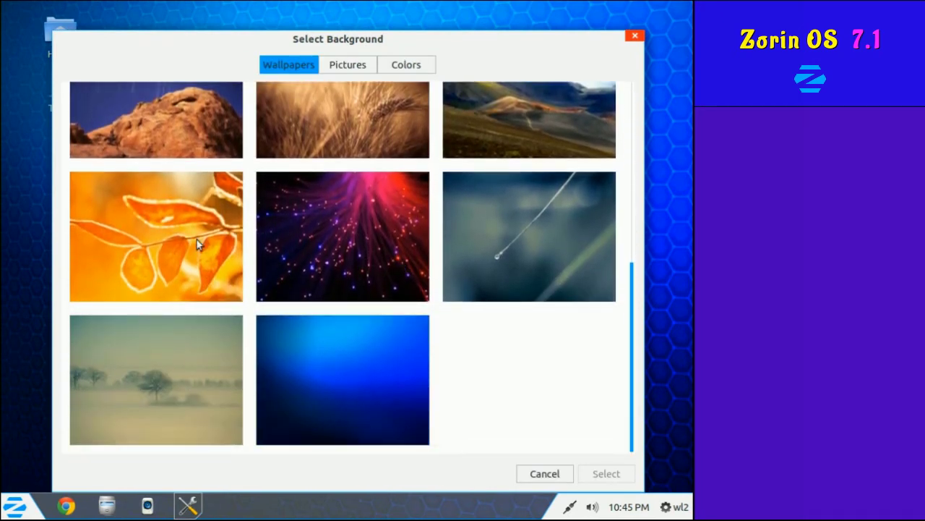
pyautogui.click(146, 242)
pyautogui.doubleClick(157, 217)
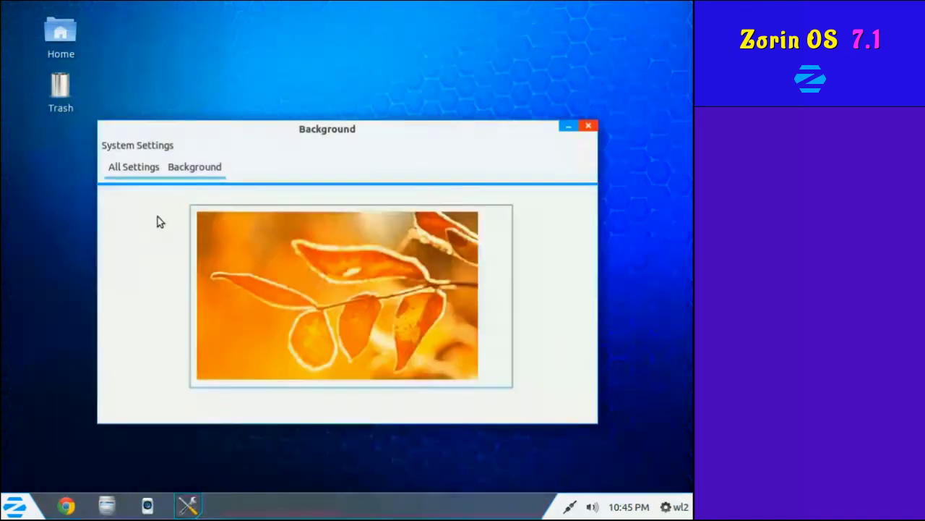
# Switch the wallpaper to the foggy-trees image and view the desktop.
pyautogui.click(568, 126)
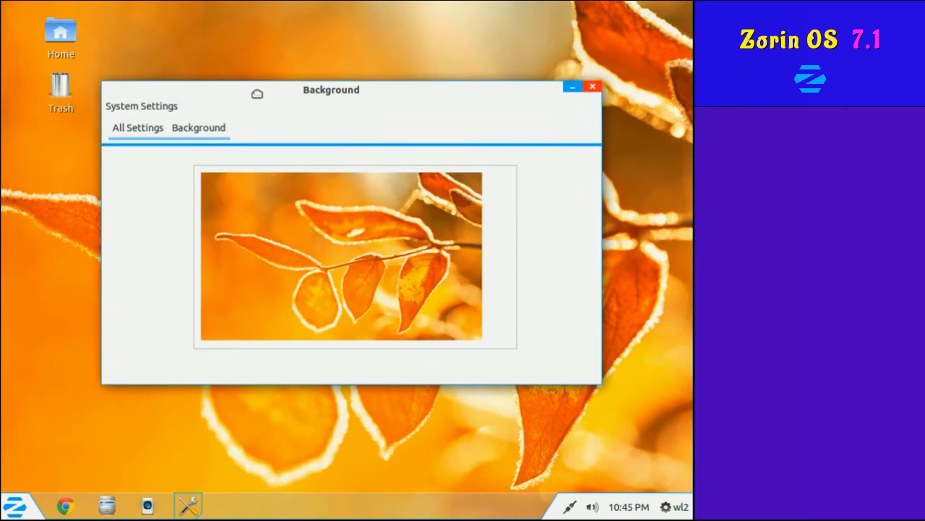
pyautogui.click(345, 238)
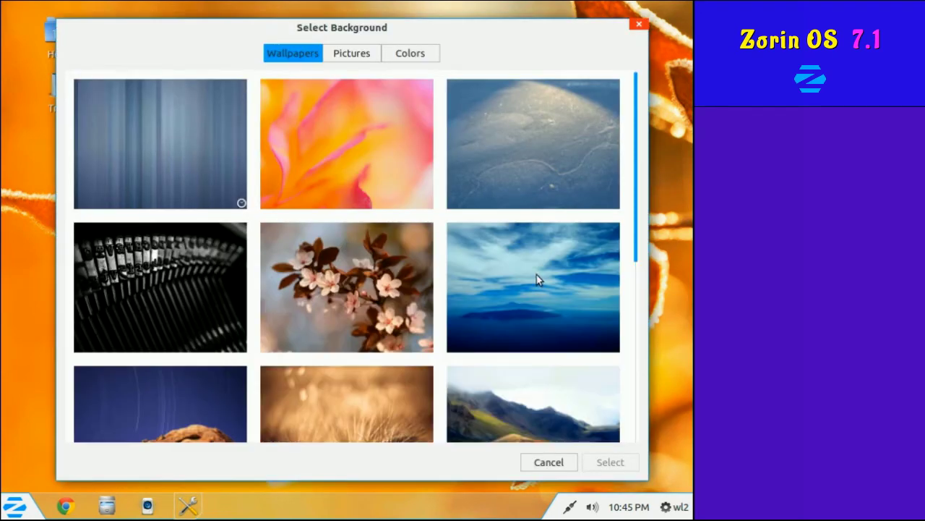
pyautogui.scroll(-10, 537, 275)
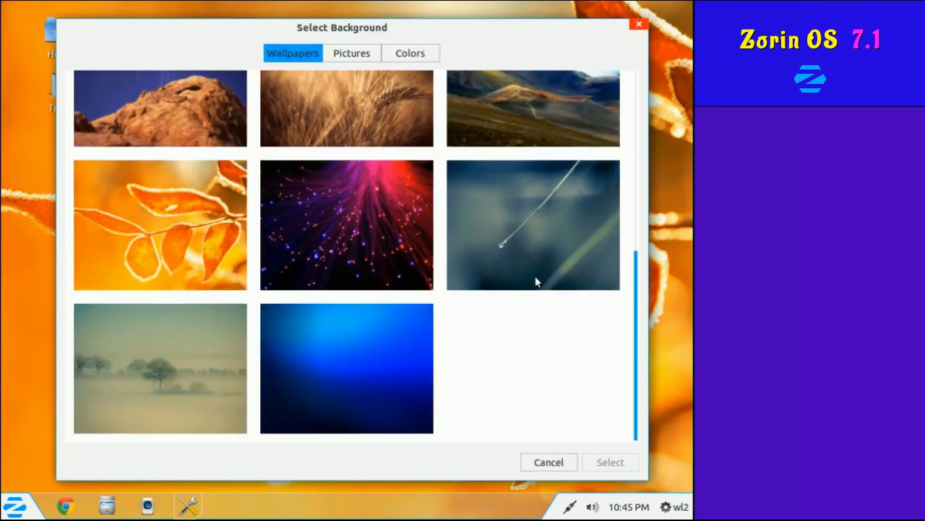
pyautogui.scroll(2, 392, 335)
pyautogui.scroll(-2, 392, 335)
pyautogui.click(170, 362)
pyautogui.doubleClick(166, 353)
pyautogui.press('super+d')
pyautogui.press('super+d')
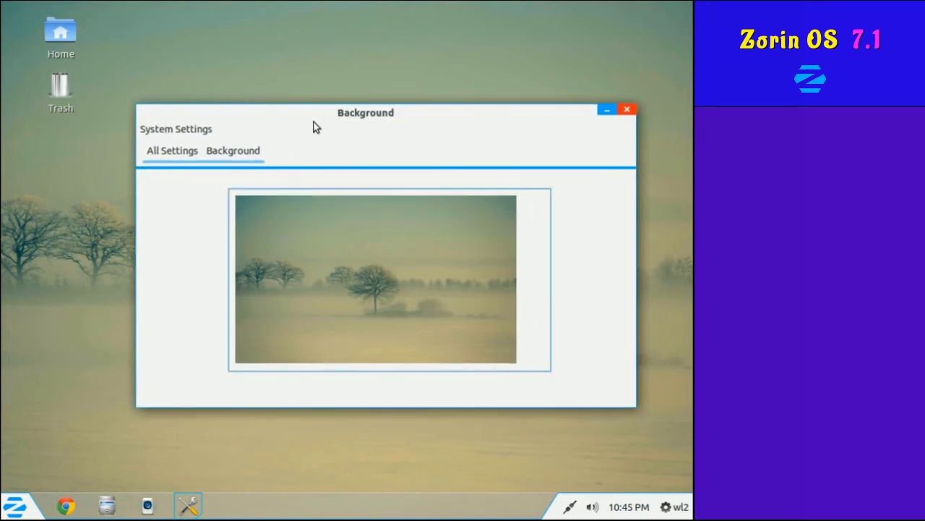
# Try plain colour backgrounds, dark slate then light blue-grey.
pyautogui.click(359, 258)
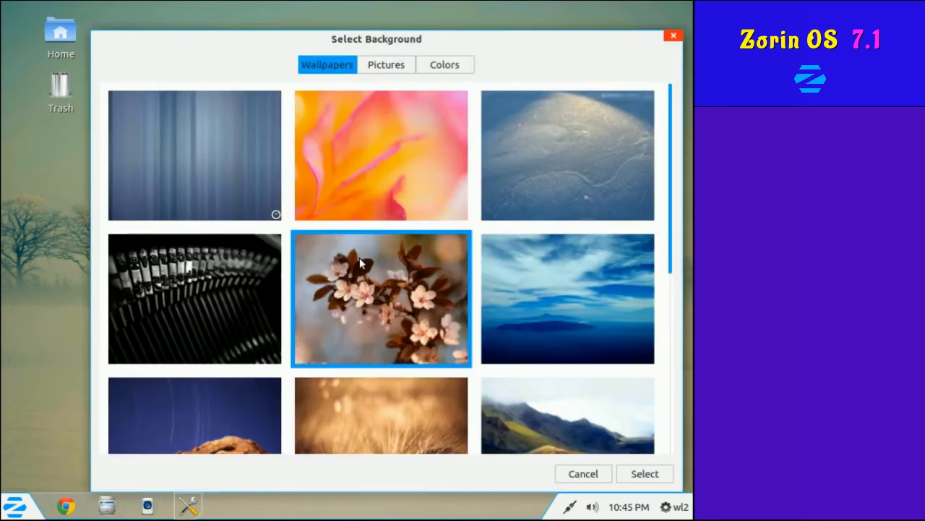
pyautogui.click(390, 65)
pyautogui.click(443, 66)
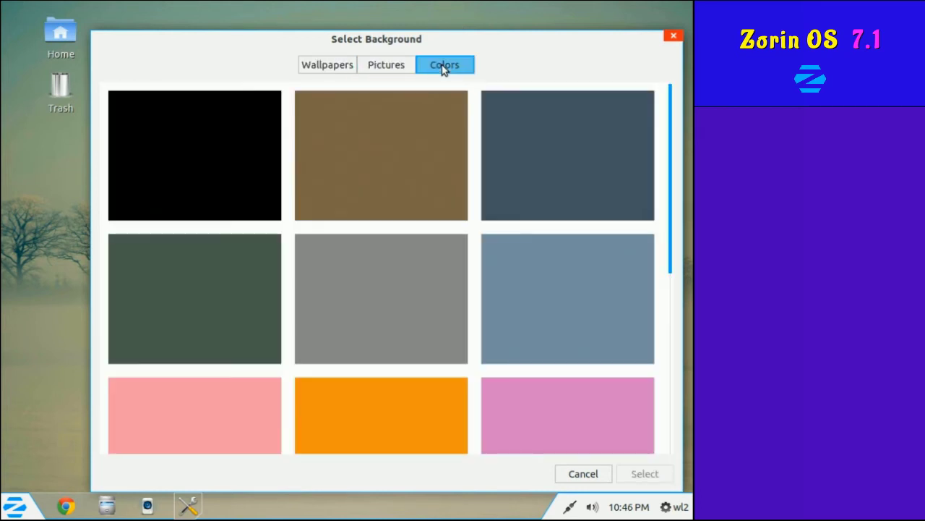
pyautogui.moveTo(672, 157); pyautogui.dragTo(674, 113)
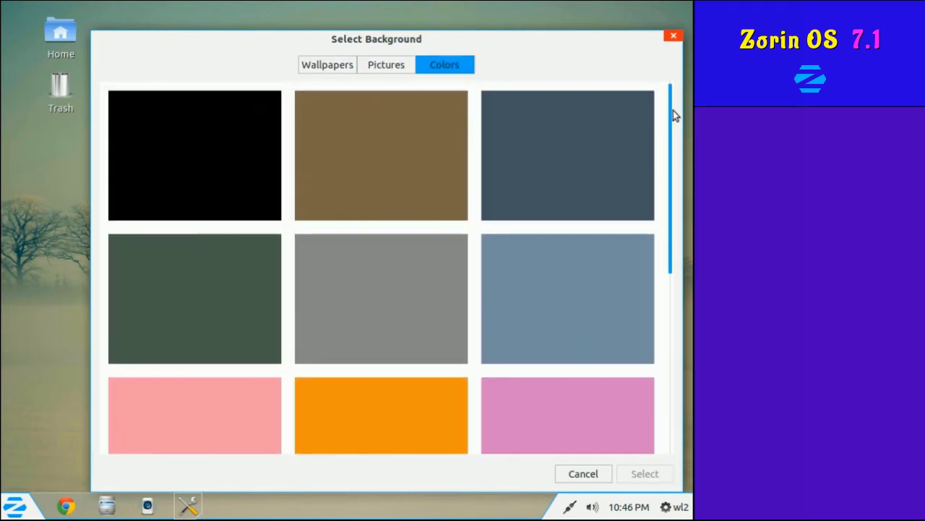
pyautogui.click(577, 158)
pyautogui.click(578, 276)
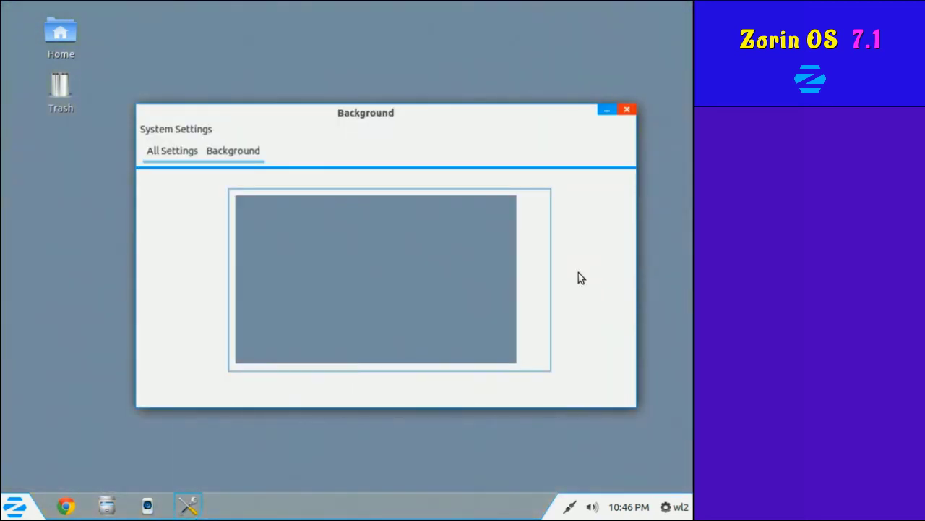
pyautogui.moveTo(341, 113); pyautogui.dragTo(339, 91)
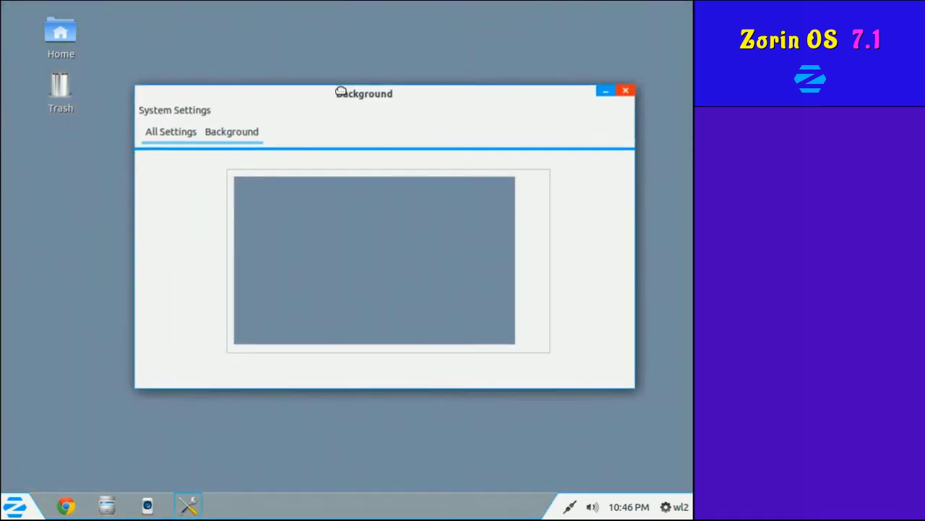
# Apply the cherry-blossom wallpaper and close the background settings.
pyautogui.click(335, 248)
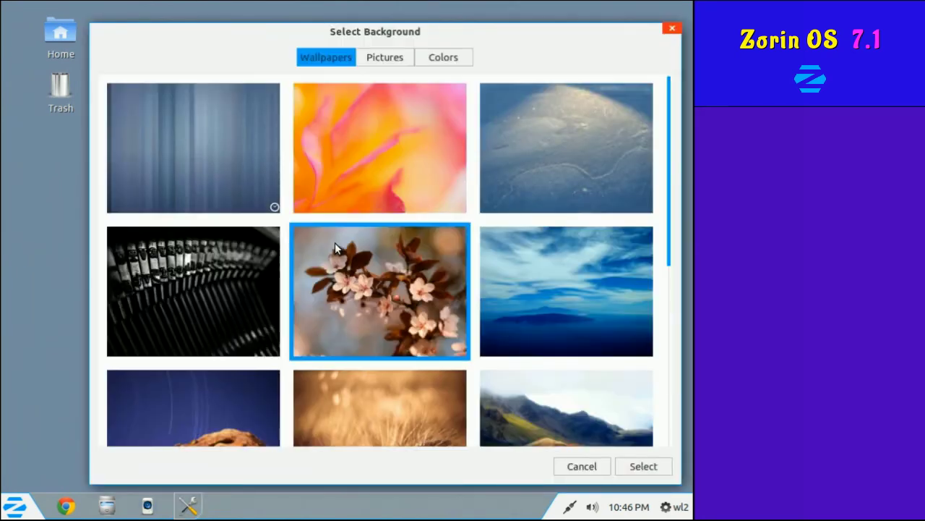
pyautogui.doubleClick(393, 307)
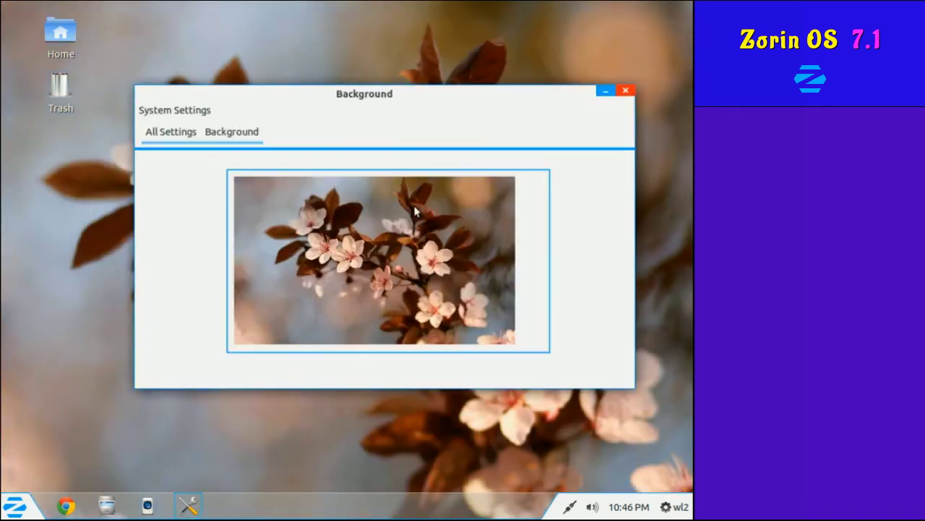
pyautogui.click(625, 91)
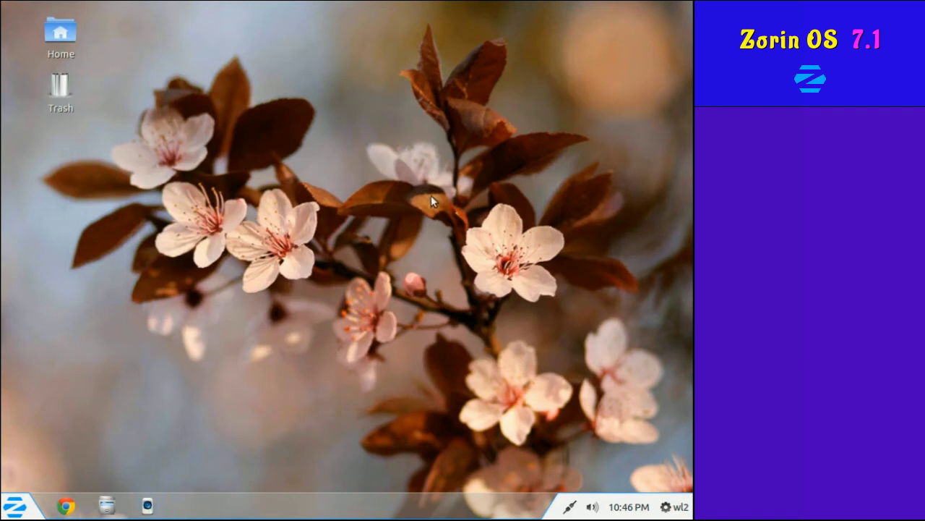
pyautogui.rightClick(310, 226)
# Choose Logout from the main menu and confirm it.
pyautogui.click(220, 332)
pyautogui.click(13, 505)
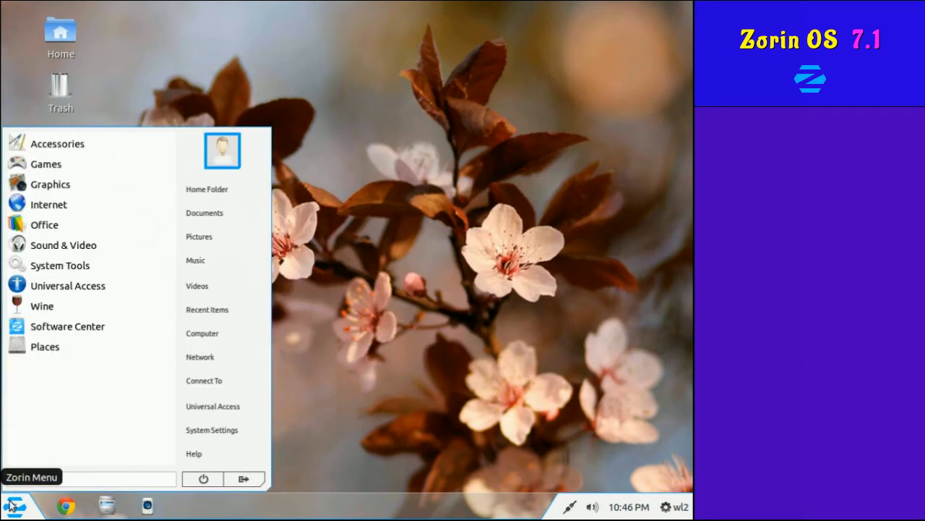
pyautogui.click(245, 480)
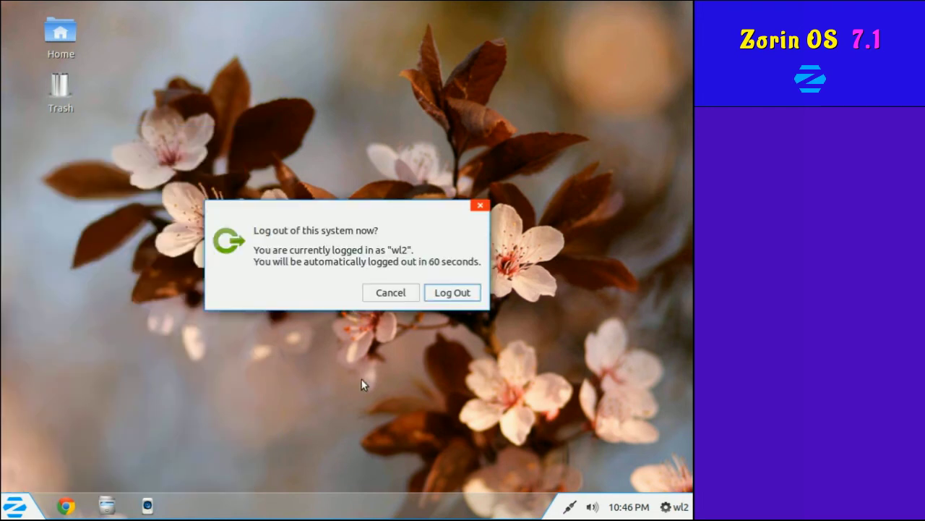
pyautogui.click(448, 294)
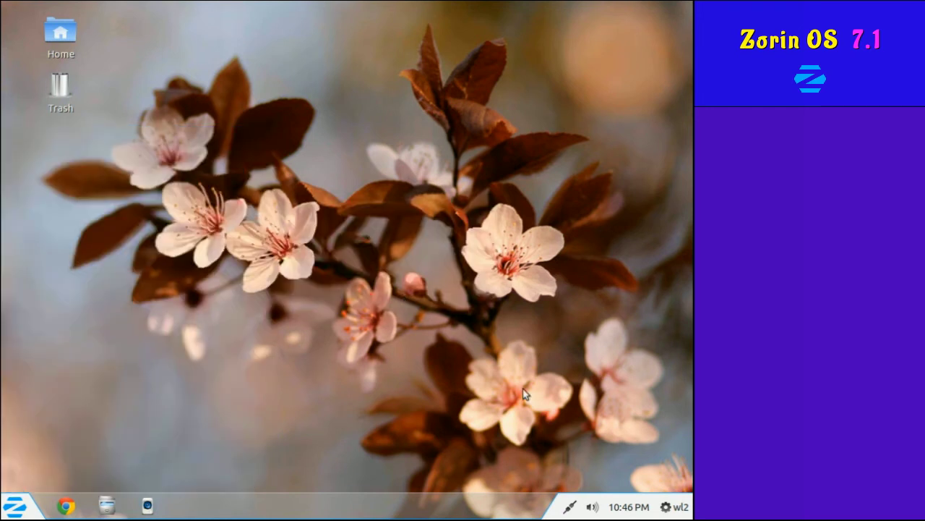
# Open Zorin OS help from the user menu, scroll the Zorin Group forum in Chrome, then close Chrome.
pyautogui.click(667, 509)
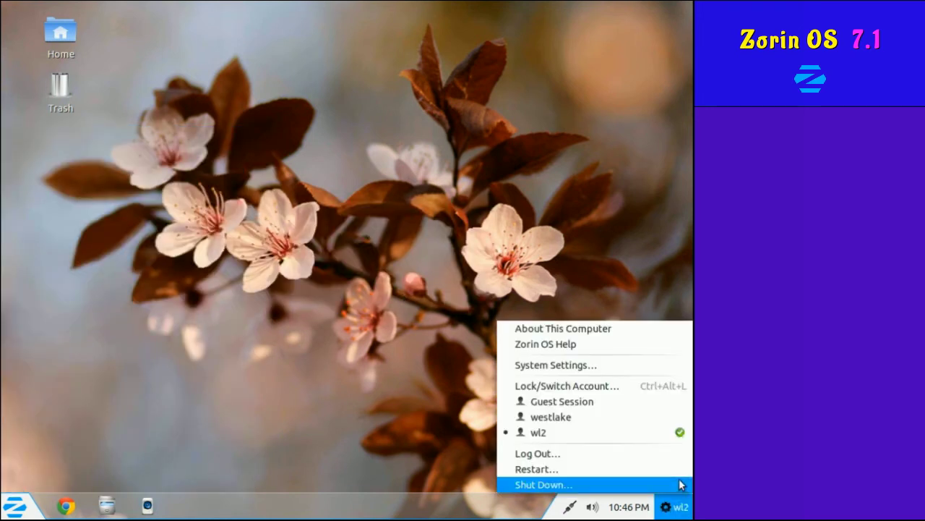
pyautogui.click(626, 340)
pyautogui.click(410, 298)
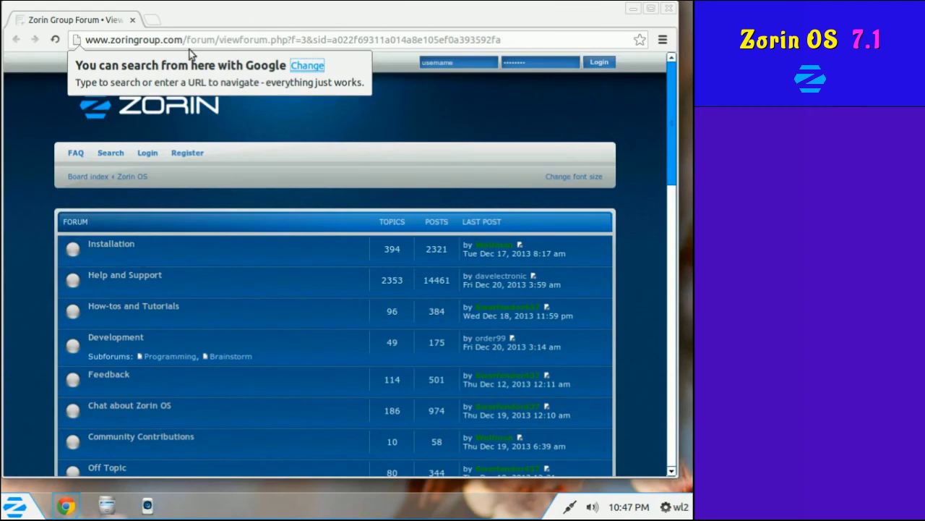
pyautogui.scroll(-5, 412, 281)
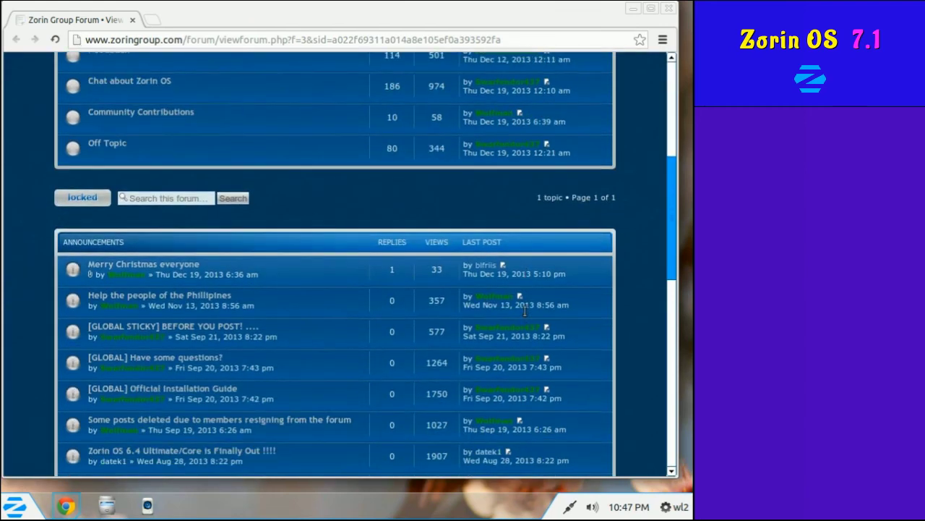
pyautogui.scroll(-7, 525, 311)
pyautogui.click(669, 8)
# Open About This Computer and view Default Applications, Removable Media and Graphics.
pyautogui.click(667, 506)
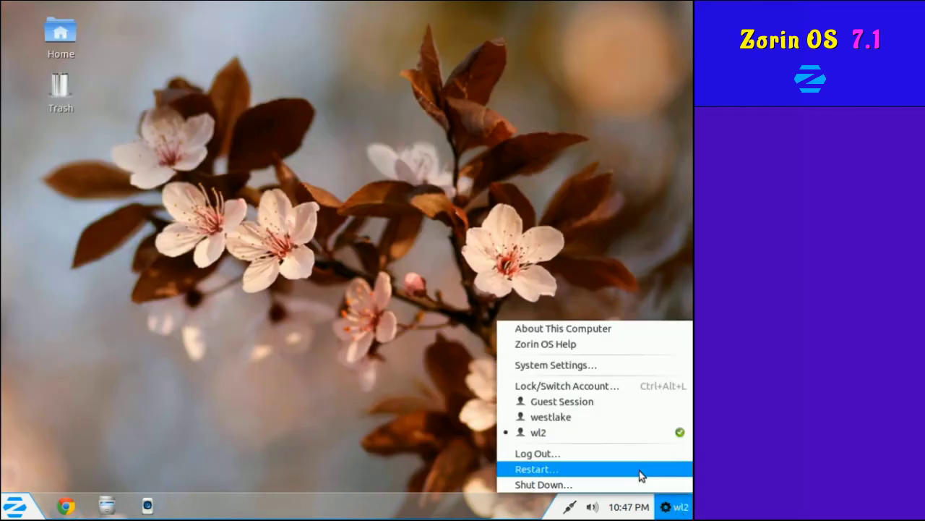
pyautogui.click(594, 329)
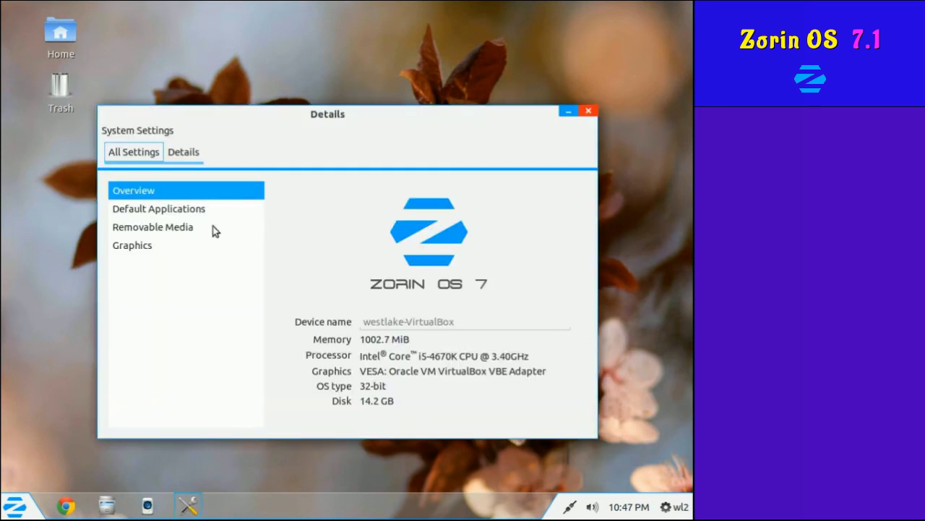
pyautogui.click(179, 213)
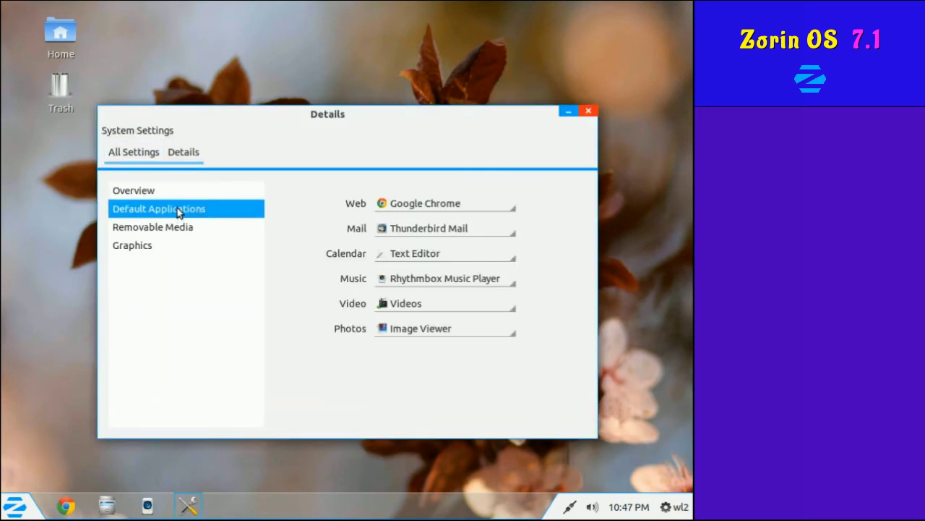
pyautogui.click(172, 226)
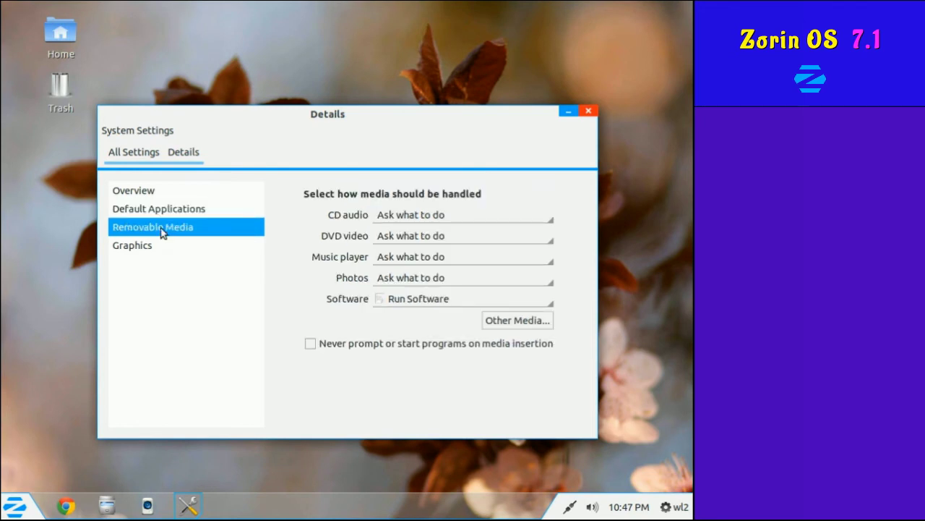
pyautogui.click(149, 246)
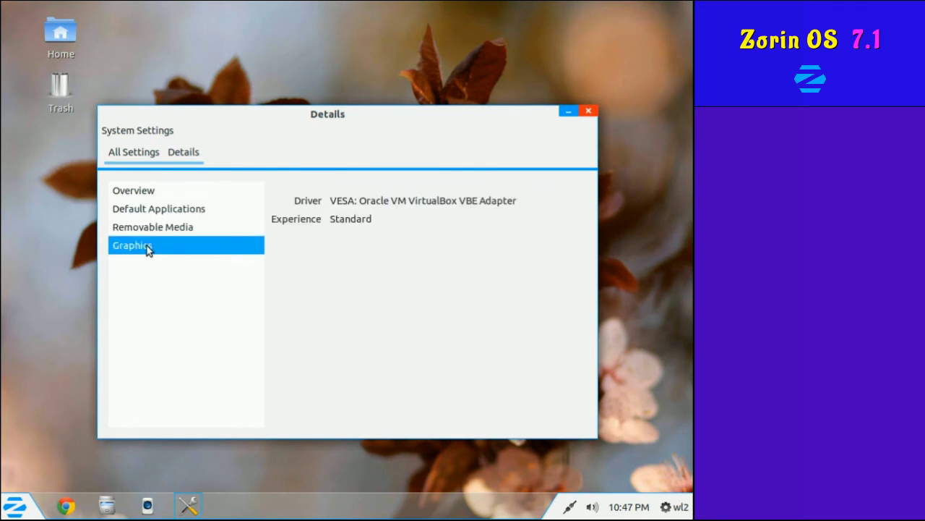
# Return to the Details overview (1002.7 MiB memory, 32-bit, 14.2 GB disk) and close it.
pyautogui.click(130, 154)
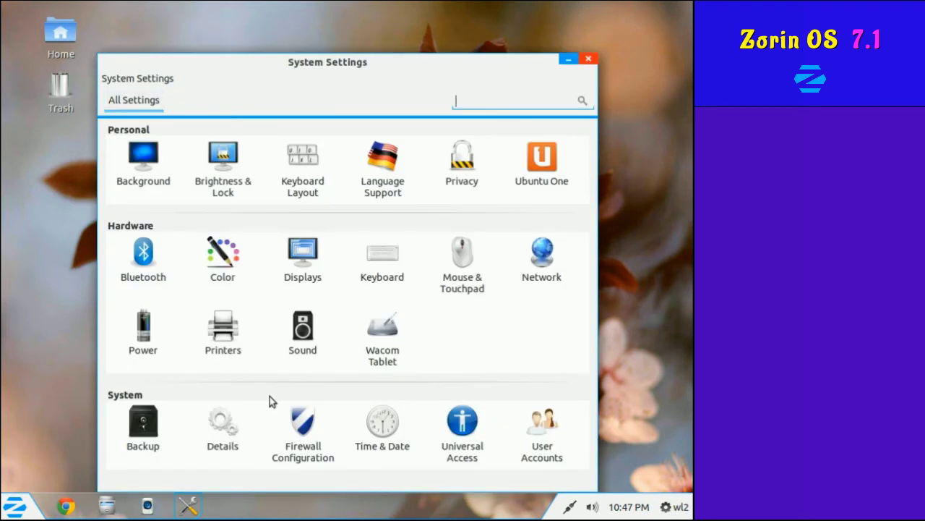
pyautogui.click(226, 438)
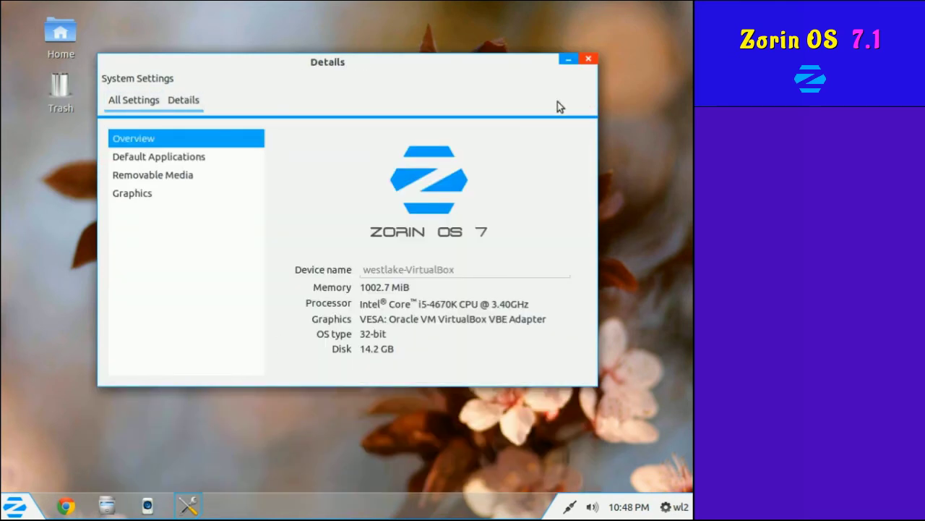
pyautogui.click(589, 58)
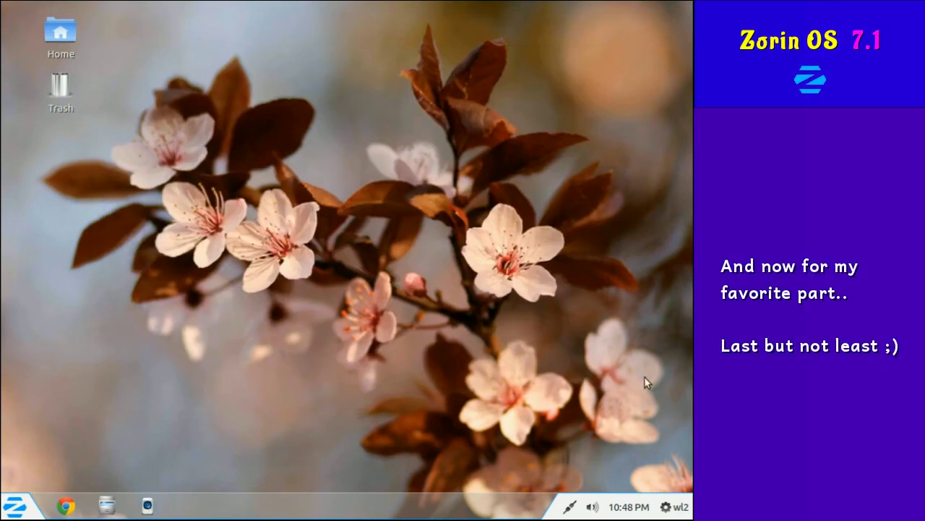
# Log out of the current session from the gear menu.
pyautogui.click(678, 506)
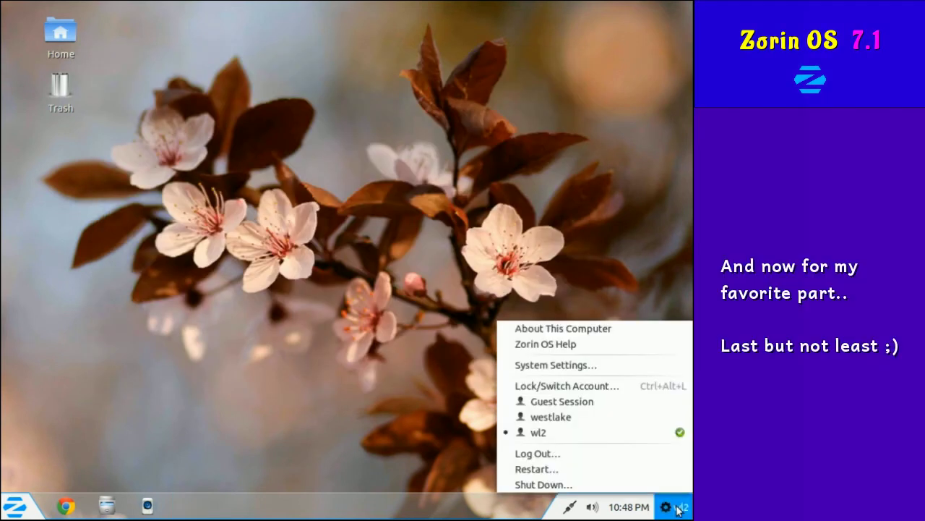
pyautogui.click(626, 456)
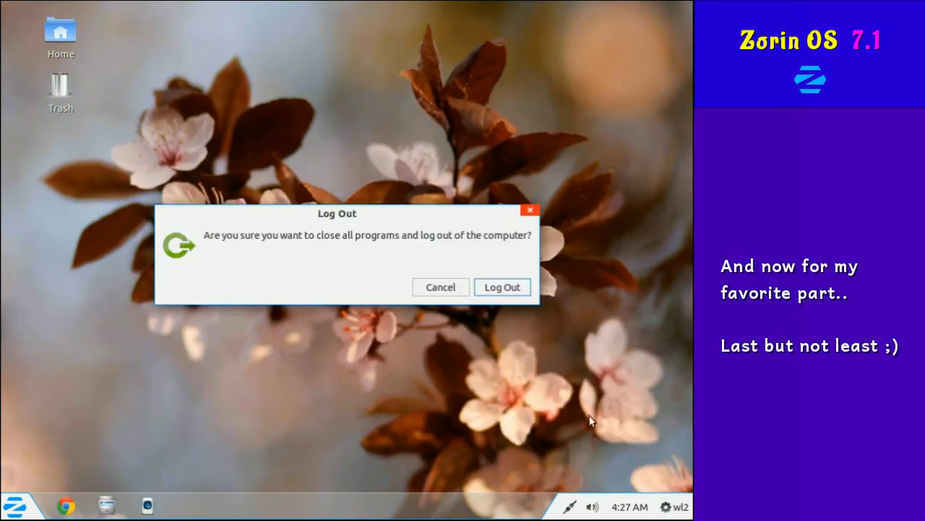
pyautogui.click(511, 290)
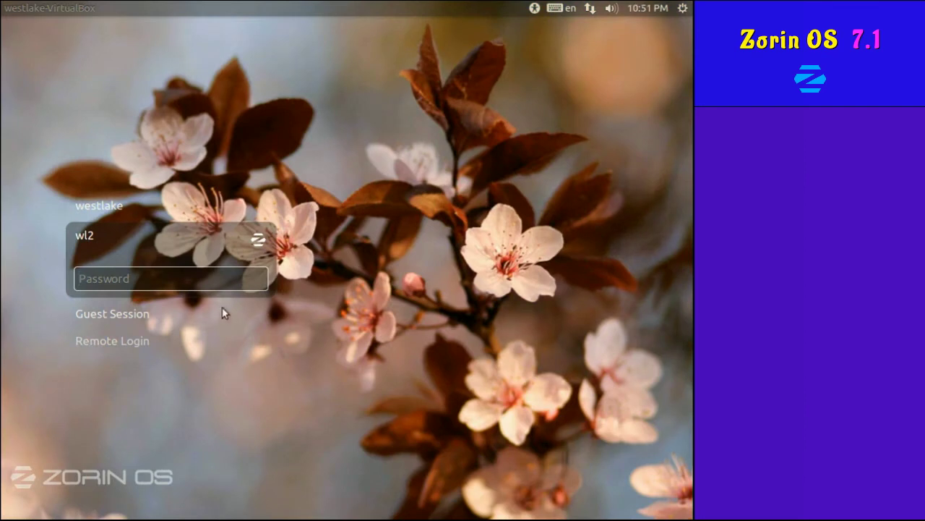
# Look over Guest Session, Remote Login and the user accounts on the login screen.
pyautogui.click(157, 312)
pyautogui.click(148, 315)
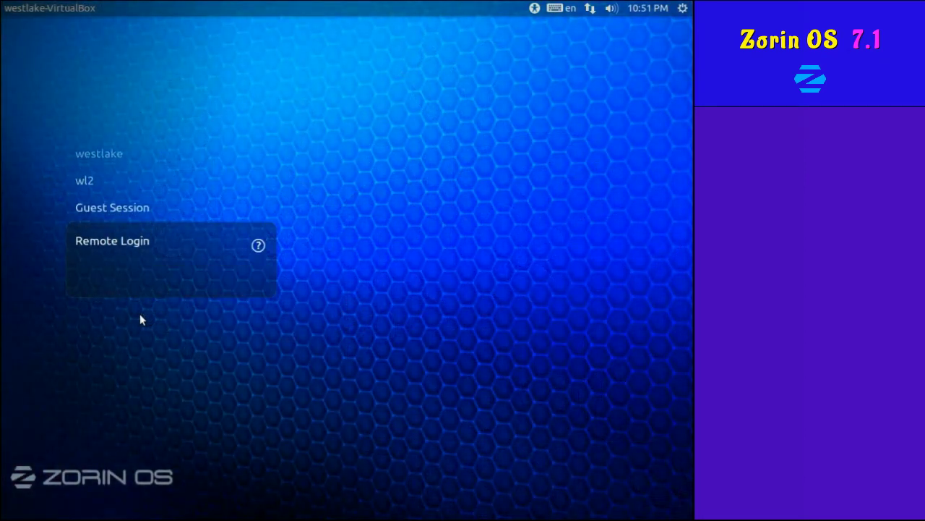
pyautogui.click(116, 151)
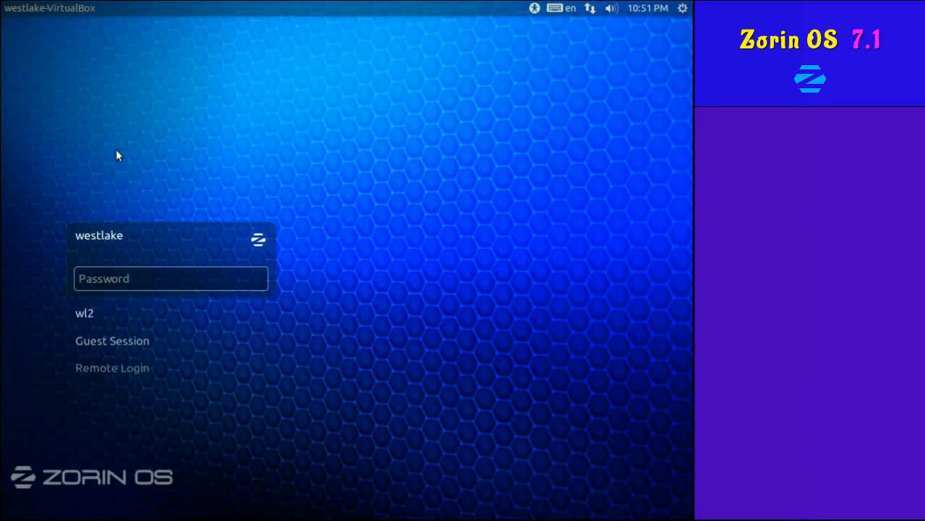
pyautogui.click(107, 304)
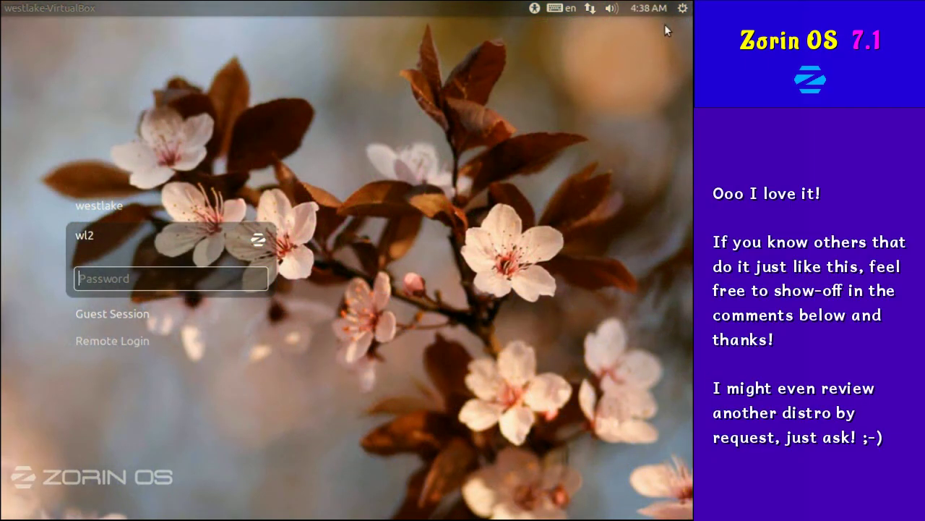
# Shut the computer down from the login screen's power menu.
pyautogui.click(681, 8)
pyautogui.click(667, 42)
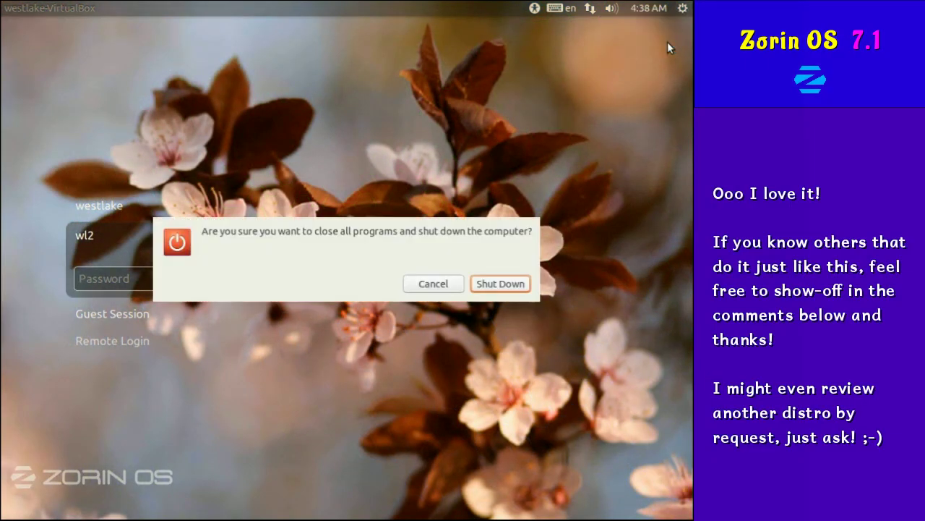
pyautogui.click(525, 282)
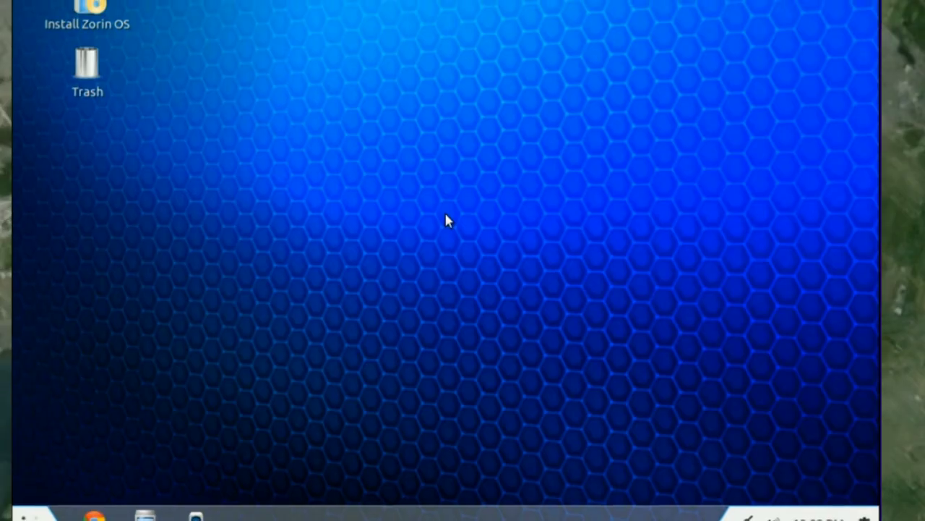
pyautogui.click(471, 99)
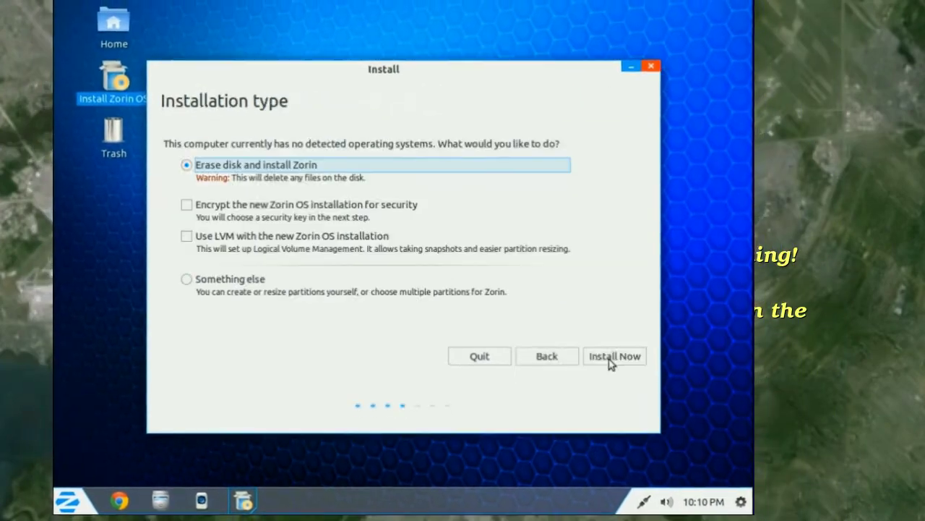
pyautogui.click(190, 283)
pyautogui.click(599, 359)
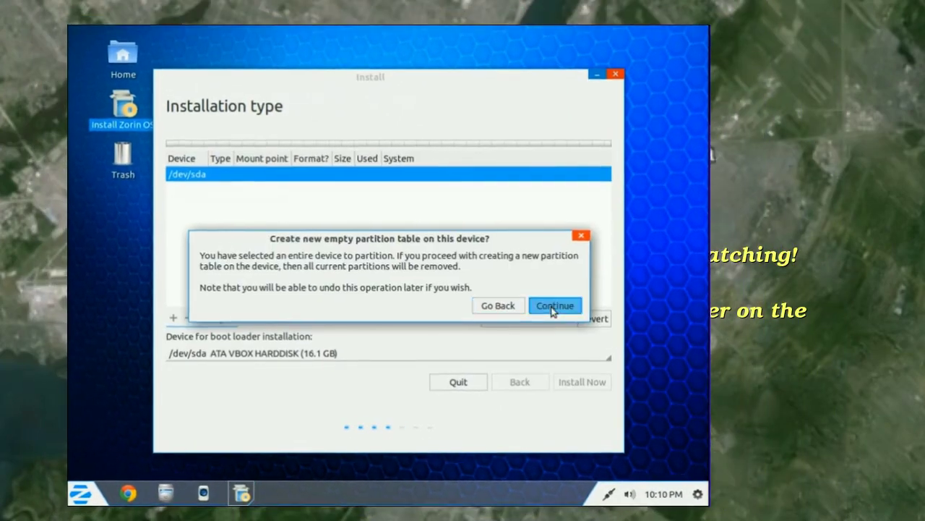
pyautogui.click(554, 305)
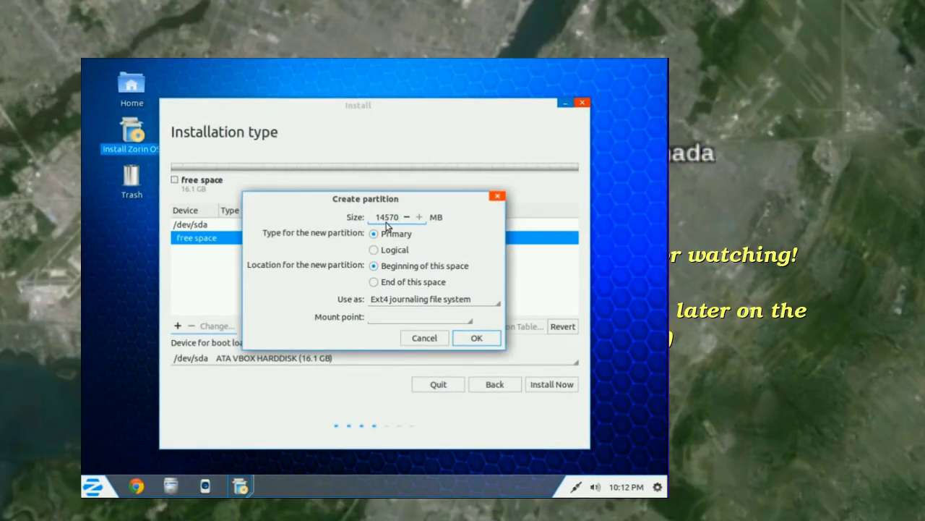
pyautogui.click(381, 276)
pyautogui.click(488, 334)
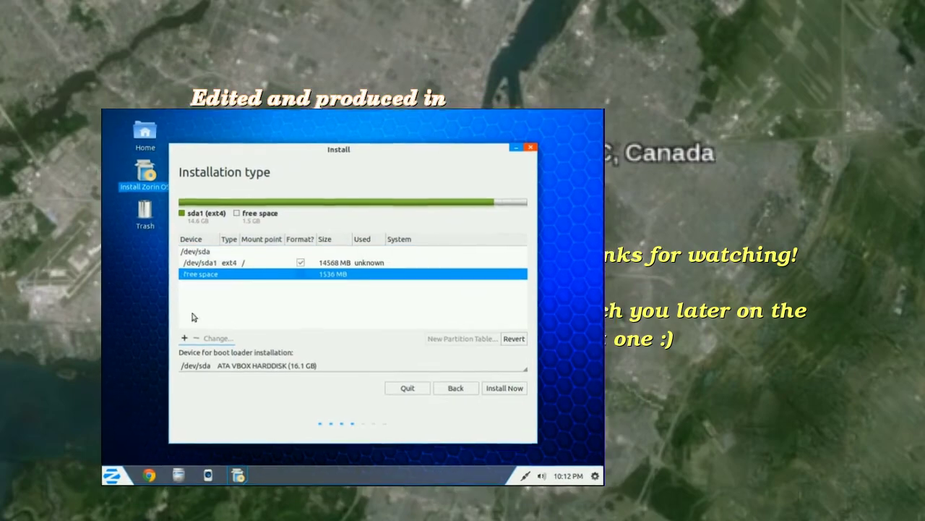
pyautogui.click(185, 338)
pyautogui.click(426, 352)
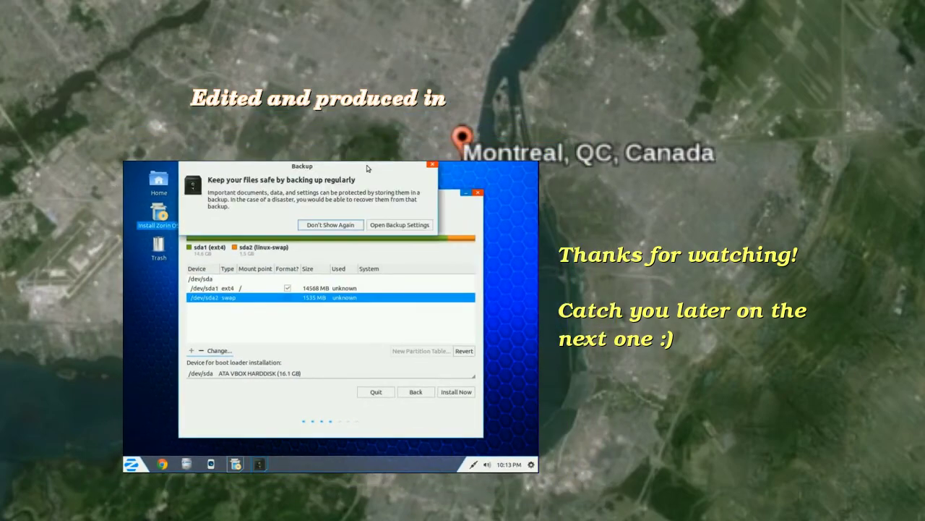
pyautogui.click(504, 388)
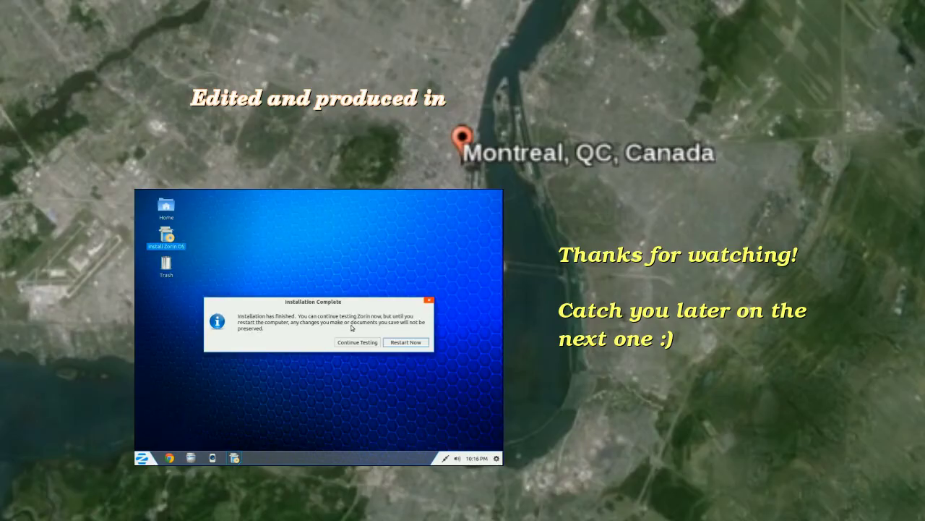
pyautogui.click(406, 342)
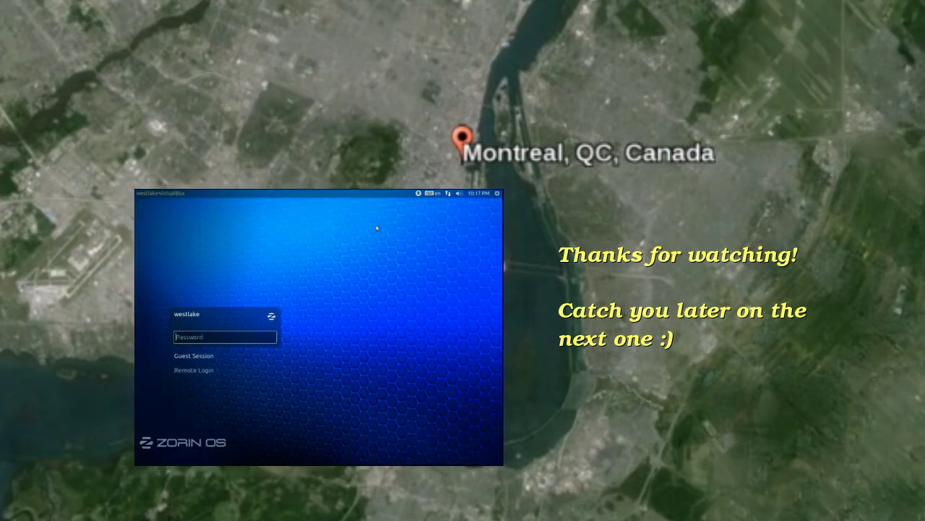
pyautogui.click(449, 193)
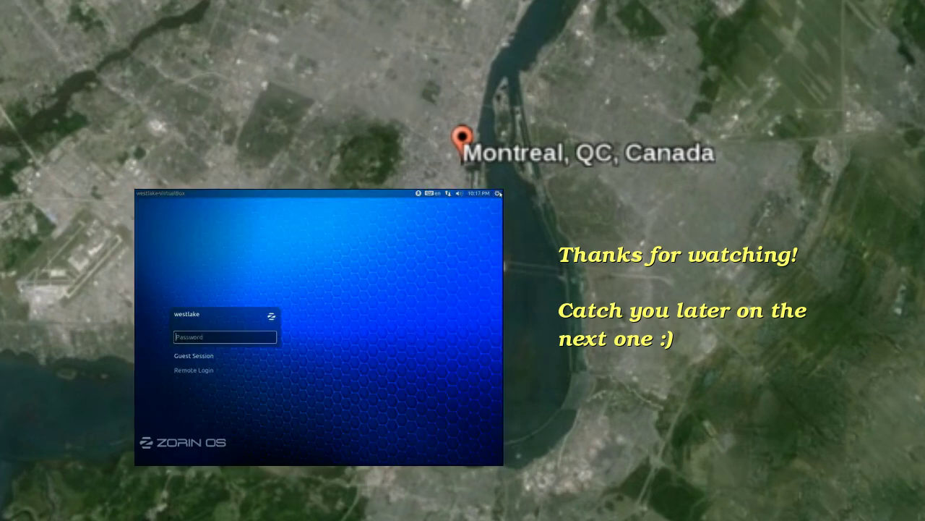